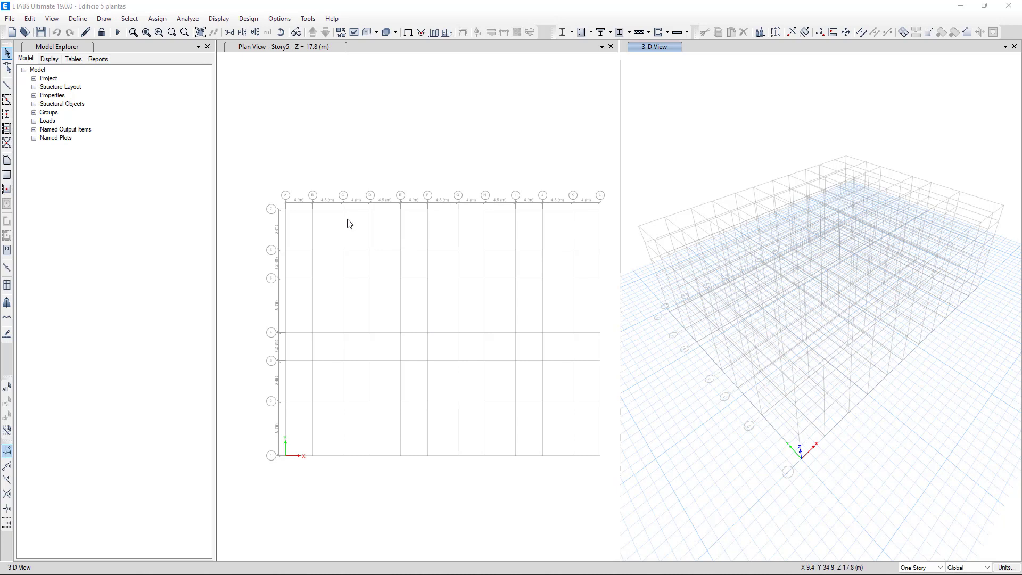
# Add a new view window beside the existing two and switch the Story5 plan view to a 3-D view
pyautogui.click(52, 19)
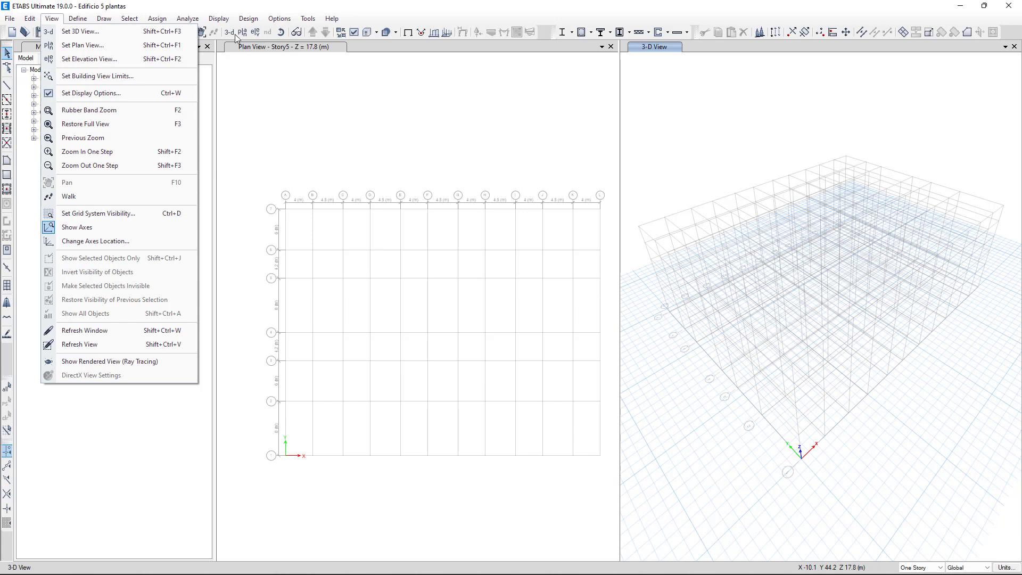
pyautogui.click(281, 92)
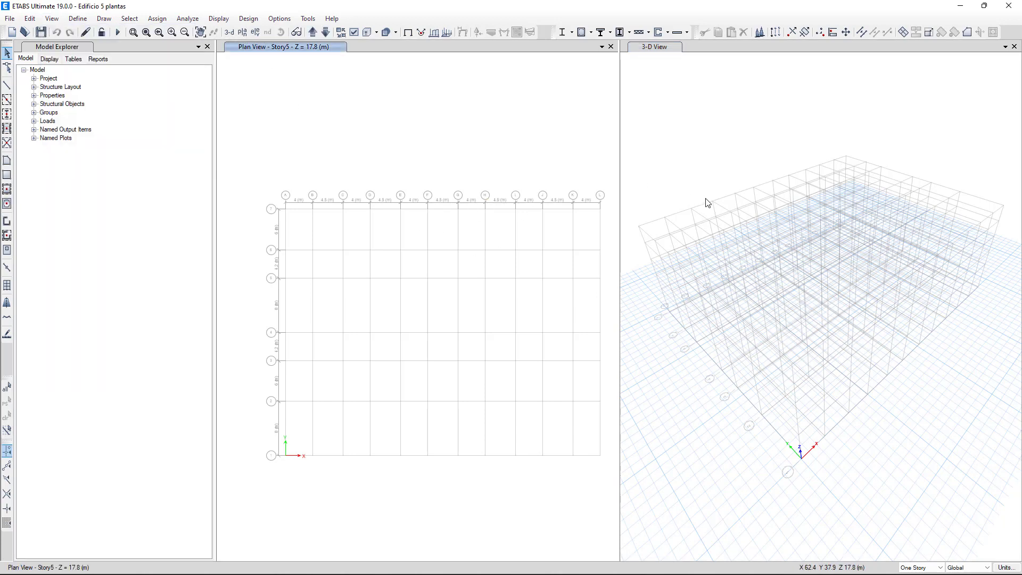
pyautogui.click(602, 47)
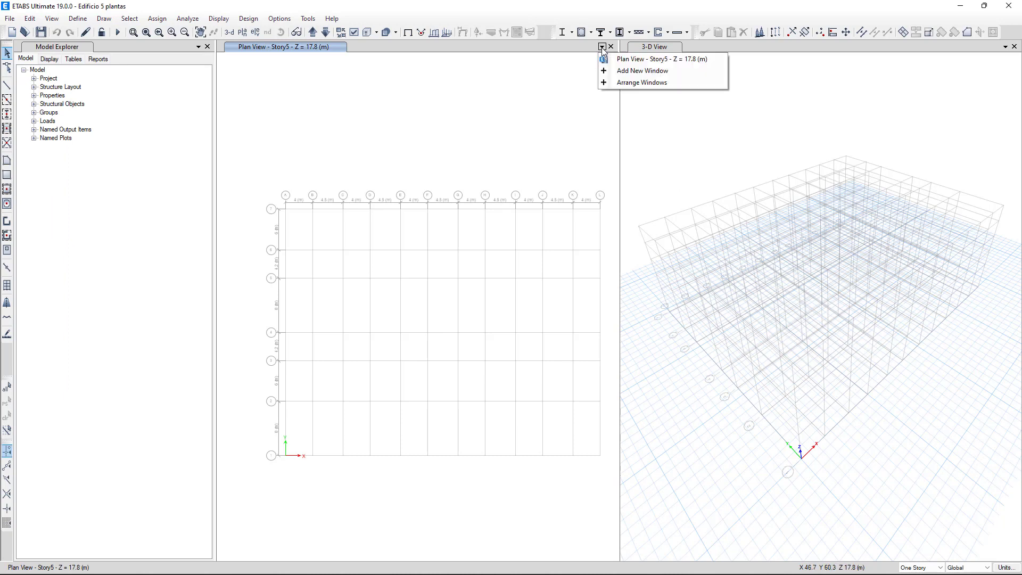
pyautogui.click(640, 74)
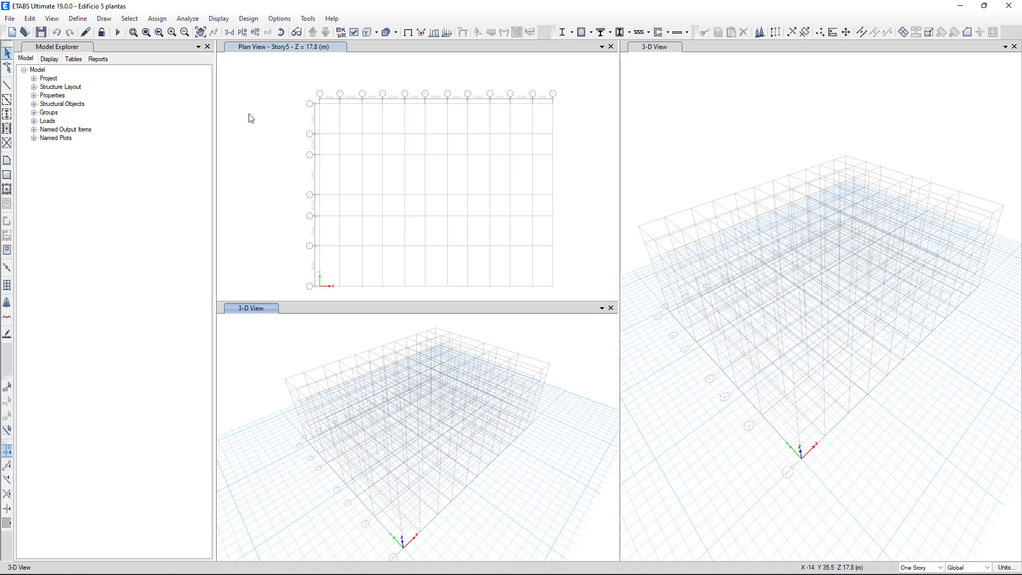
pyautogui.click(256, 148)
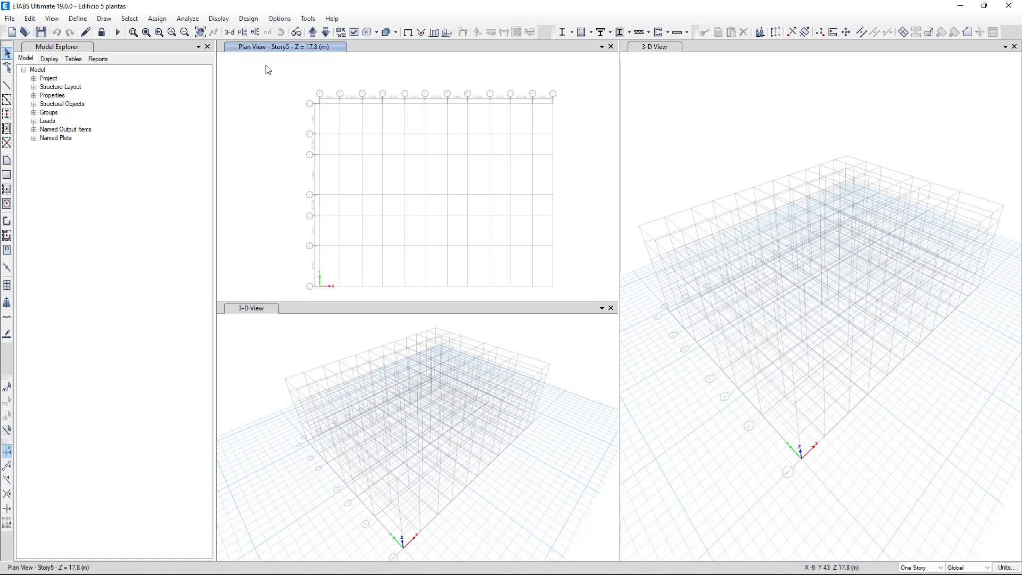
pyautogui.click(234, 38)
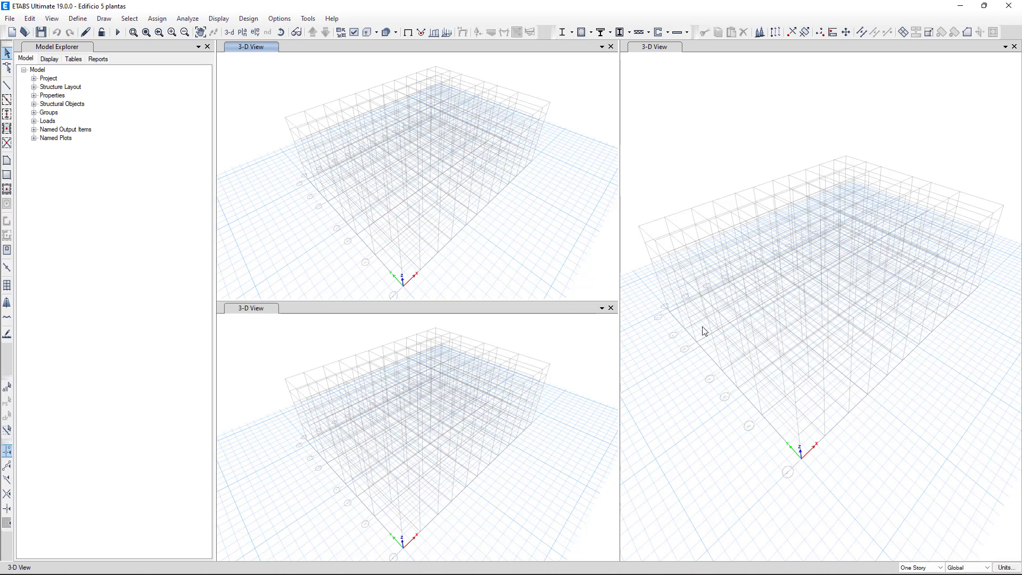
# Set the tall, full-height 3-D view window to the Story1 plan view
pyautogui.click(719, 150)
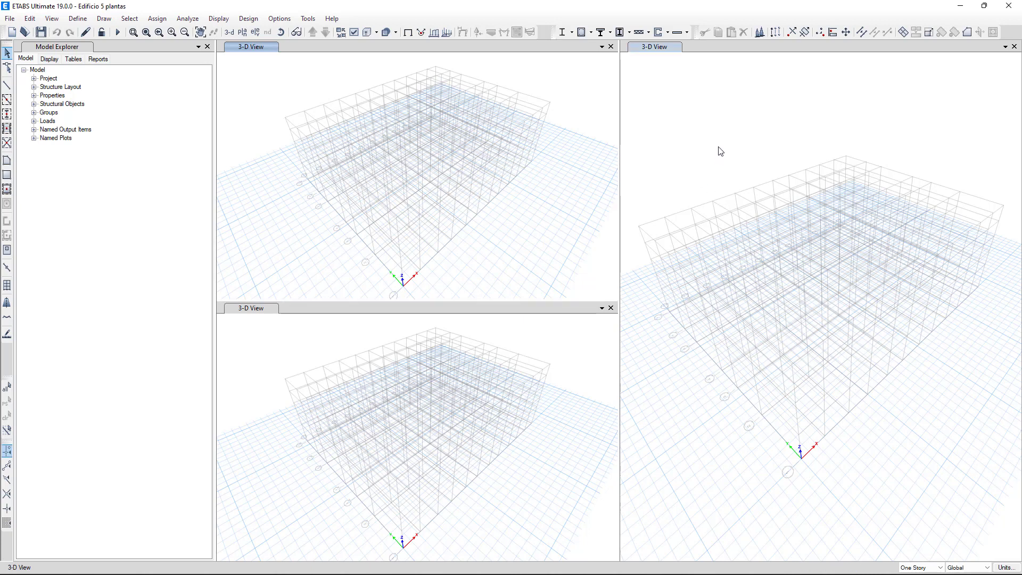
pyautogui.click(242, 32)
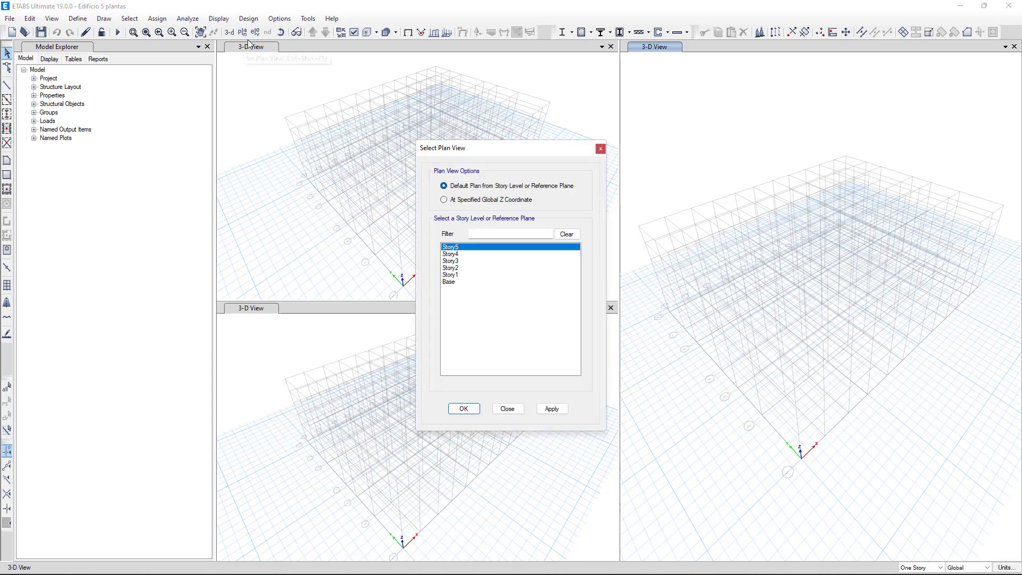
pyautogui.click(457, 276)
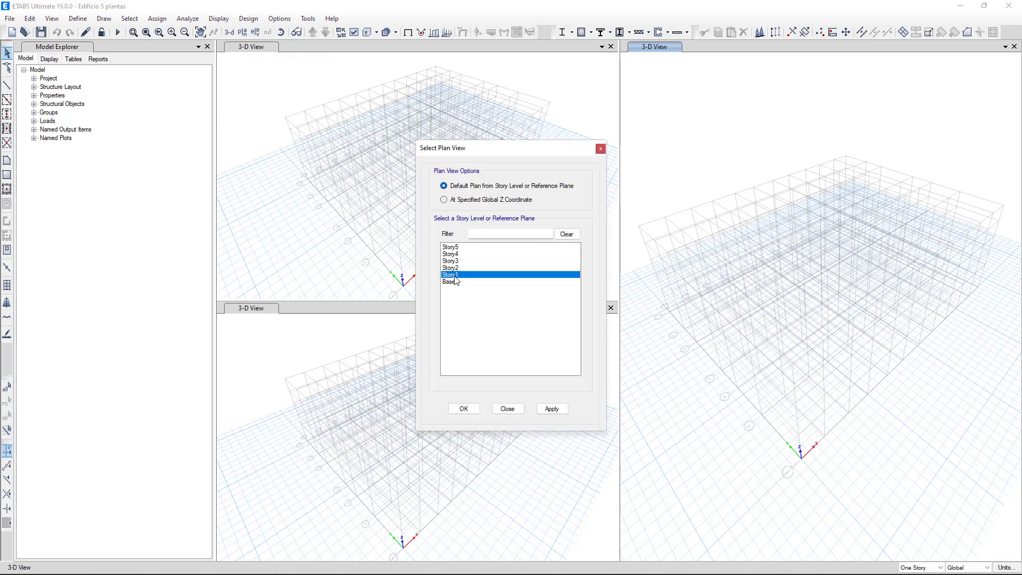
pyautogui.click(560, 408)
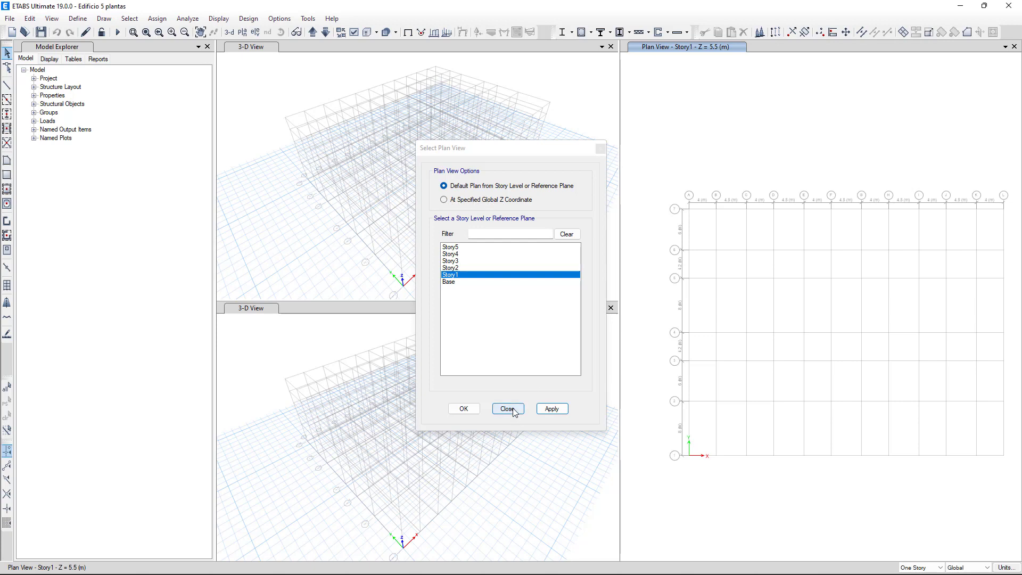
pyautogui.click(463, 409)
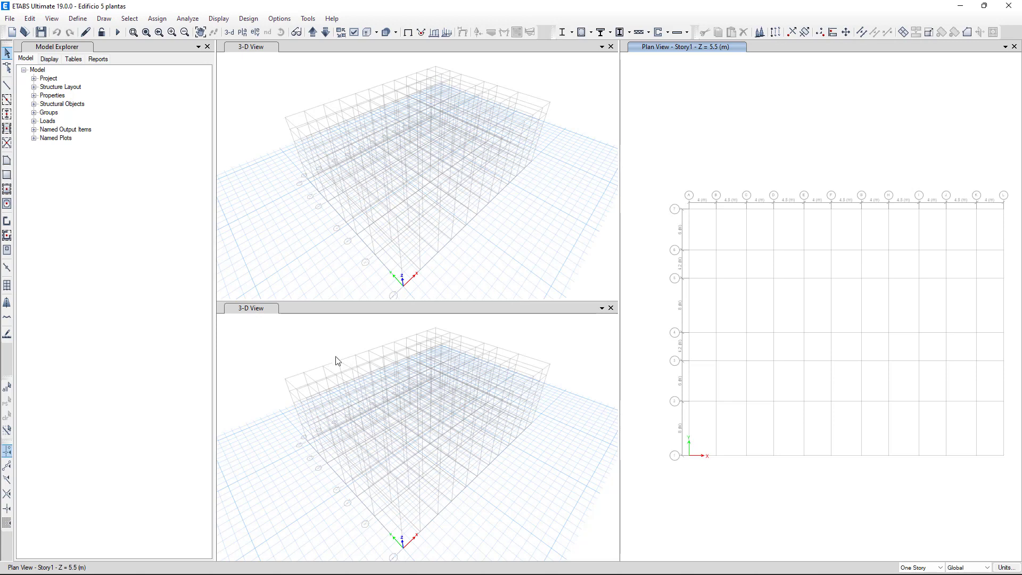
# Set the newly added 3-D view window to the elevation view along grid line A
pyautogui.click(319, 356)
pyautogui.click(255, 32)
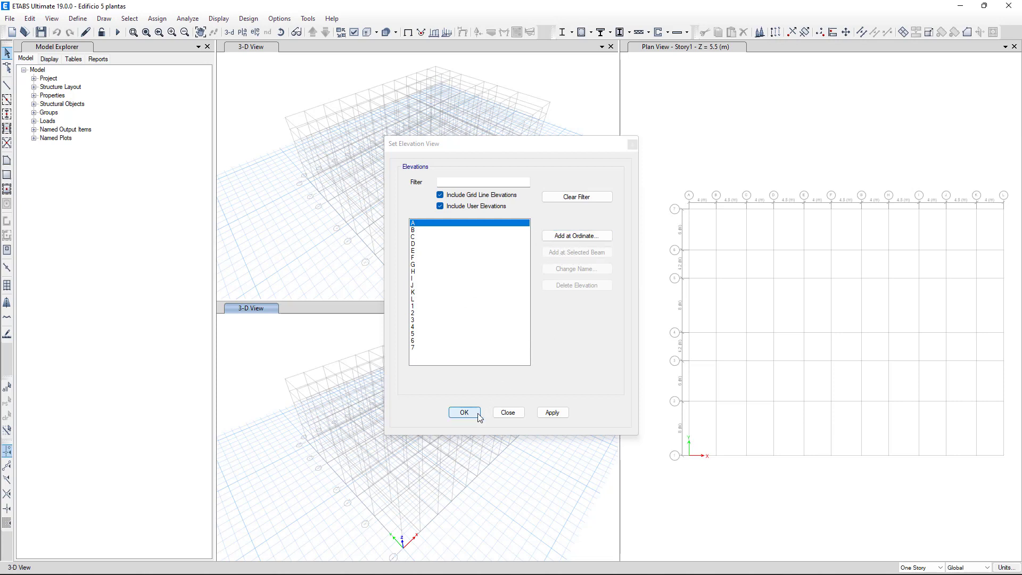
pyautogui.click(552, 418)
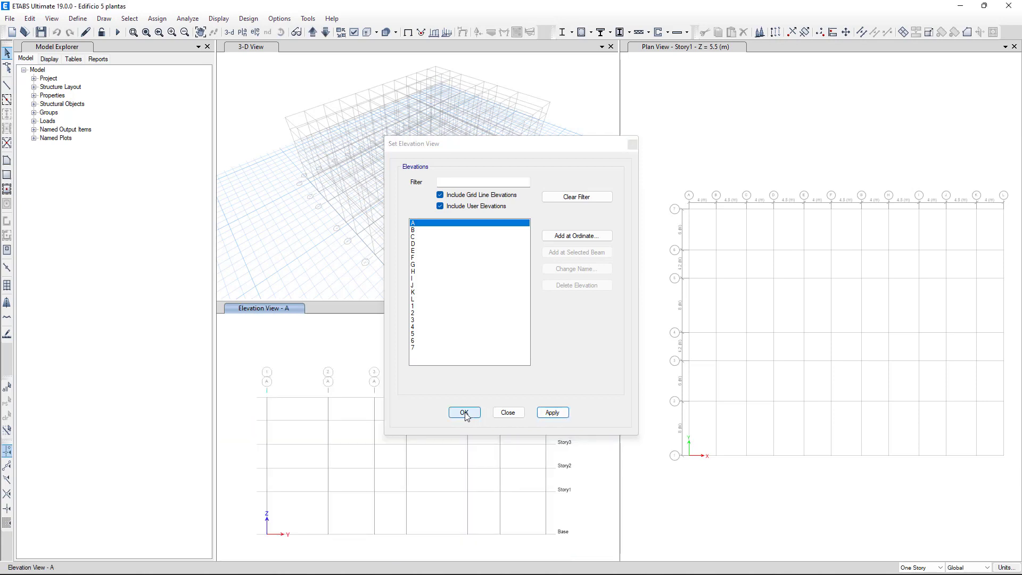
pyautogui.click(465, 414)
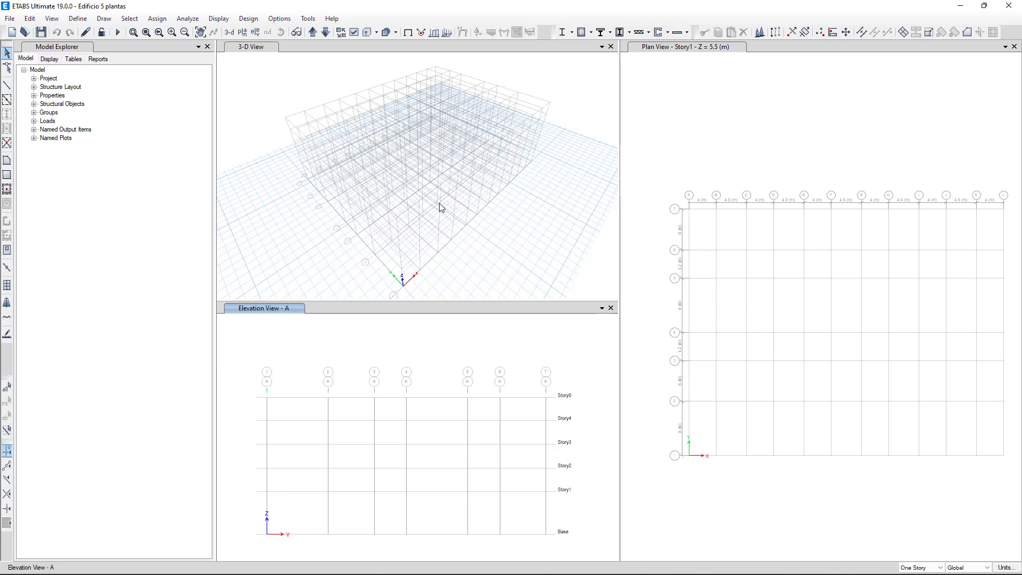
pyautogui.moveTo(440, 207)
pyautogui.keyDown('shift'); pyautogui.mouseDown(button='middle')
pyautogui.moveTo(421, 208)
pyautogui.moveTo(392, 187)
pyautogui.moveTo(420, 169)
pyautogui.moveTo(471, 194)
pyautogui.moveTo(433, 192)
pyautogui.mouseUp(button='middle'); pyautogui.keyUp('shift')
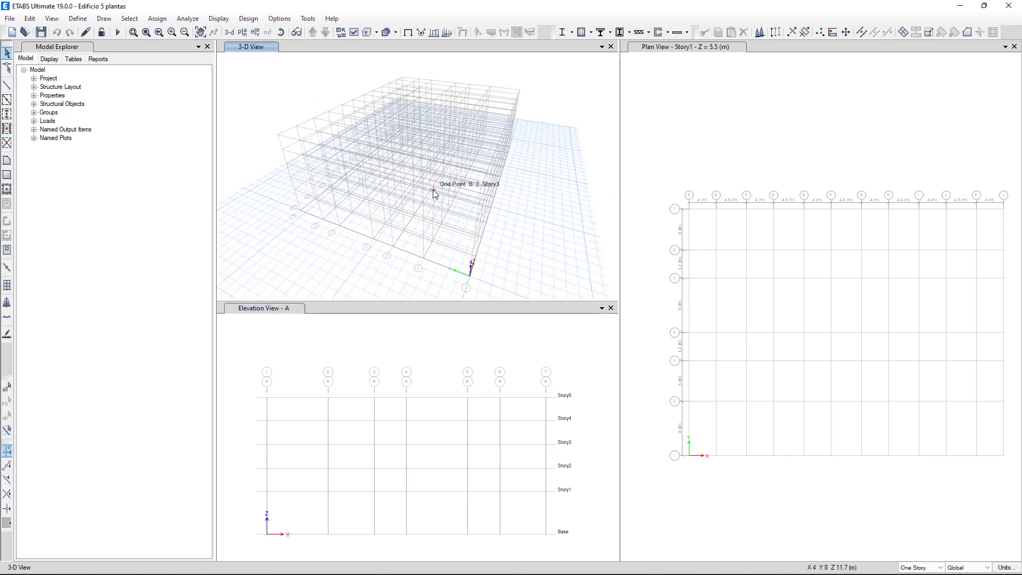
pyautogui.scroll(-6, 425, 190)
pyautogui.scroll(6, 425, 189)
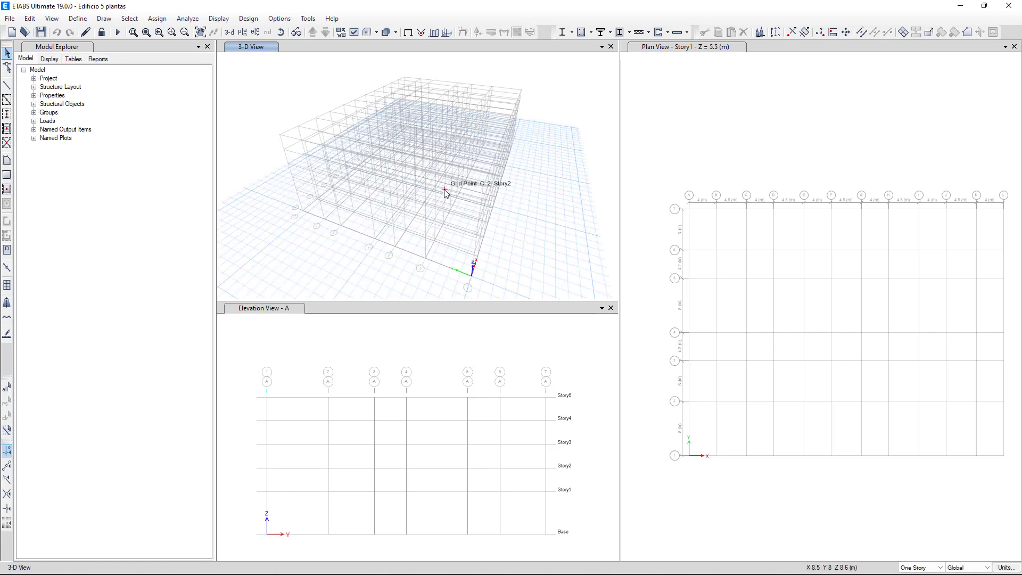
pyautogui.moveTo(447, 191)
pyautogui.mouseDown(button='middle')
pyautogui.moveTo(473, 200)
pyautogui.moveTo(382, 199)
pyautogui.moveTo(440, 187)
pyautogui.mouseUp(button='middle')
pyautogui.moveTo(452, 365)
pyautogui.mouseDown(button='middle')
pyautogui.moveTo(436, 365)
pyautogui.moveTo(468, 370)
pyautogui.mouseUp(button='middle')
pyautogui.moveTo(768, 310)
pyautogui.mouseDown(button='middle')
pyautogui.moveTo(742, 312)
pyautogui.moveTo(759, 309)
pyautogui.mouseUp(button='middle')
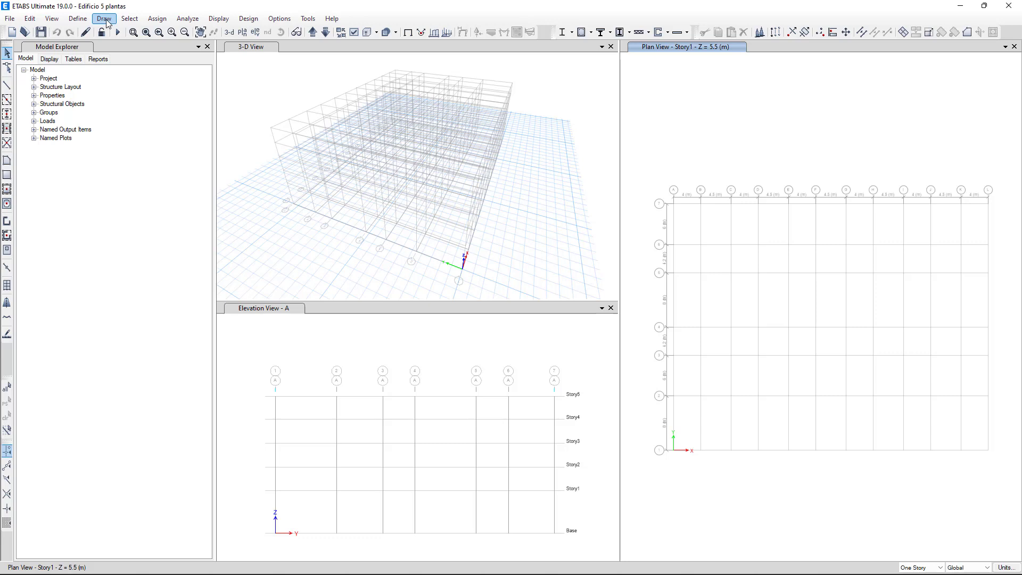
# Examine the available drawing commands, including the New Wall Stack form and the Snap Options settings
pyautogui.click(104, 19)
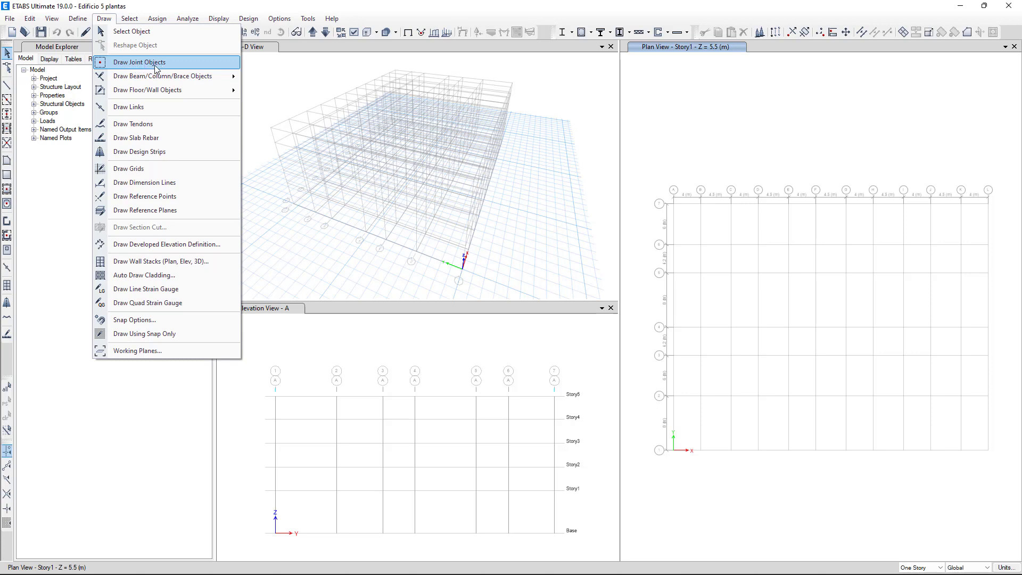
pyautogui.moveTo(141, 80)
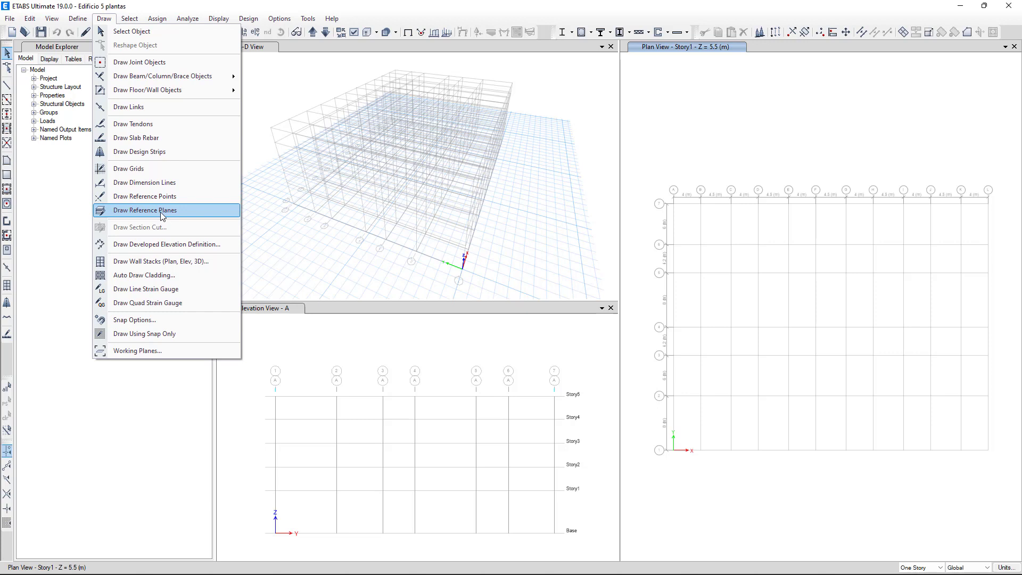
pyautogui.click(157, 264)
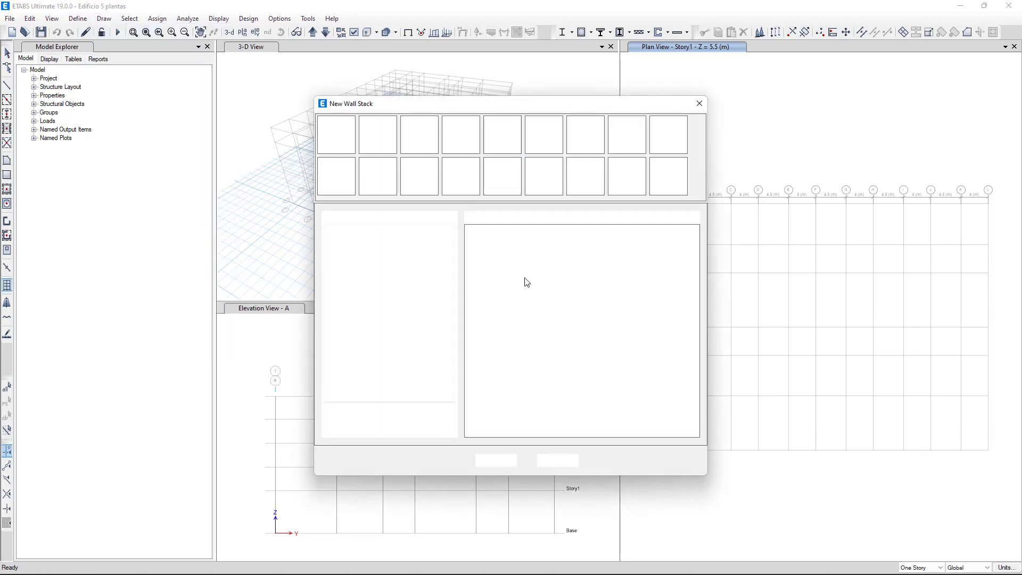
pyautogui.click(700, 103)
pyautogui.click(103, 22)
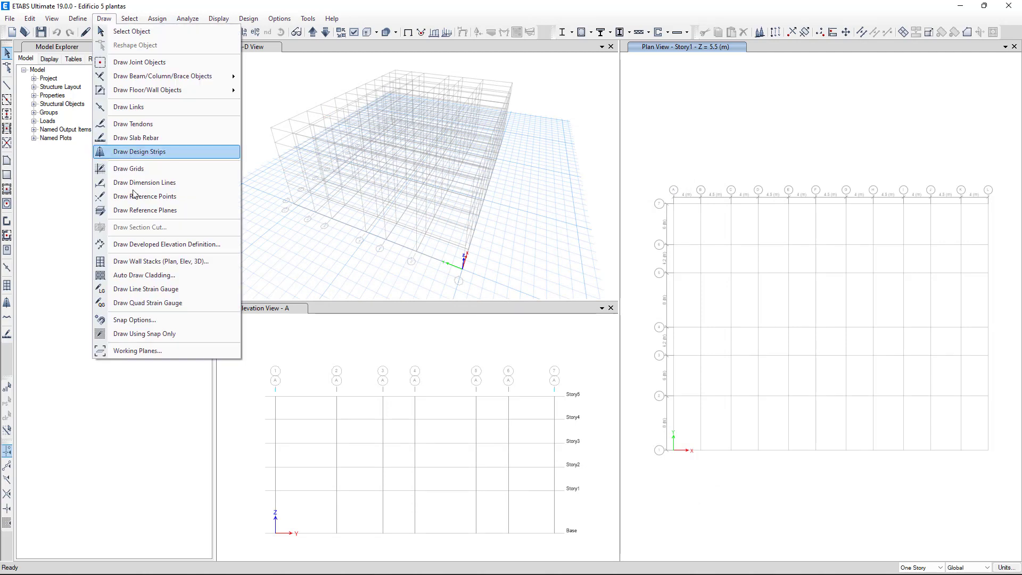
pyautogui.click(141, 325)
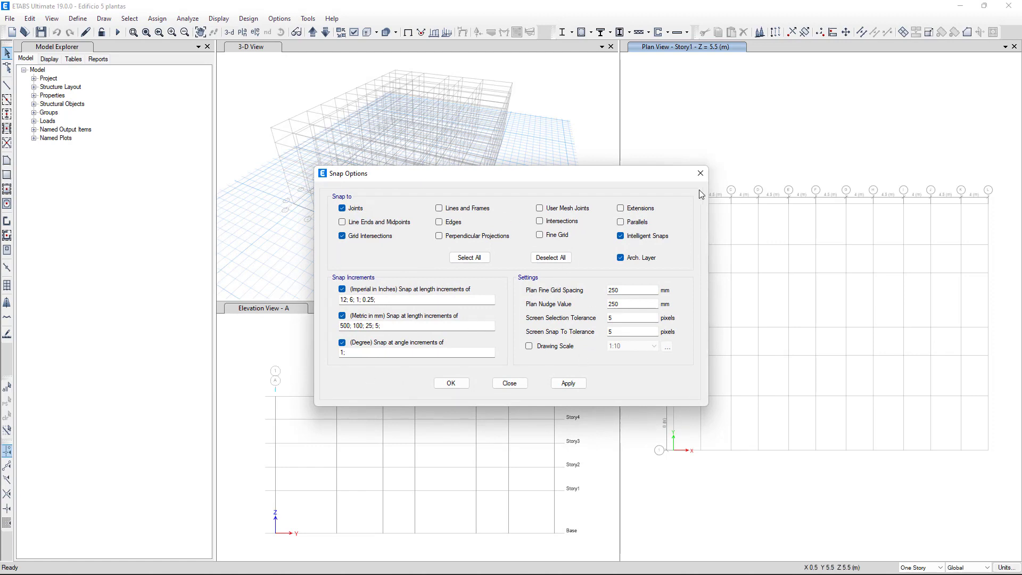
pyautogui.click(701, 173)
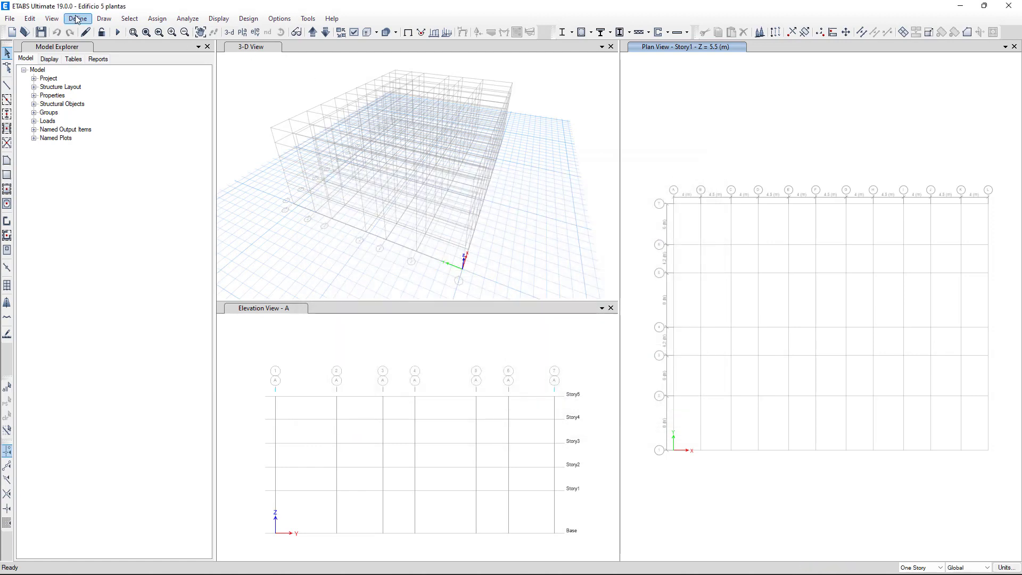
pyautogui.click(103, 18)
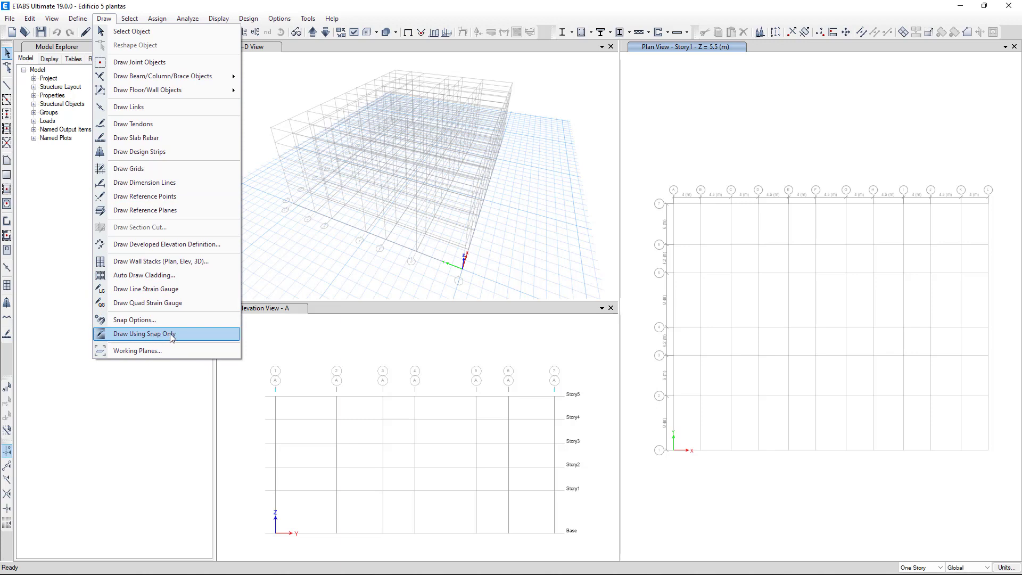
pyautogui.click(322, 252)
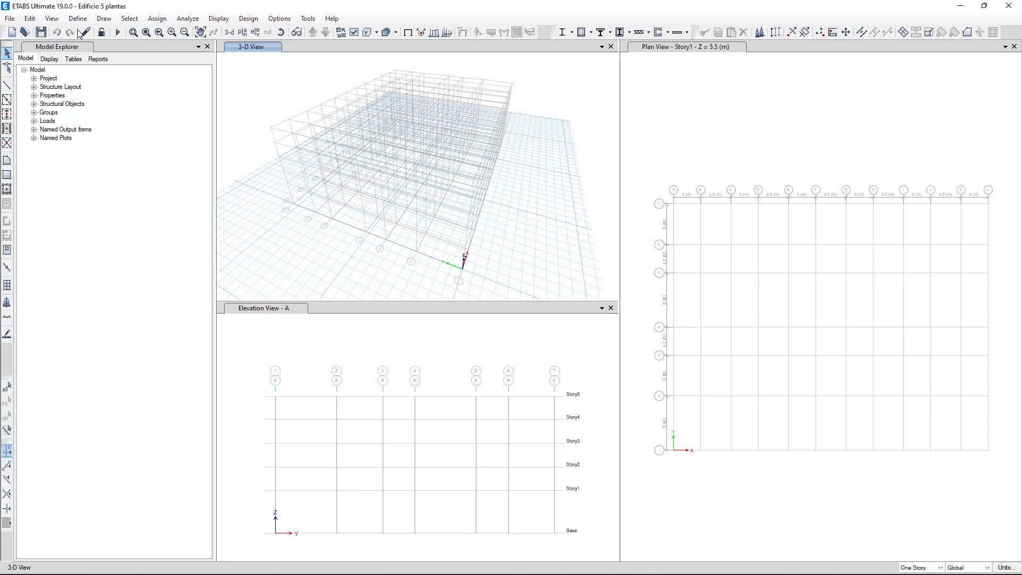
pyautogui.click(937, 568)
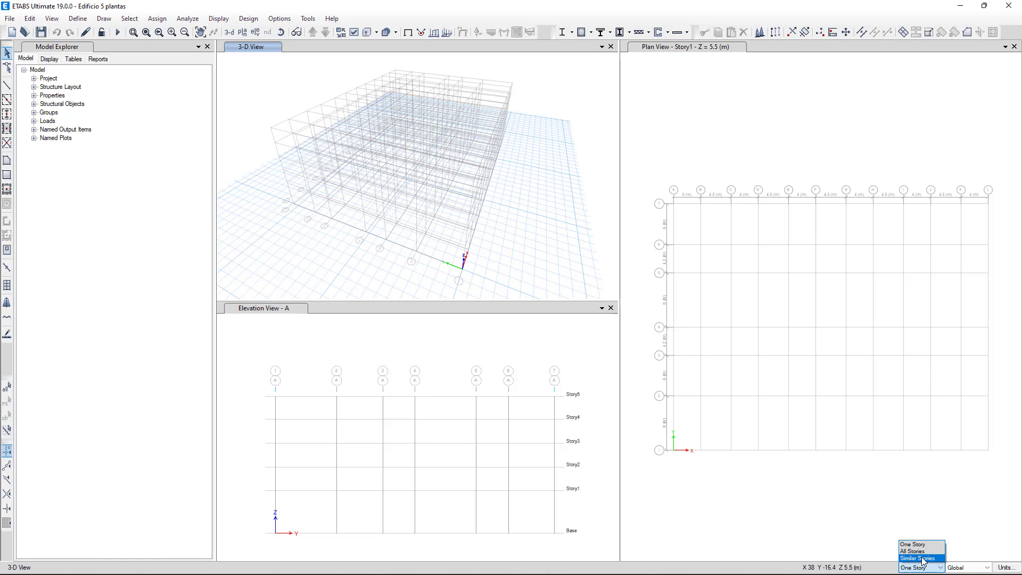
pyautogui.click(841, 515)
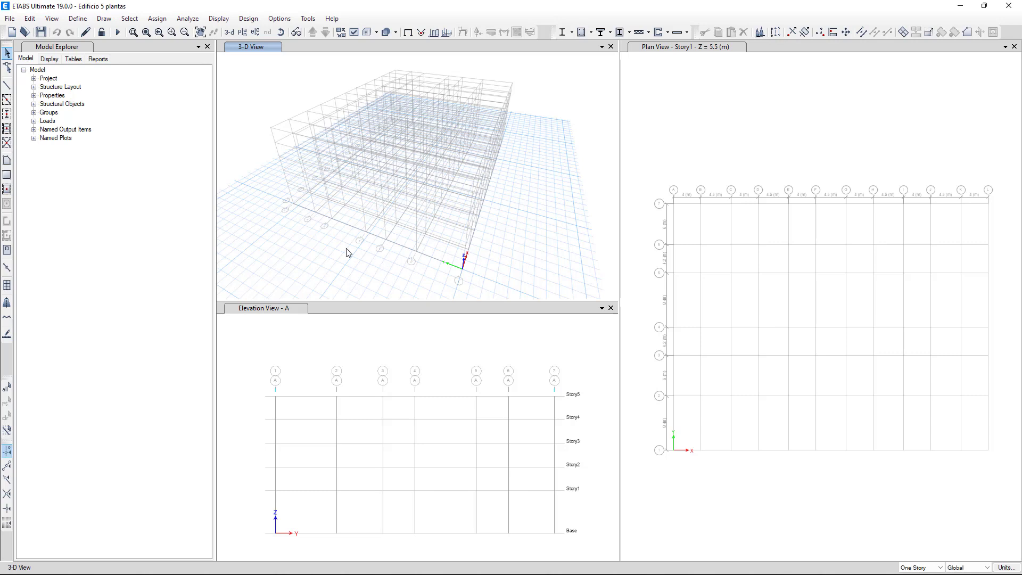
pyautogui.click(30, 19)
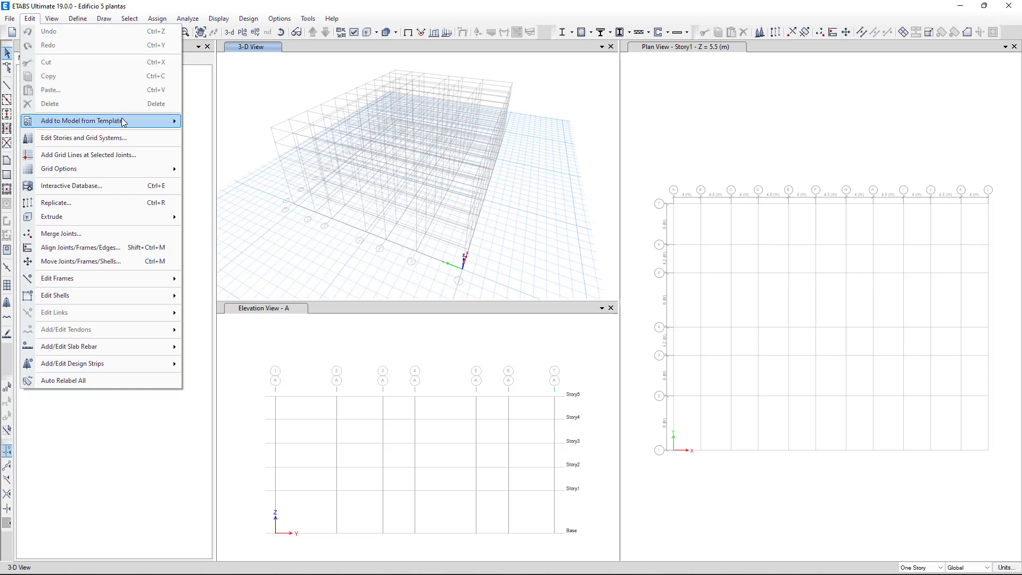
pyautogui.moveTo(171, 126)
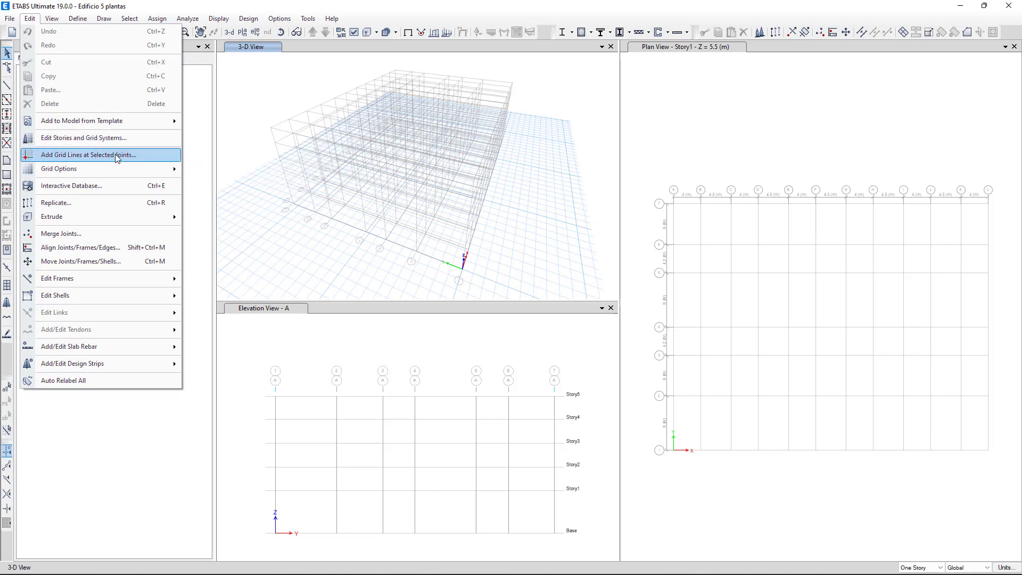
pyautogui.moveTo(110, 173)
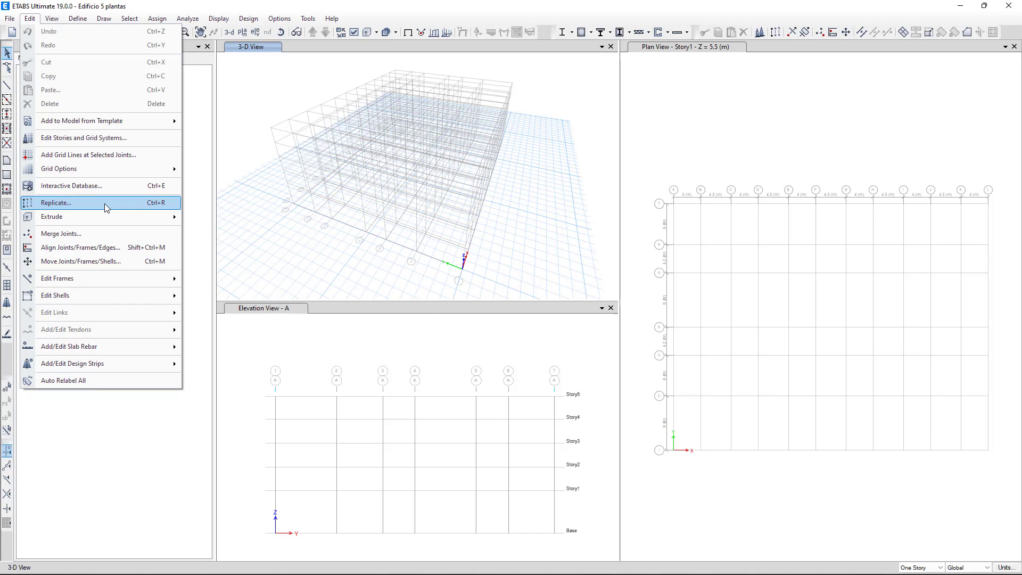
pyautogui.moveTo(121, 216)
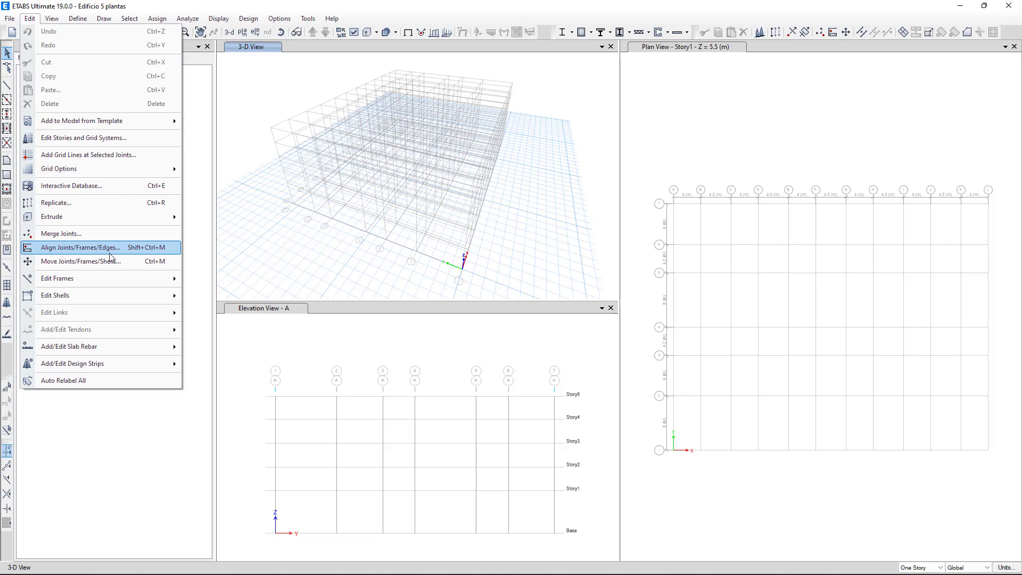
pyautogui.moveTo(106, 277)
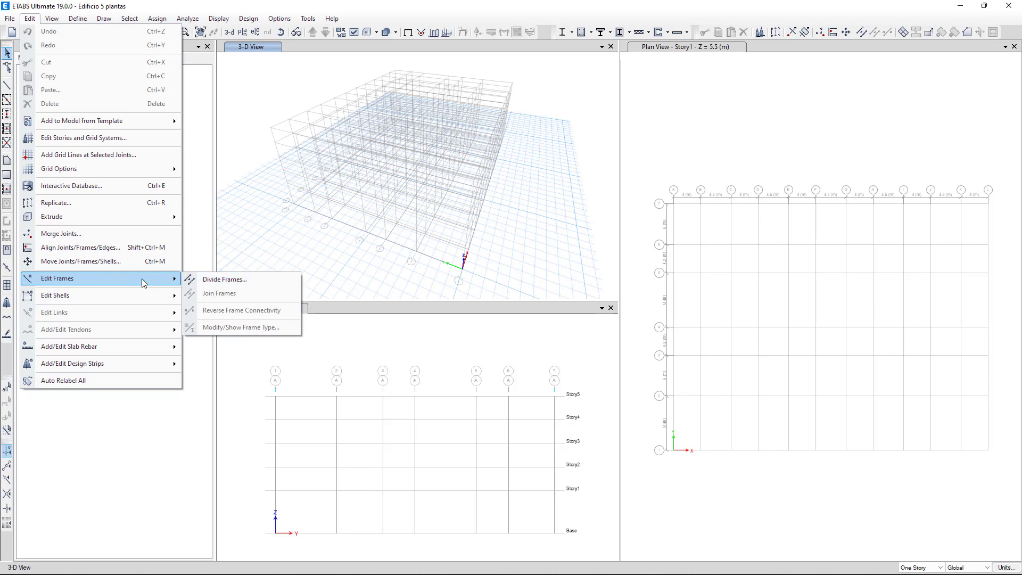
pyautogui.moveTo(136, 295)
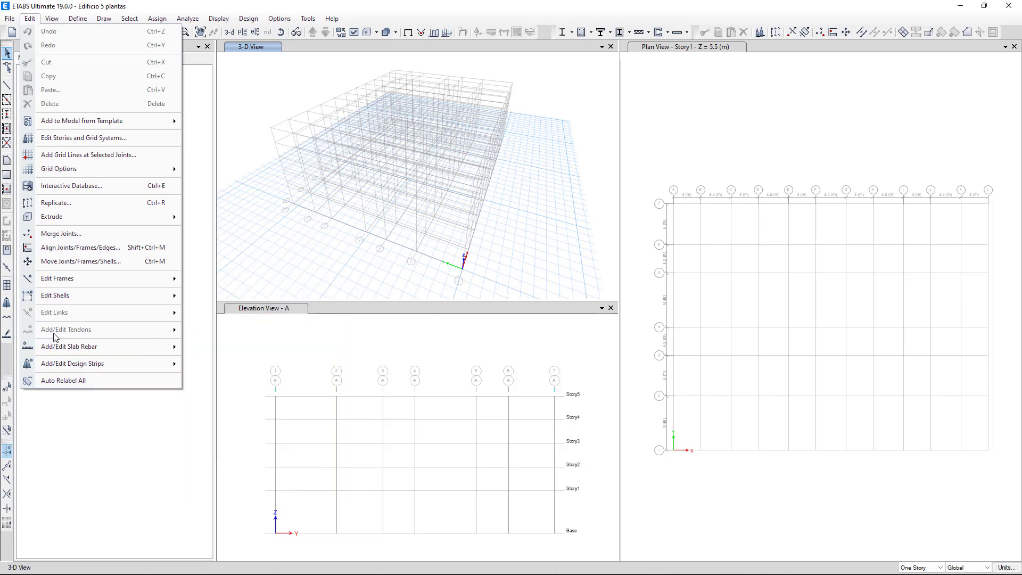
pyautogui.moveTo(67, 353)
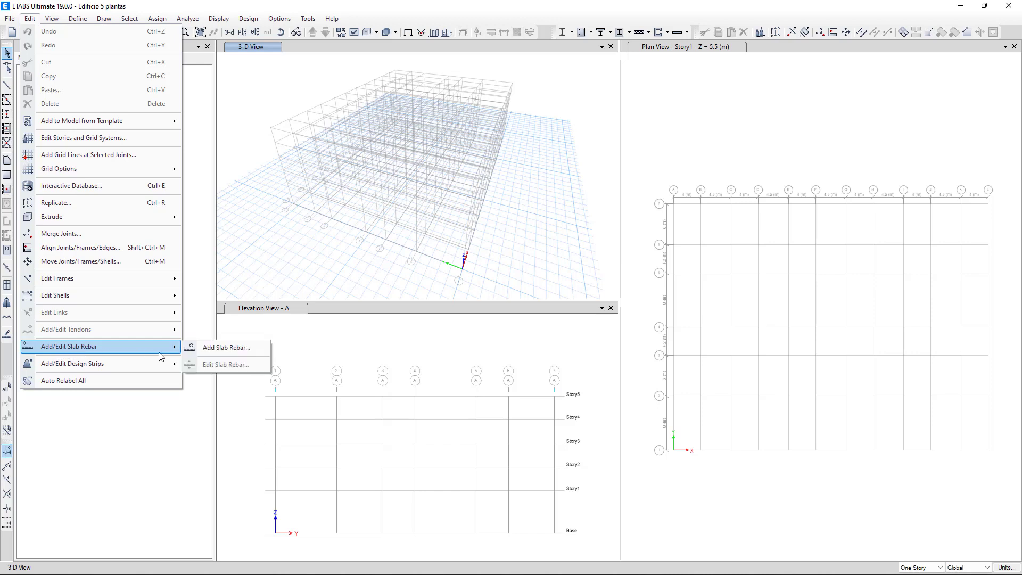
pyautogui.moveTo(91, 365)
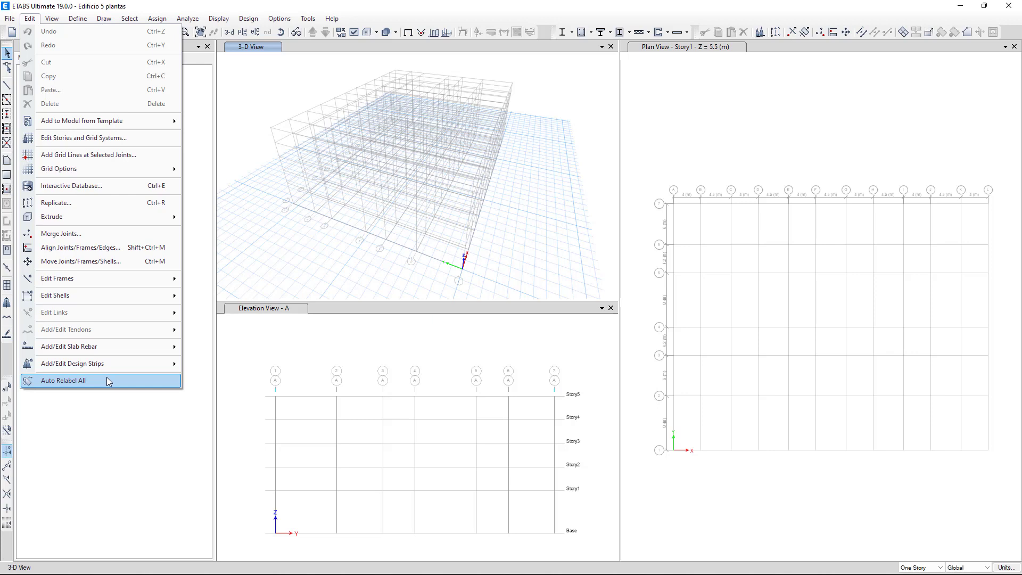
# Enable every object snap except Fine Grid in the Snap Options and apply the settings
pyautogui.click(218, 277)
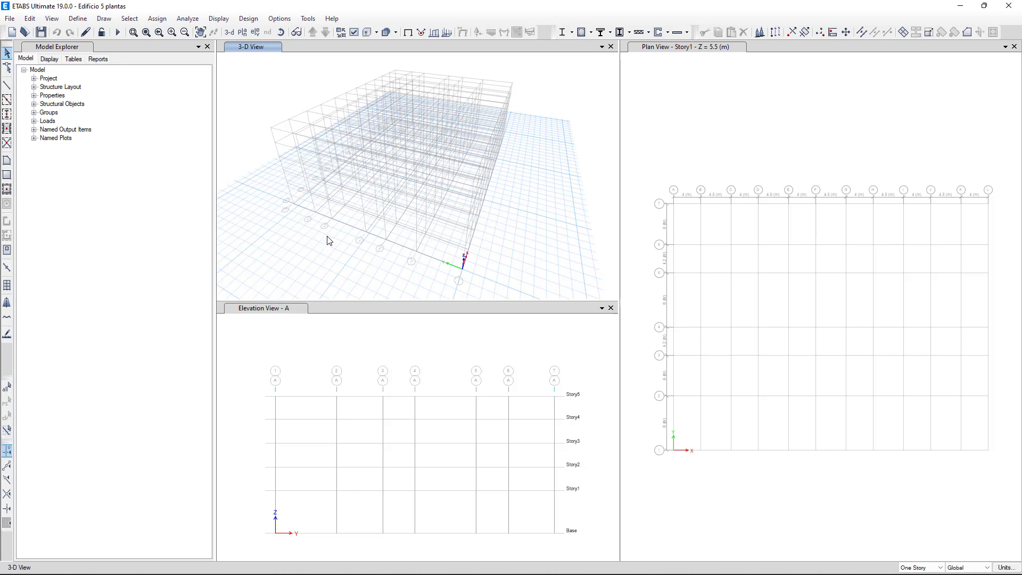
pyautogui.click(104, 20)
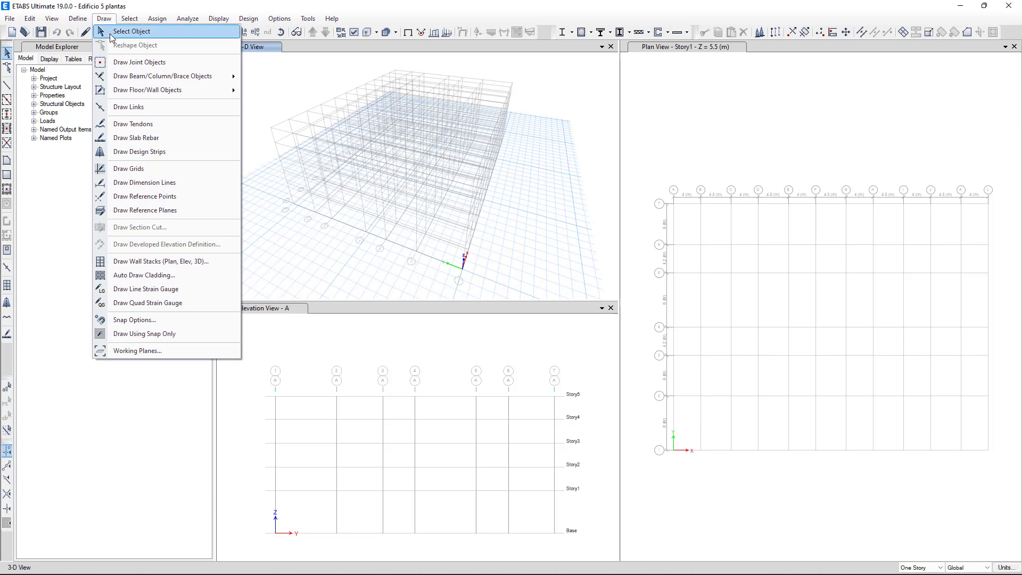
pyautogui.moveTo(121, 79)
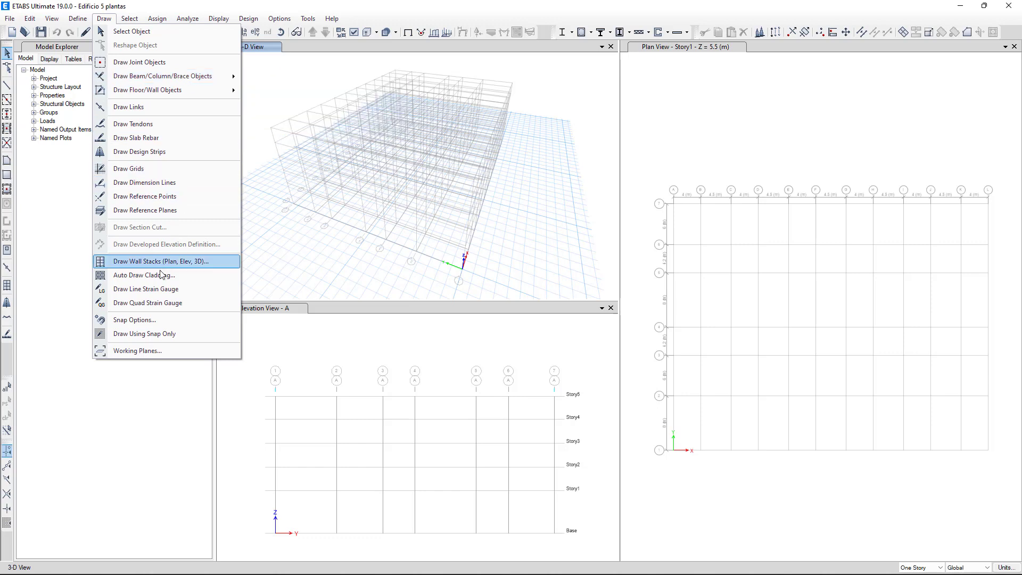
pyautogui.click(141, 323)
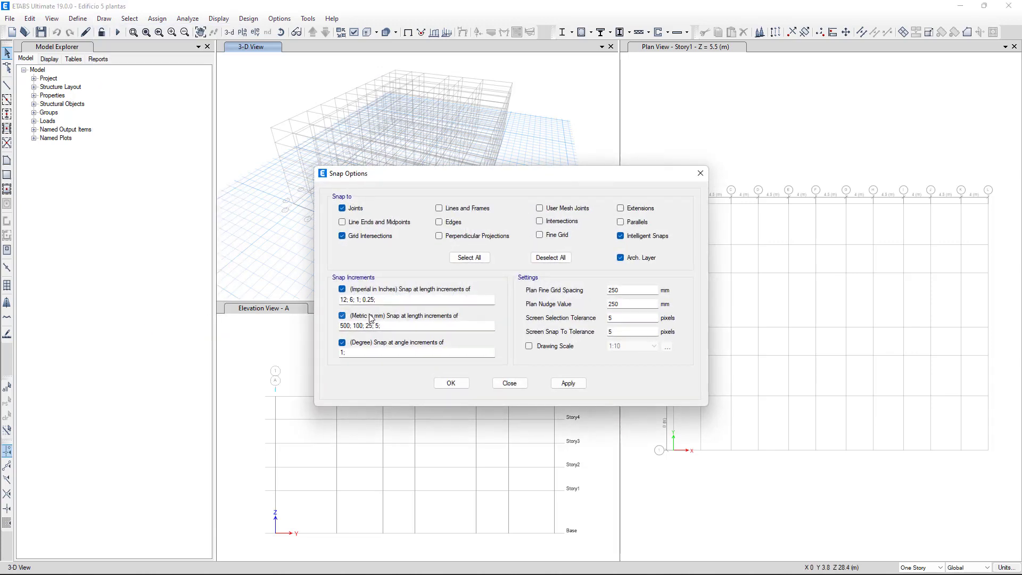
pyautogui.click(471, 258)
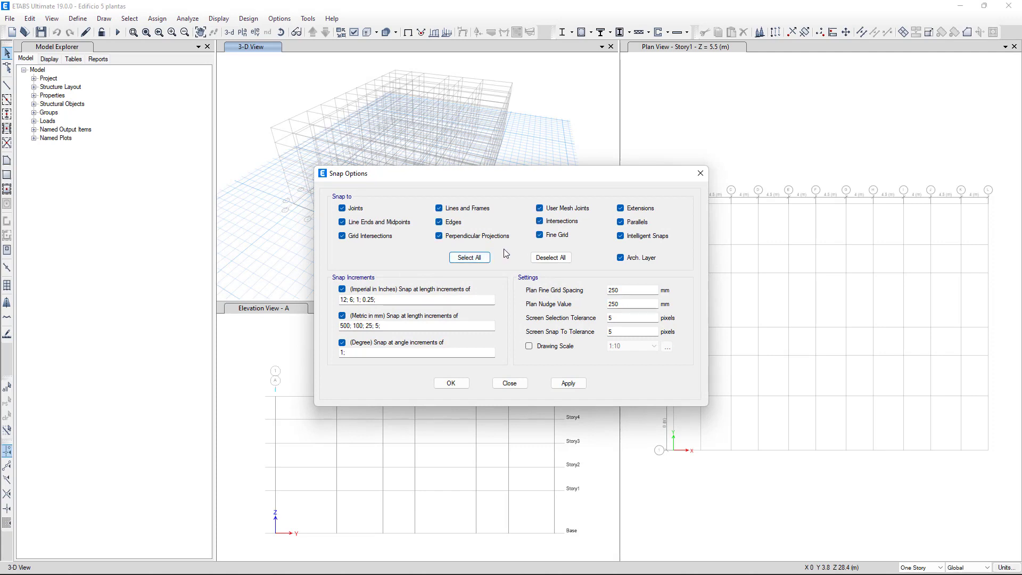
pyautogui.click(540, 238)
pyautogui.click(541, 235)
pyautogui.click(574, 385)
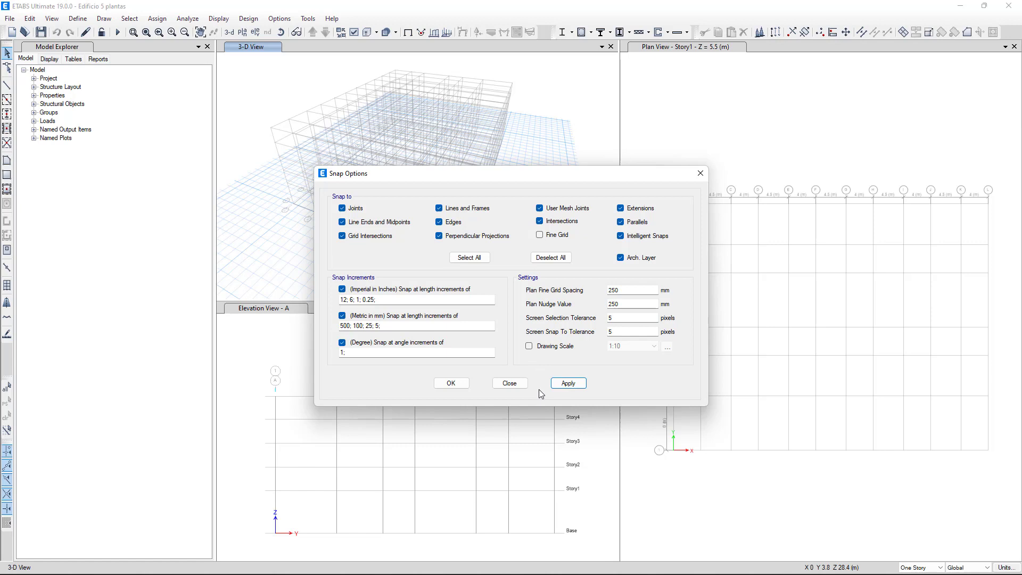
pyautogui.click(452, 385)
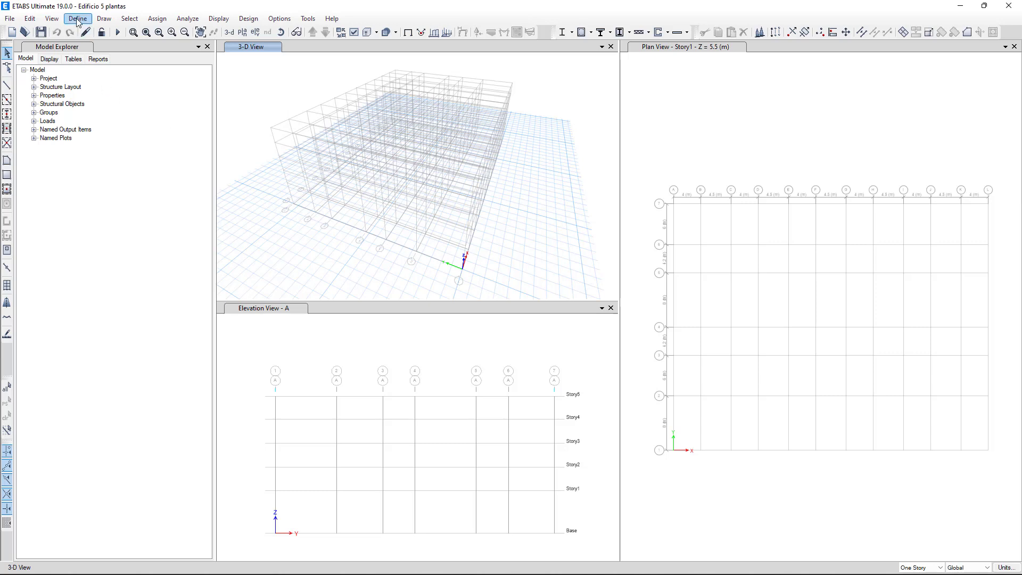
# Draw a VIGA 40X50 beam along grid line B between grid lines 5 and 4 in the Story1 plan view
pyautogui.click(104, 19)
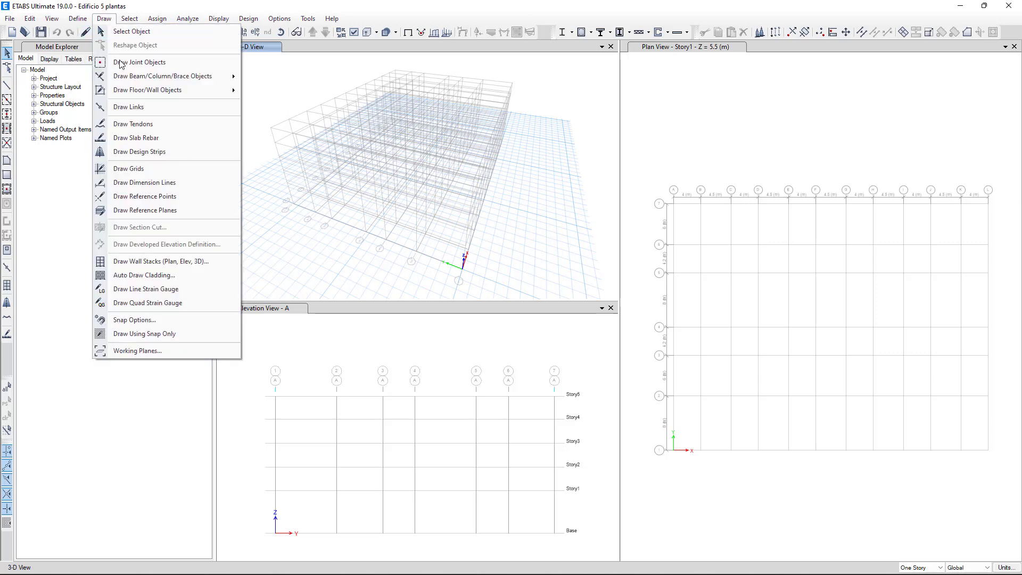
pyautogui.moveTo(156, 81)
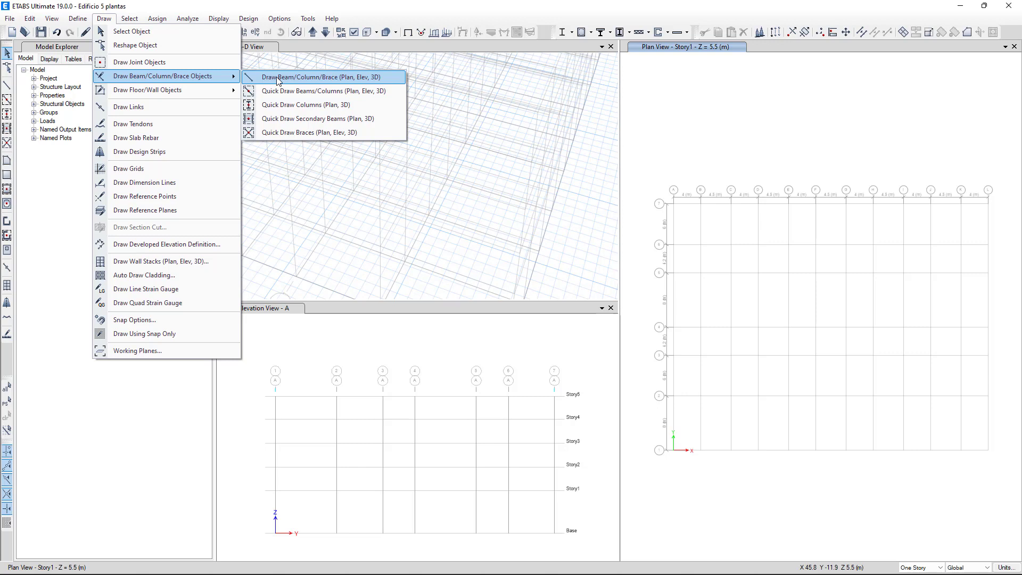
pyautogui.click(277, 77)
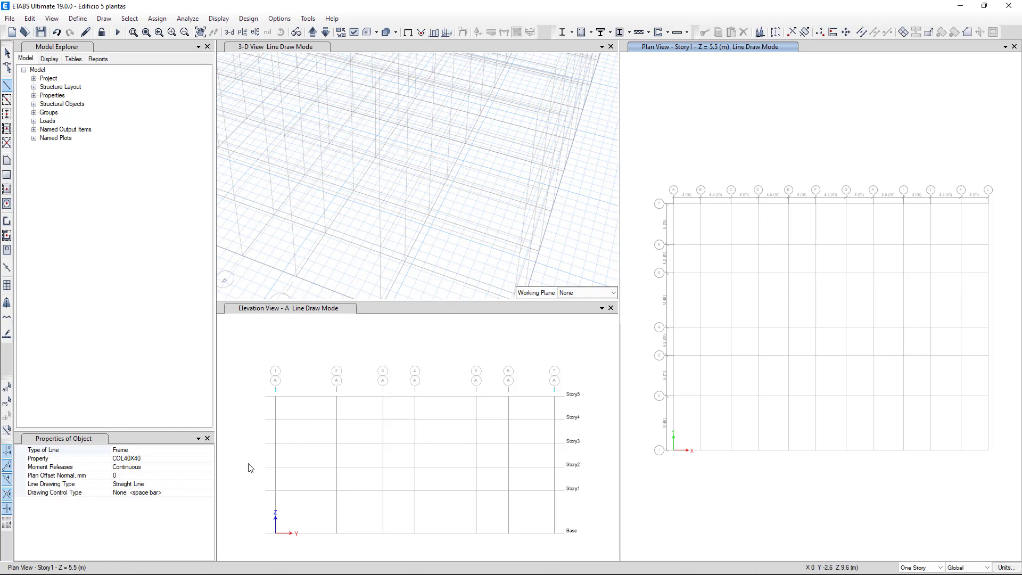
pyautogui.click(211, 462)
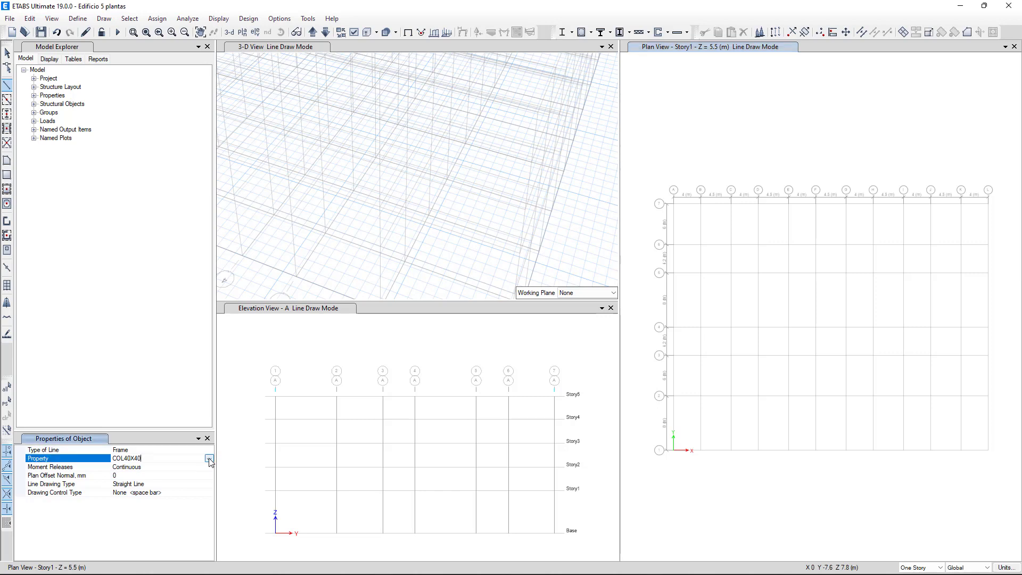
pyautogui.click(210, 460)
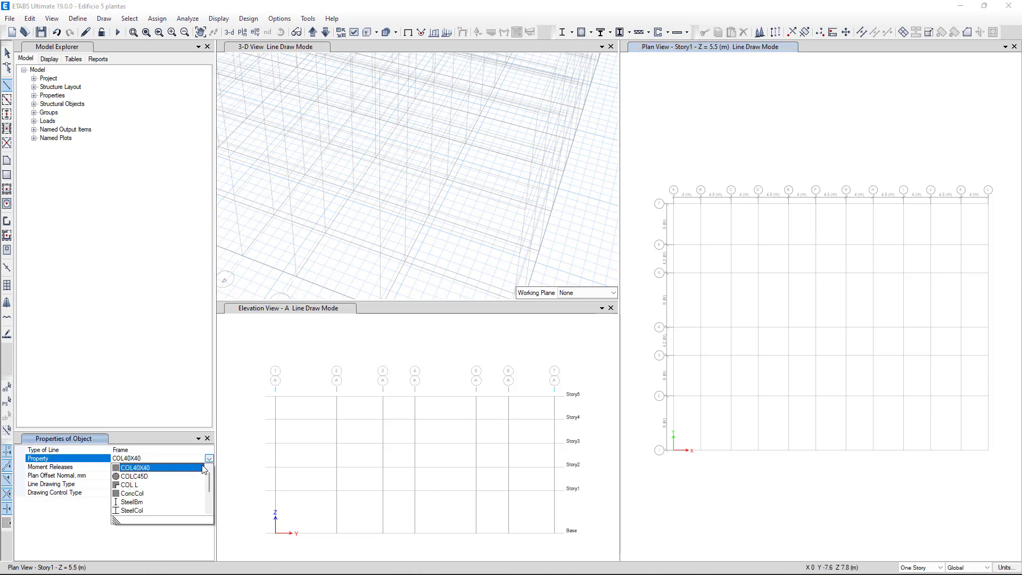
pyautogui.scroll(-1, 181, 484)
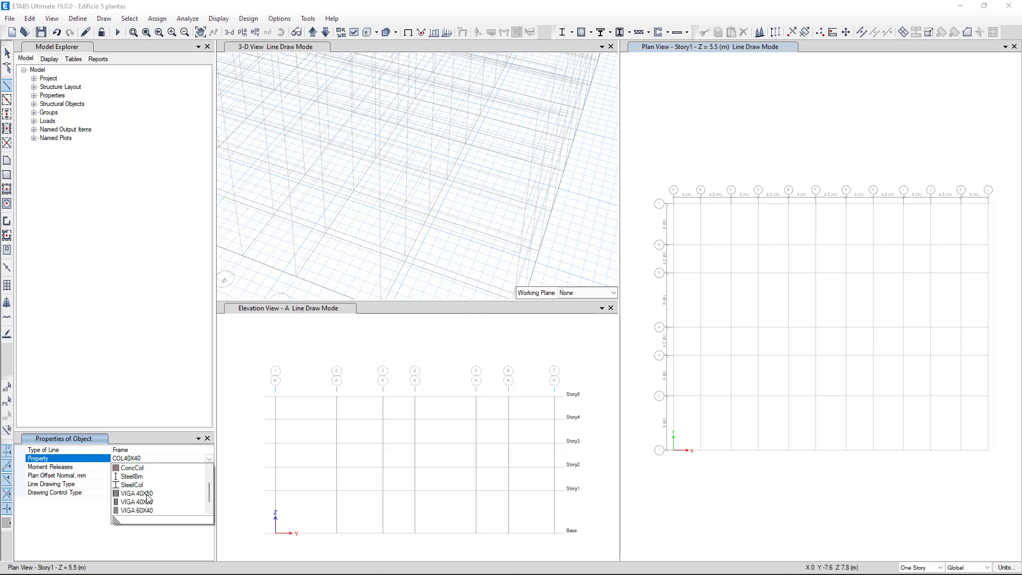
pyautogui.click(147, 494)
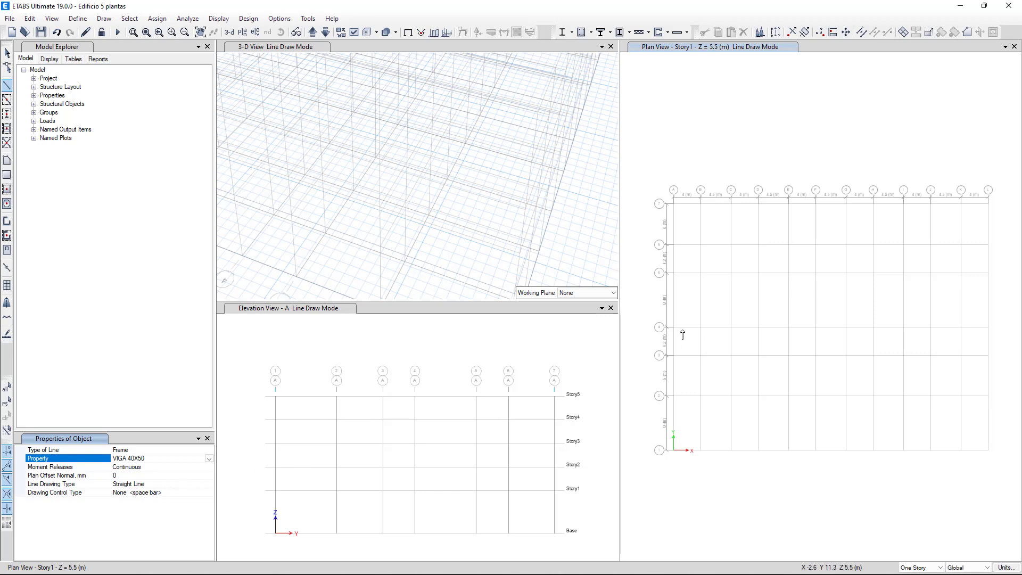
pyautogui.click(701, 274)
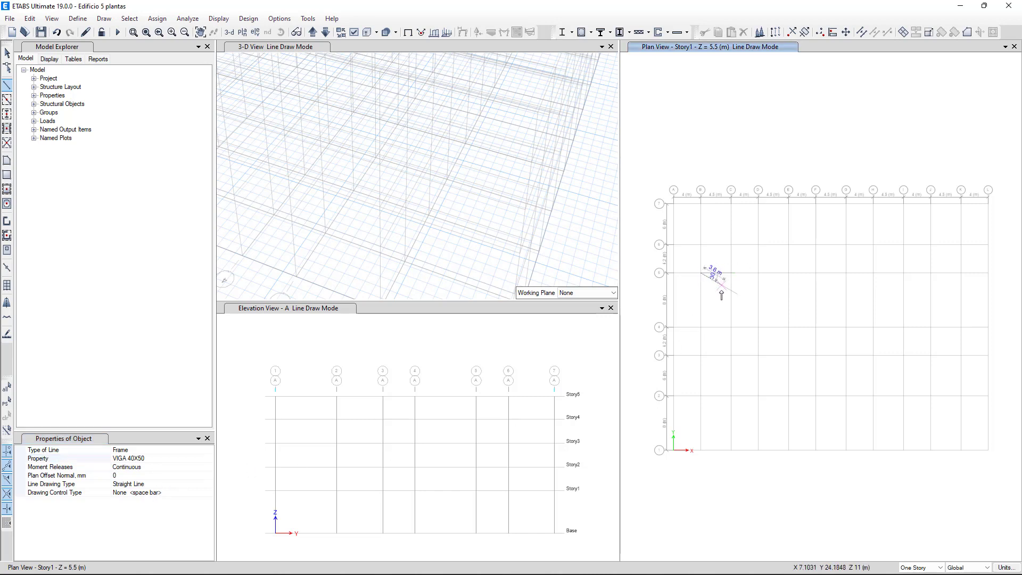
pyautogui.click(701, 329)
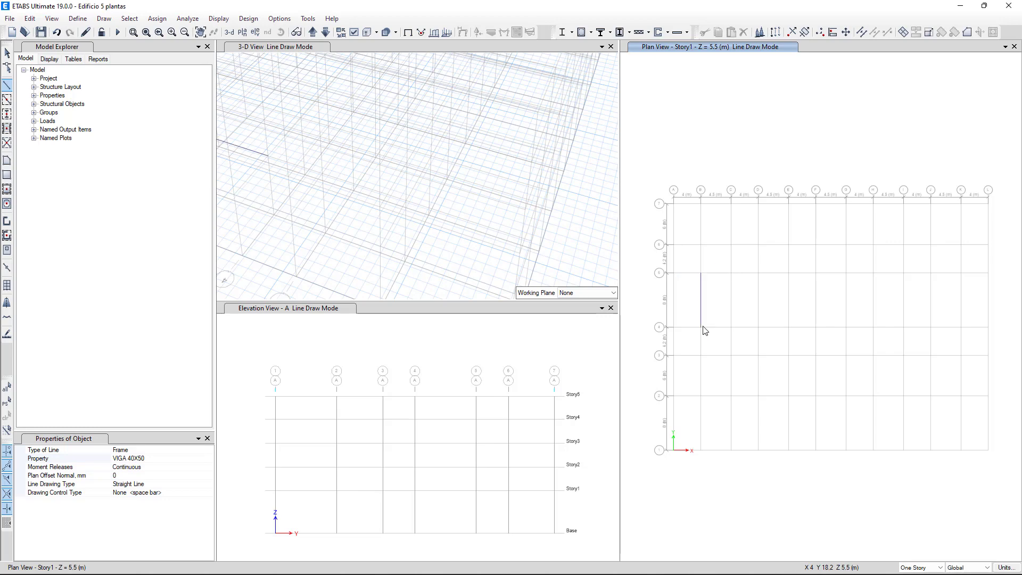
pyautogui.scroll(5, 502, 241)
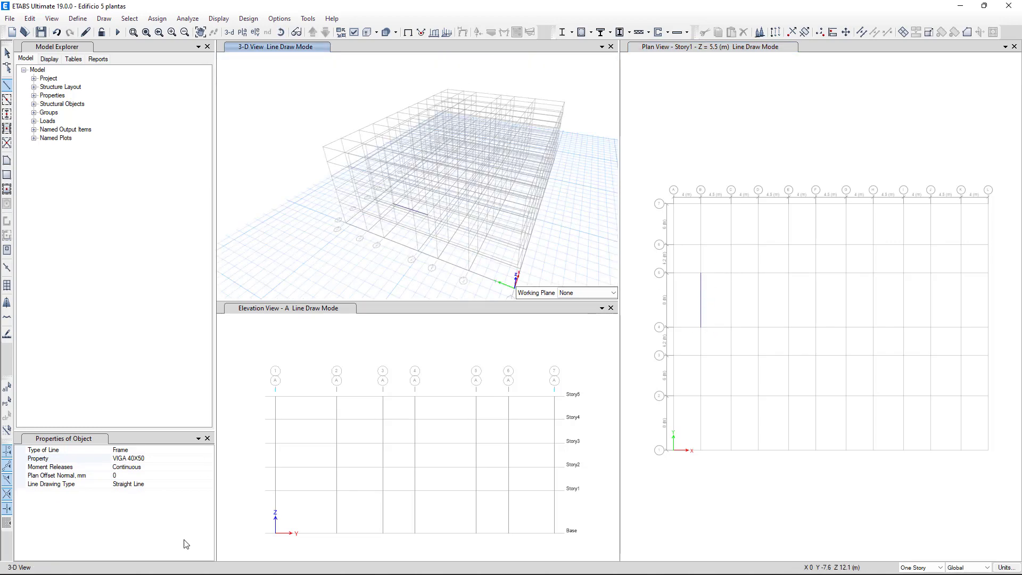
# Draw a COL40X40 column on grid line 2 from Story1 down to Base in elevation view A
pyautogui.click(206, 460)
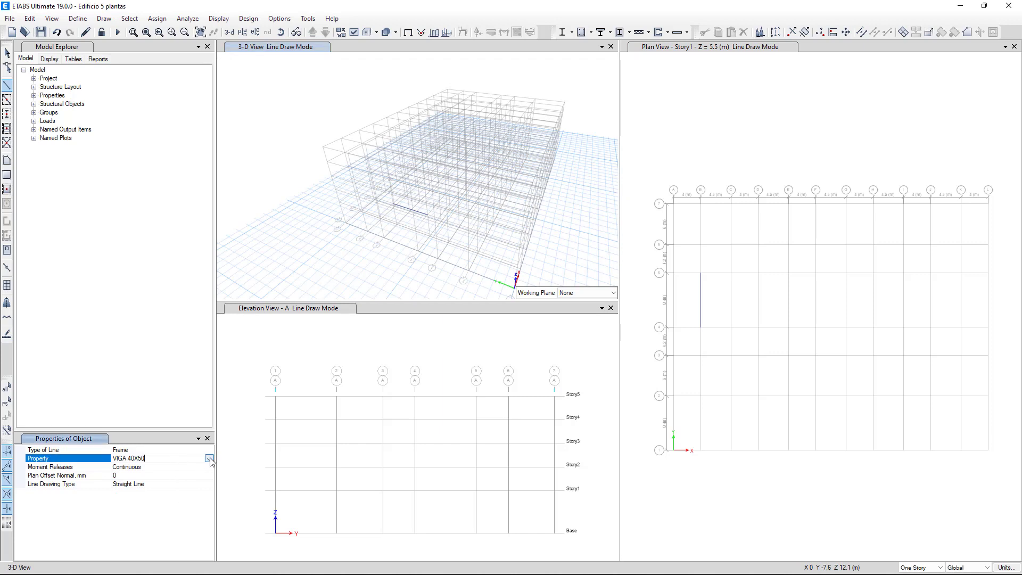
pyautogui.click(209, 458)
pyautogui.scroll(3, 196, 471)
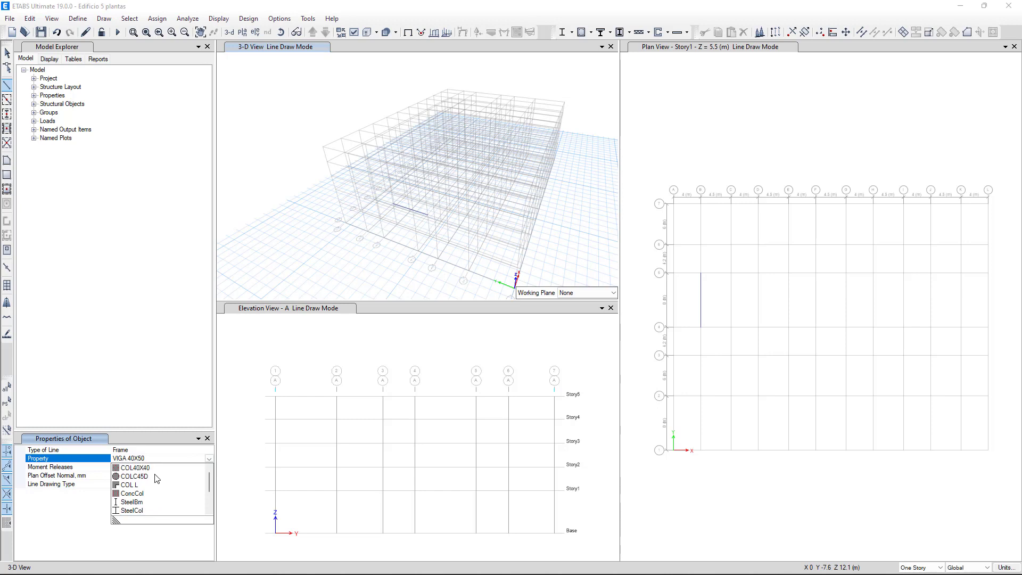
pyautogui.click(147, 468)
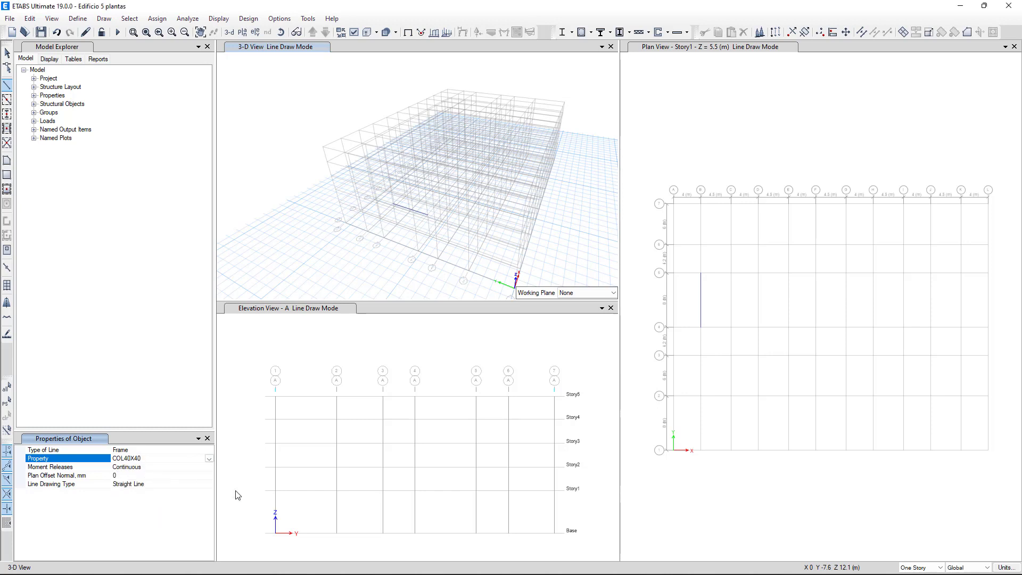
pyautogui.click(337, 491)
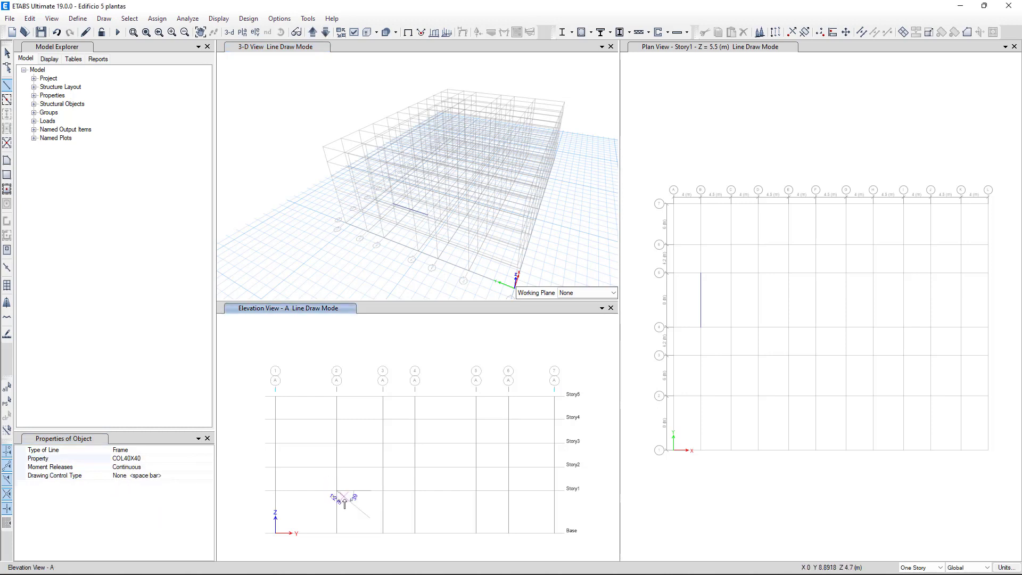
pyautogui.click(337, 534)
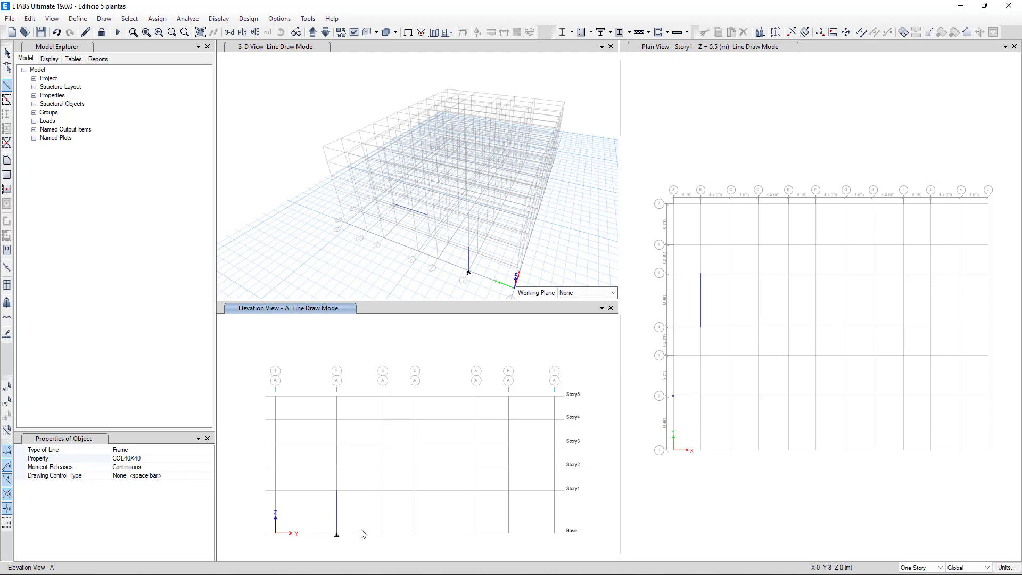
pyautogui.press('Escape')
pyautogui.scroll(3, 460, 264)
pyautogui.scroll(-4, 460, 264)
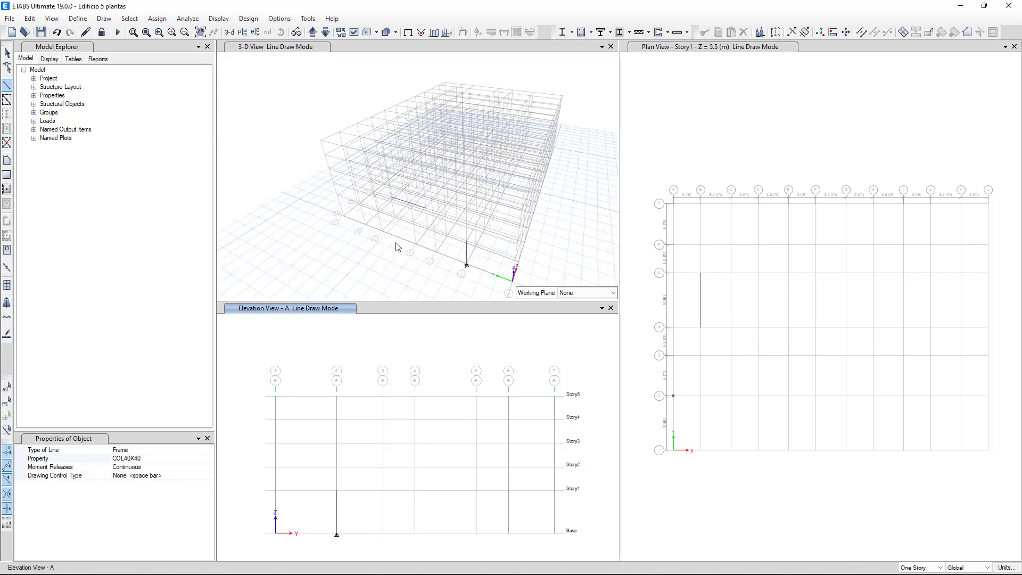
# Quick-draw VIGA 40X50 beams on all grid lines of the Story1 plan view with one window around the whole grid
pyautogui.click(105, 20)
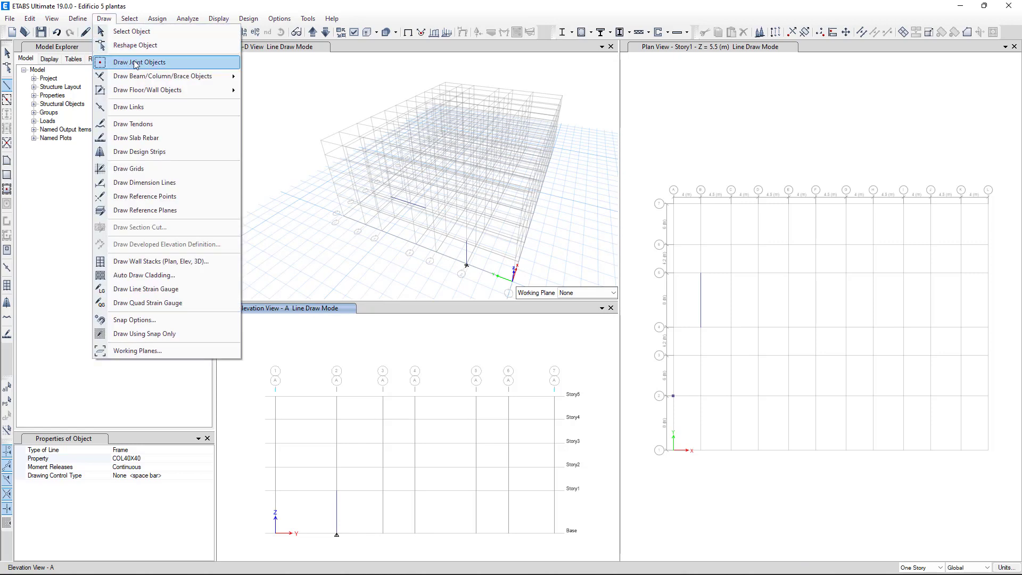
pyautogui.moveTo(189, 78)
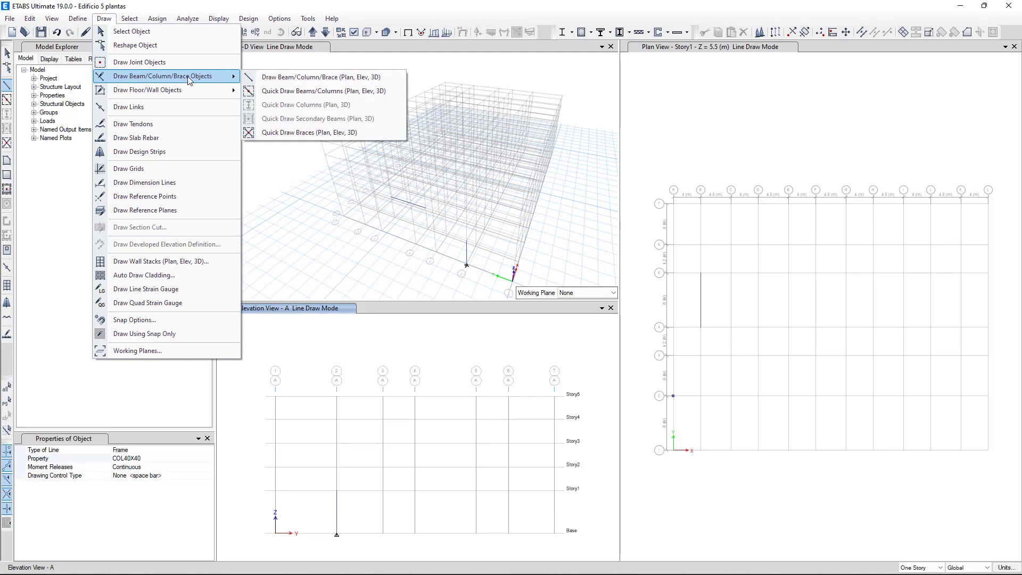
pyautogui.click(303, 92)
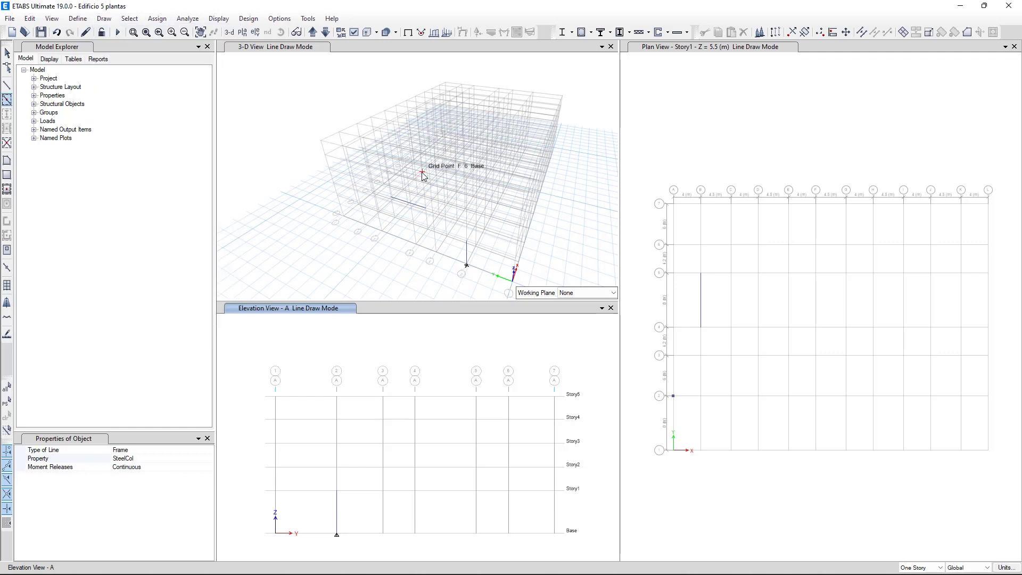
pyautogui.click(210, 460)
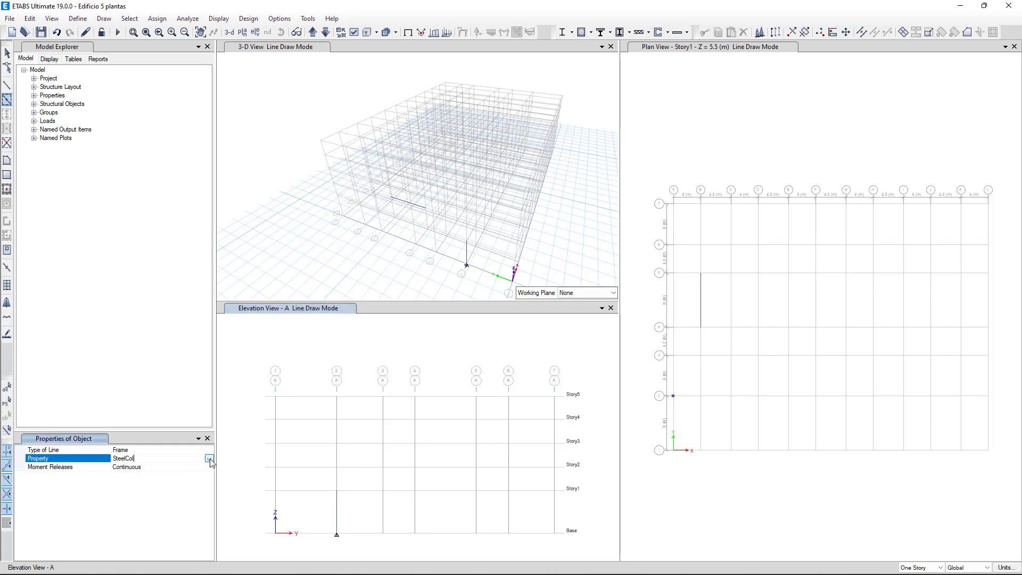
pyautogui.click(210, 460)
pyautogui.scroll(-2, 162, 493)
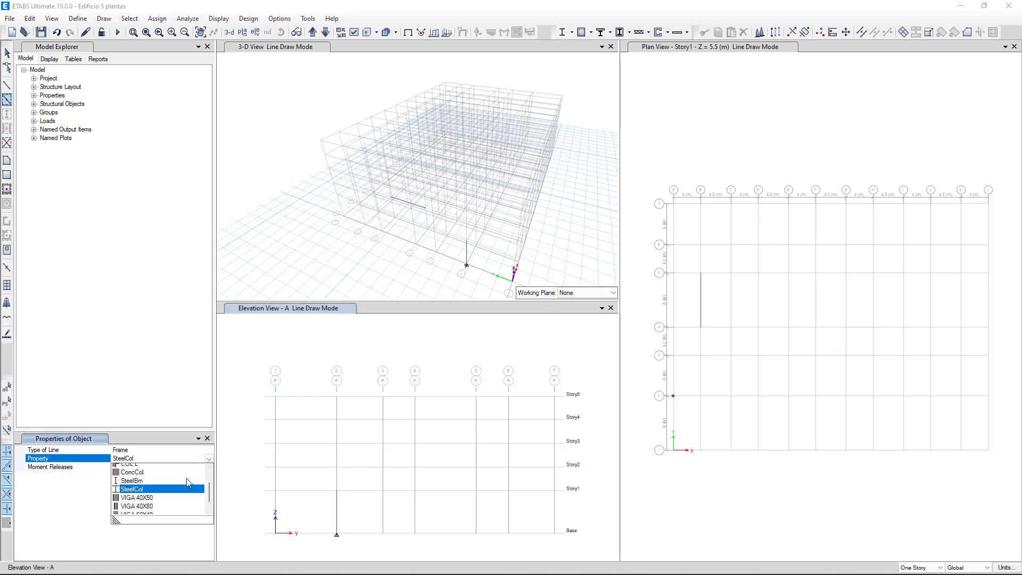
pyautogui.click(146, 485)
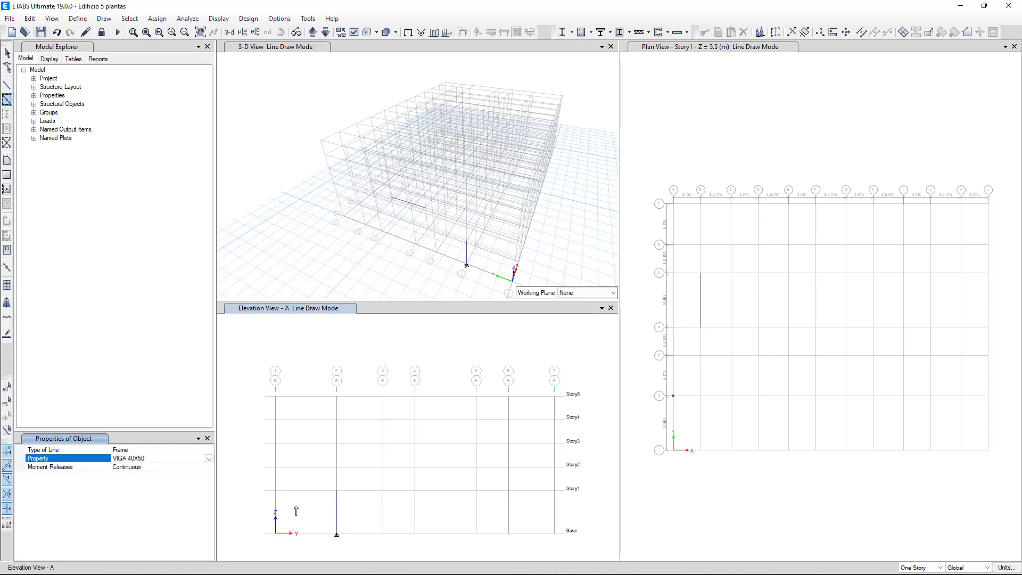
pyautogui.moveTo(666, 191)
pyautogui.mouseDown()
pyautogui.moveTo(763, 309)
pyautogui.moveTo(937, 442)
pyautogui.moveTo(988, 466)
pyautogui.mouseUp()
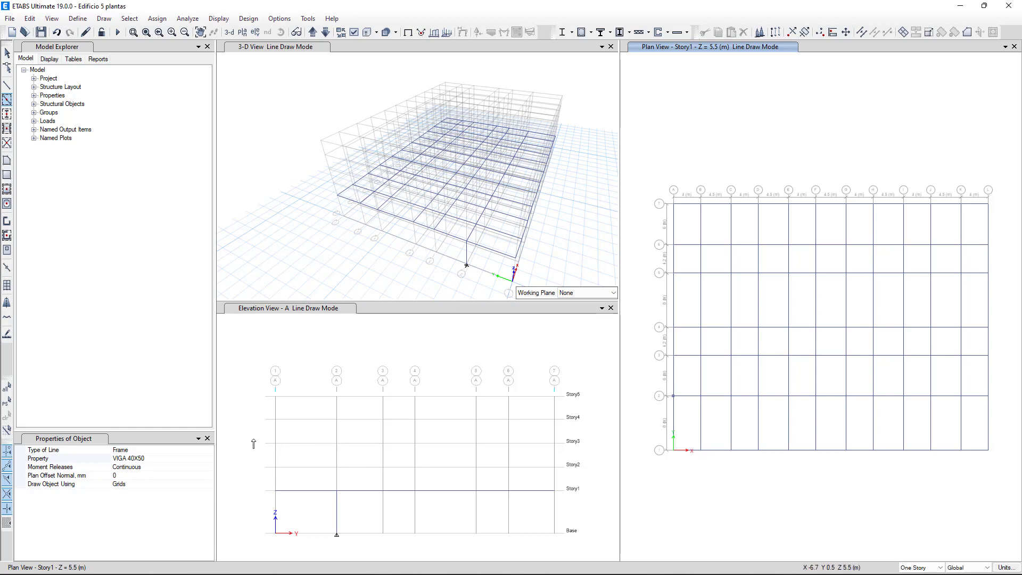
# Quick-draw COL40X40 frame members between Story1 and Story3 in elevation view A, and with a window around the building grid in the 3-D view
pyautogui.click(210, 460)
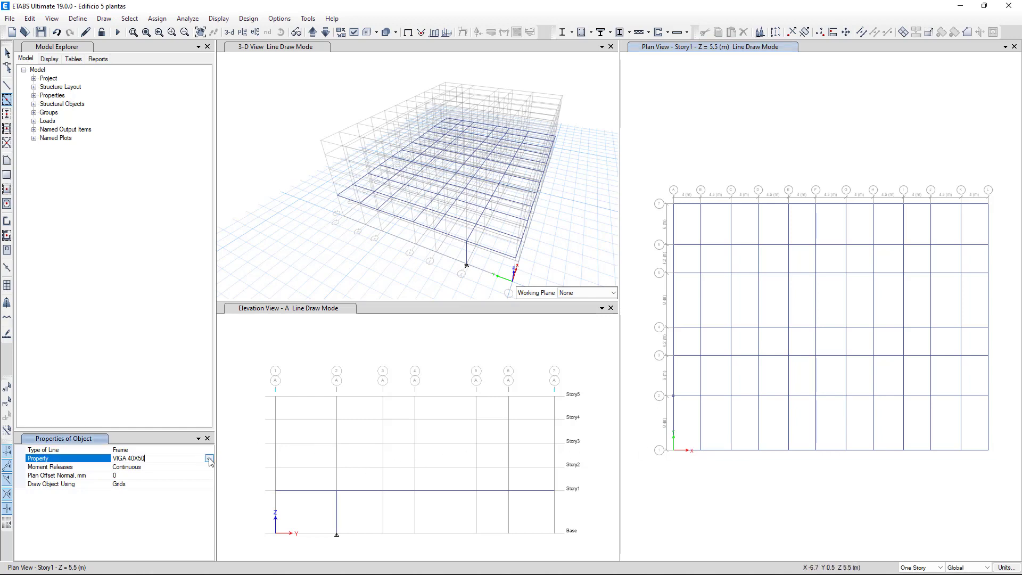
pyautogui.click(210, 458)
pyautogui.scroll(1, 153, 470)
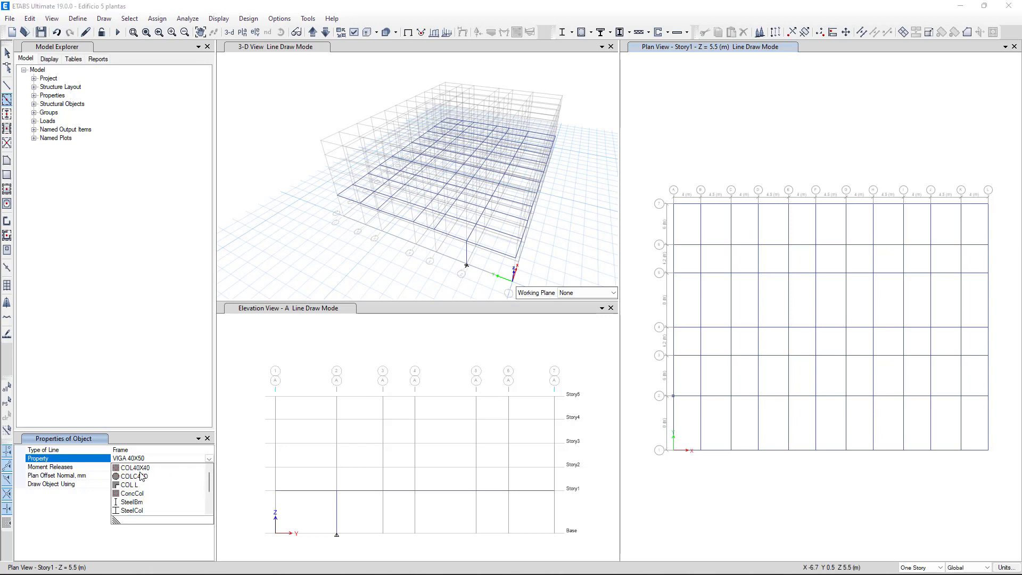
pyautogui.click(142, 468)
pyautogui.moveTo(262, 432)
pyautogui.mouseDown()
pyautogui.moveTo(373, 482)
pyautogui.moveTo(573, 511)
pyautogui.moveTo(563, 502)
pyautogui.mouseUp()
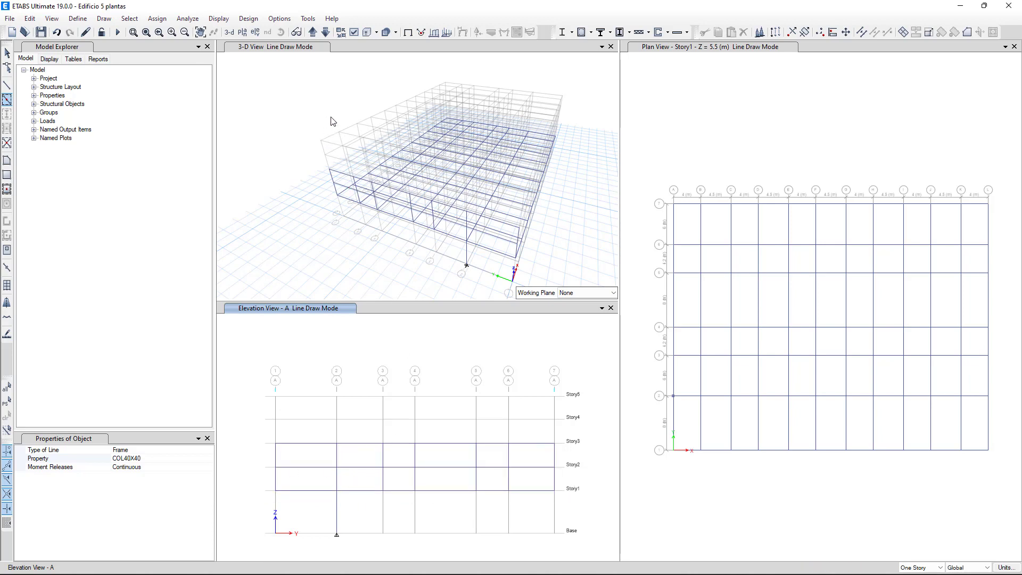
pyautogui.moveTo(320, 103)
pyautogui.mouseDown()
pyautogui.moveTo(342, 125)
pyautogui.moveTo(548, 224)
pyautogui.moveTo(567, 266)
pyautogui.mouseUp()
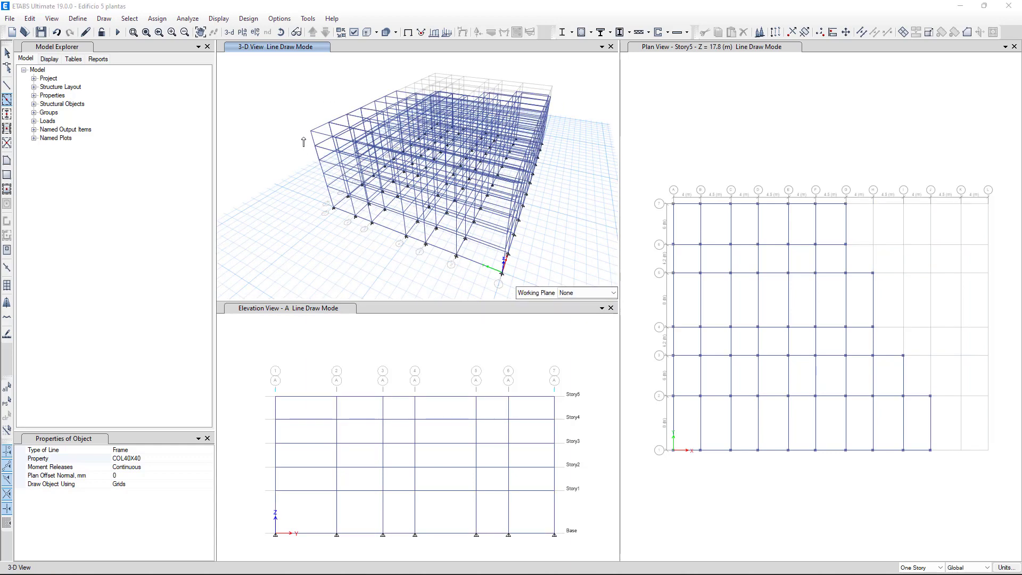
pyautogui.press('Escape')
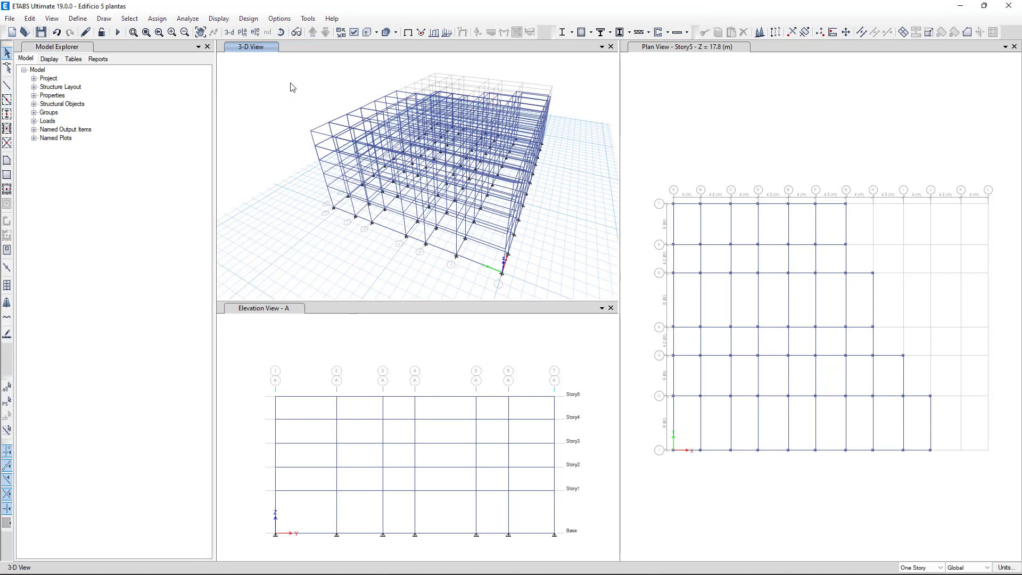
# Delete every member in the model and quick-draw COL40X40 columns at all grid intersections of the Story5 plan view with one window
pyautogui.moveTo(293, 81); pyautogui.dragTo(573, 289)
pyautogui.press('Delete')
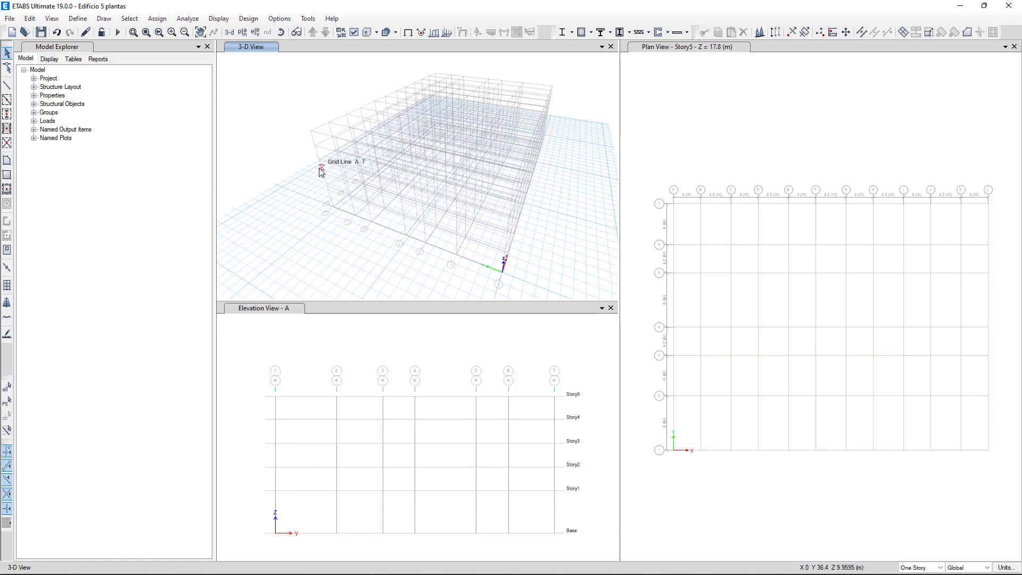
pyautogui.click(111, 20)
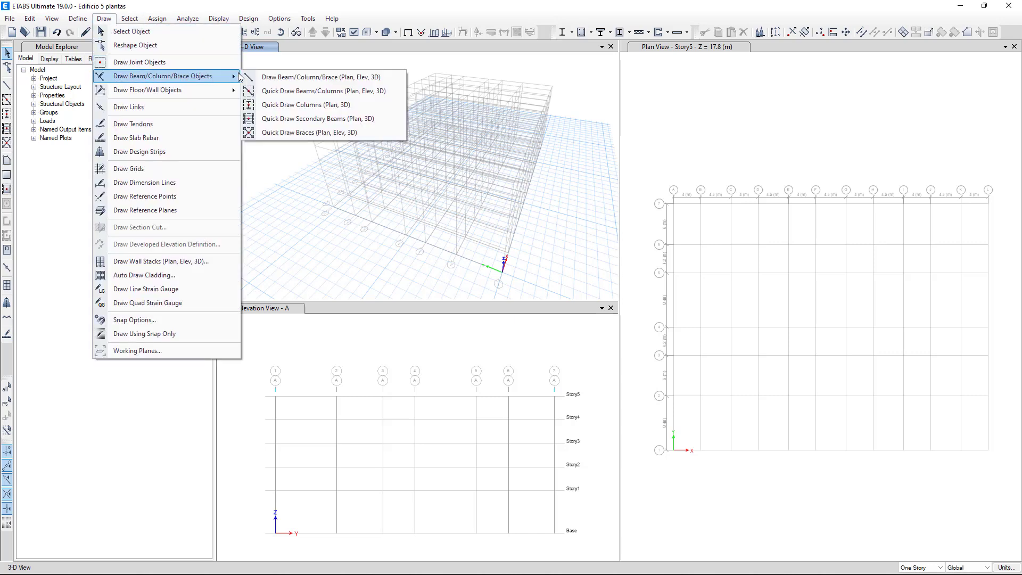
pyautogui.click(344, 106)
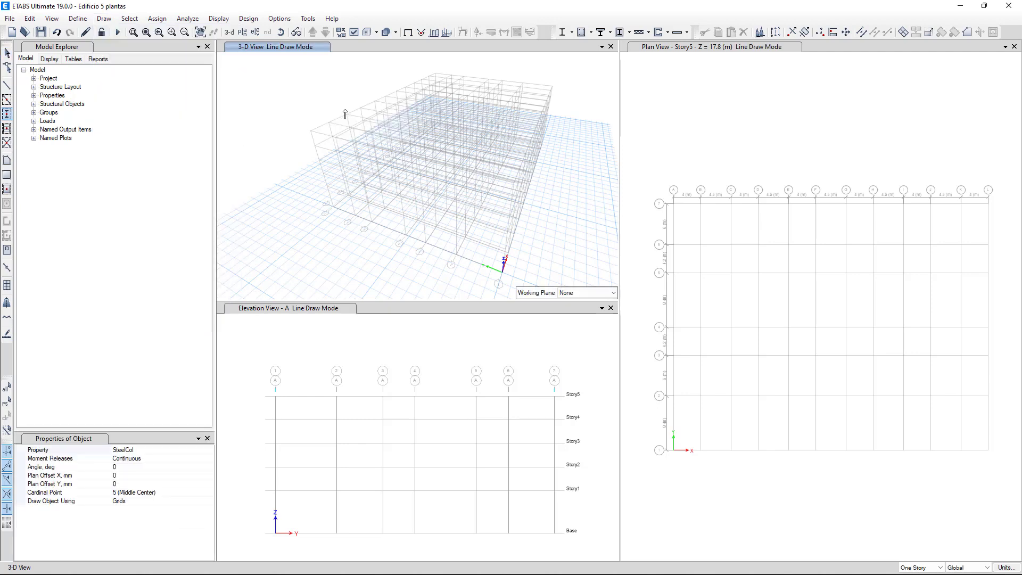
pyautogui.click(209, 449)
pyautogui.click(209, 449)
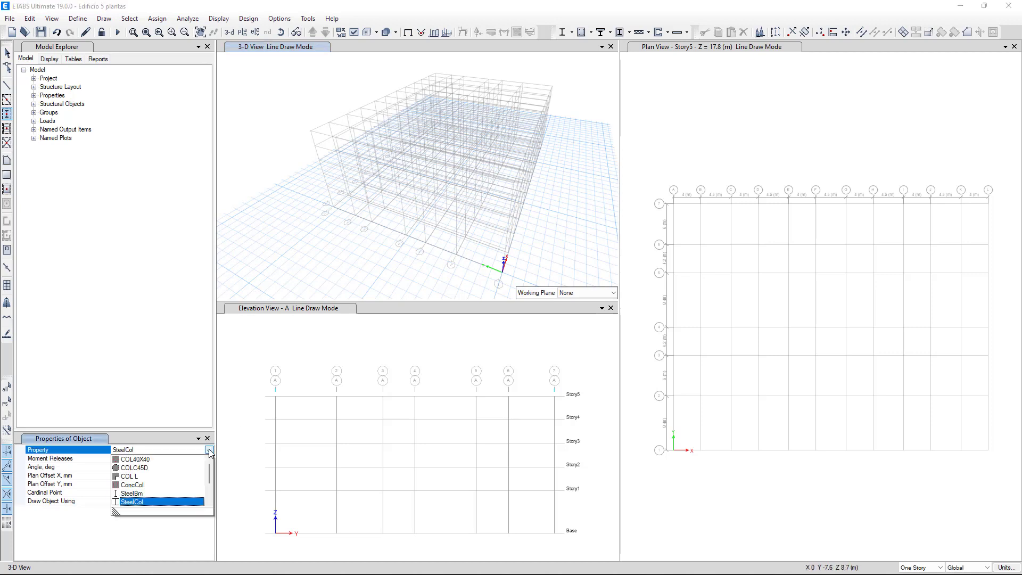
pyautogui.click(136, 459)
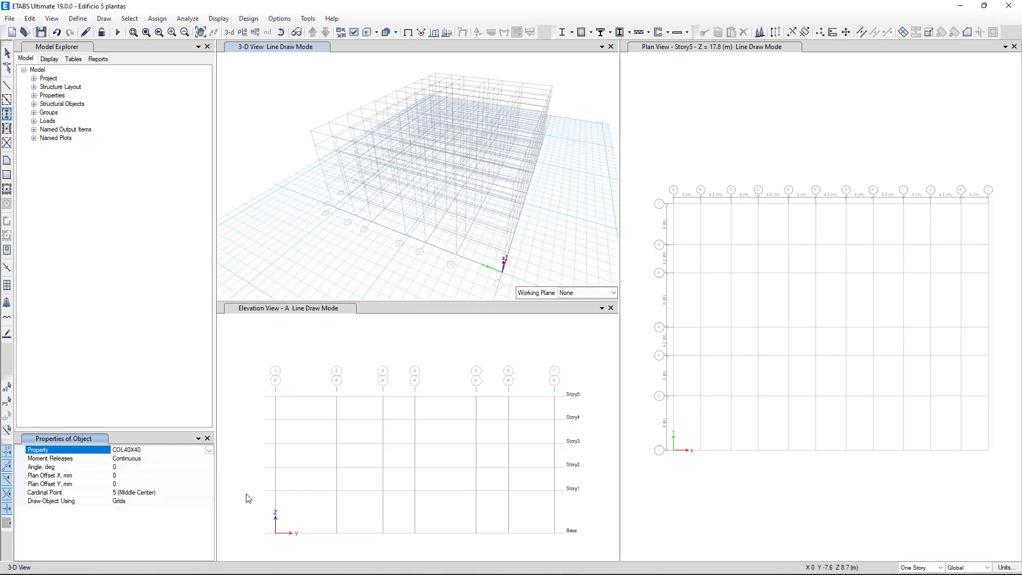
pyautogui.moveTo(658, 182)
pyautogui.mouseDown()
pyautogui.moveTo(774, 304)
pyautogui.moveTo(982, 464)
pyautogui.moveTo(1004, 468)
pyautogui.mouseUp()
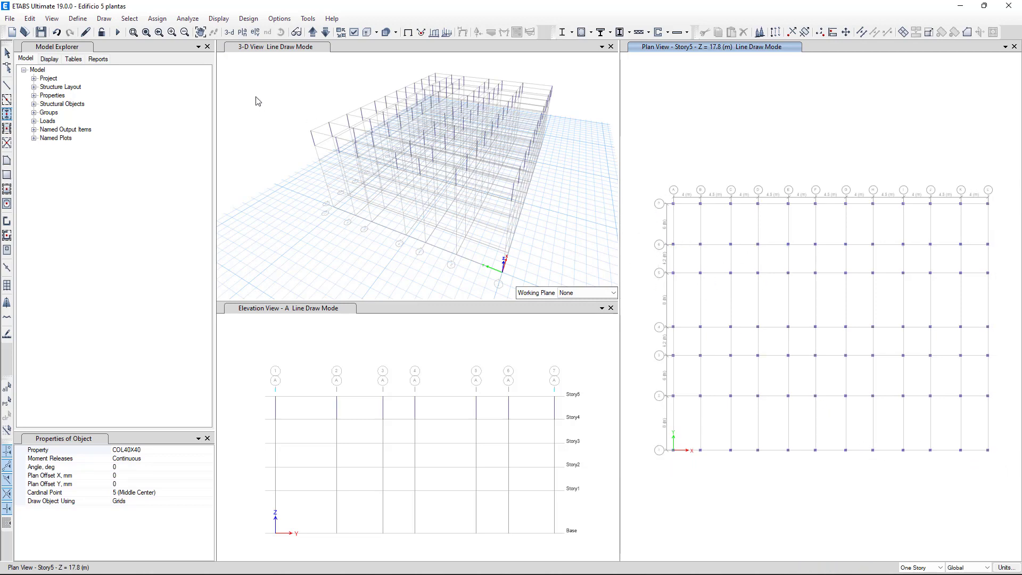
pyautogui.press('Escape')
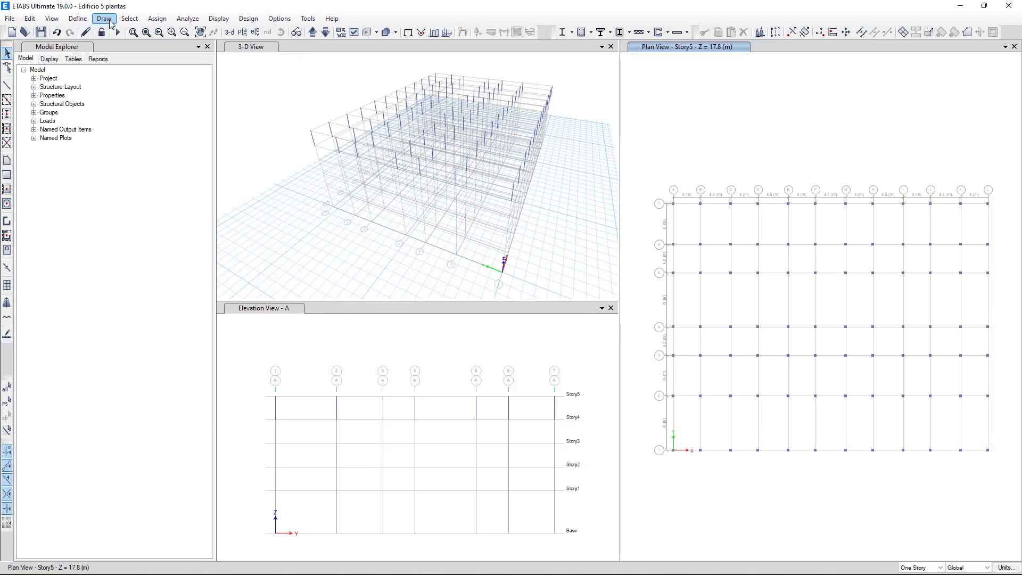
# Start Quick Draw Secondary Beams and review its spacing, number of beams and orientation properties
pyautogui.click(110, 21)
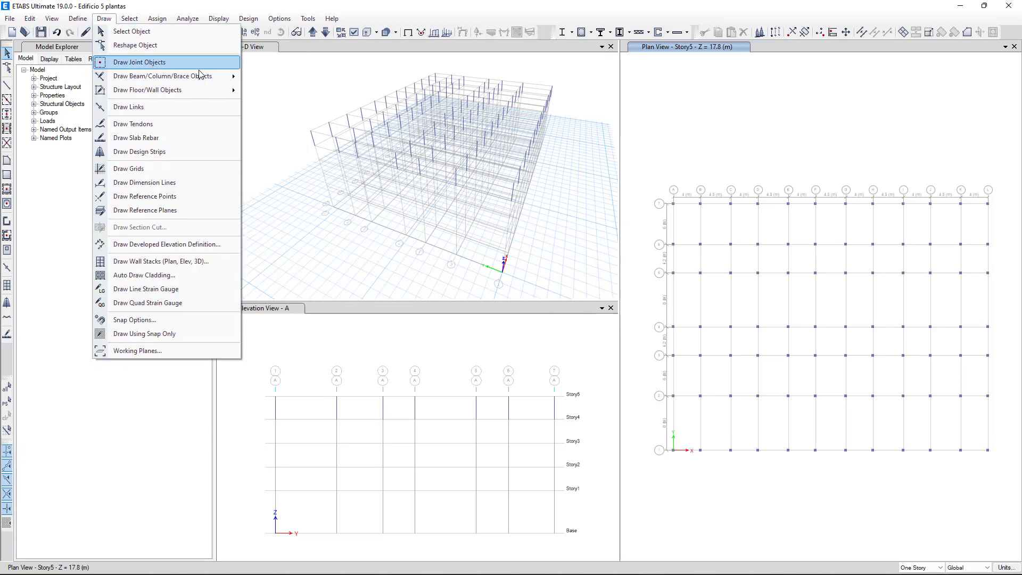
pyautogui.moveTo(229, 78)
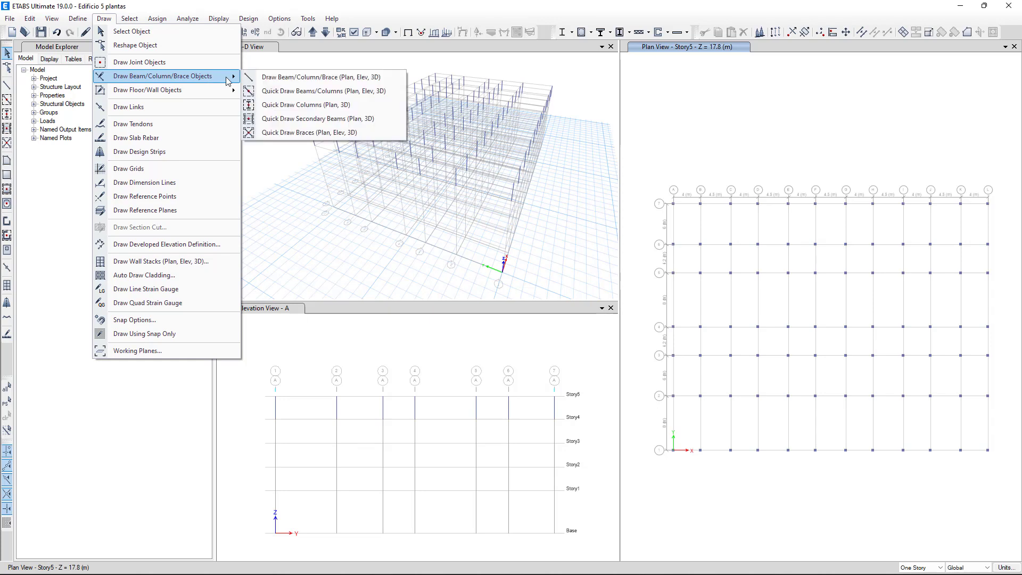
pyautogui.click(313, 126)
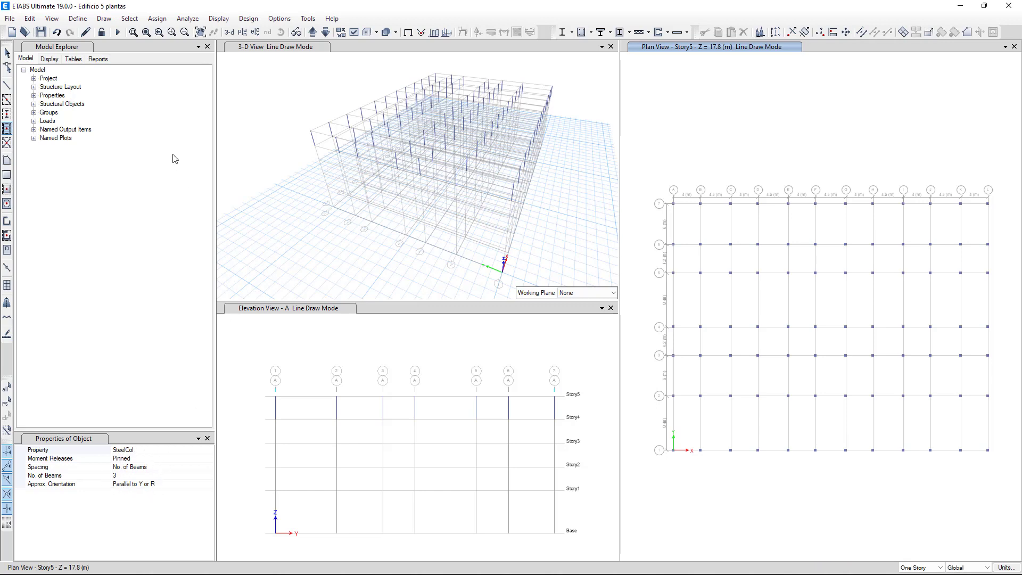
# Start Quick Draw Braces and review the available bracing types without drawing any brace
pyautogui.click(102, 20)
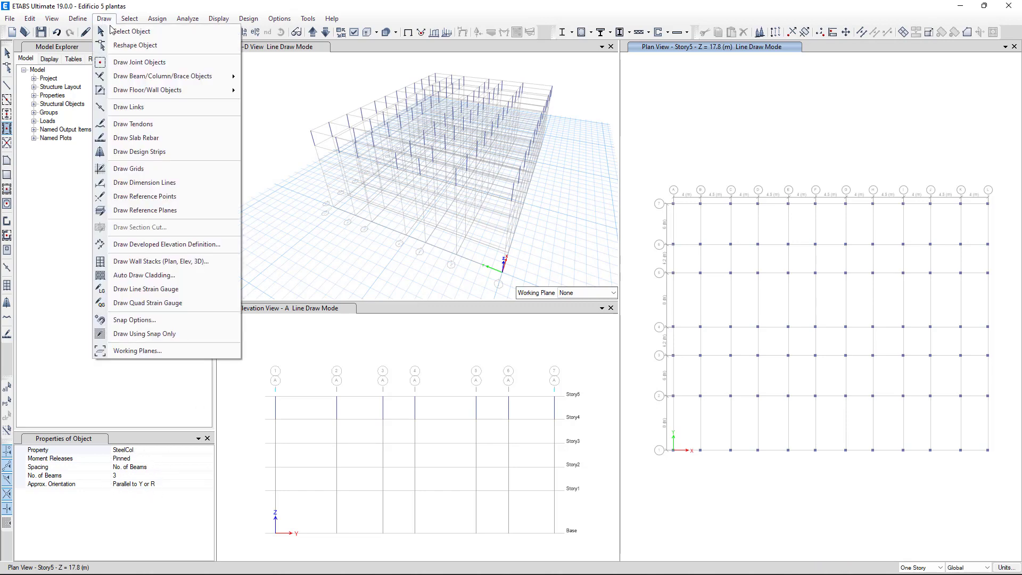
pyautogui.moveTo(151, 77)
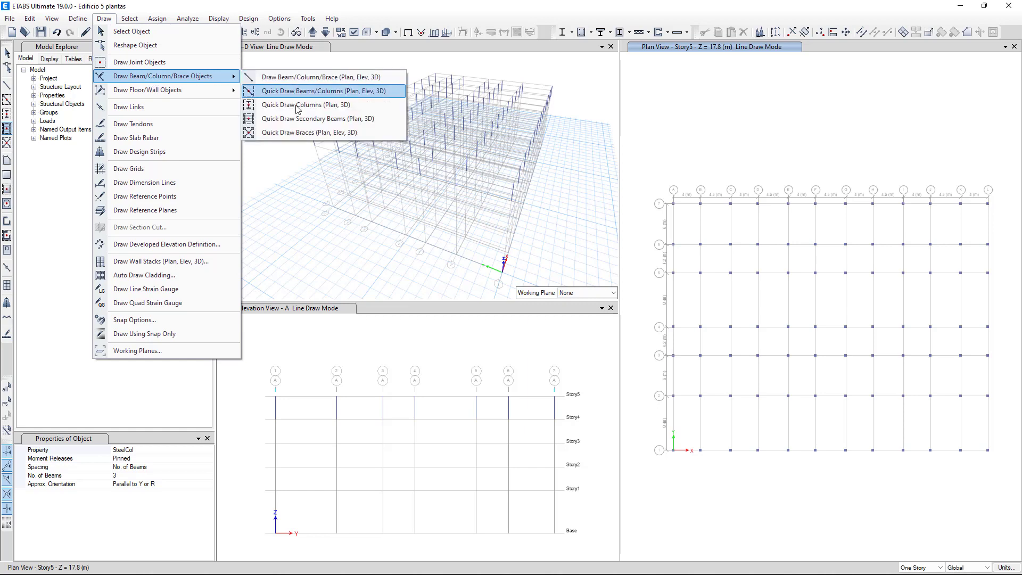
pyautogui.click(306, 133)
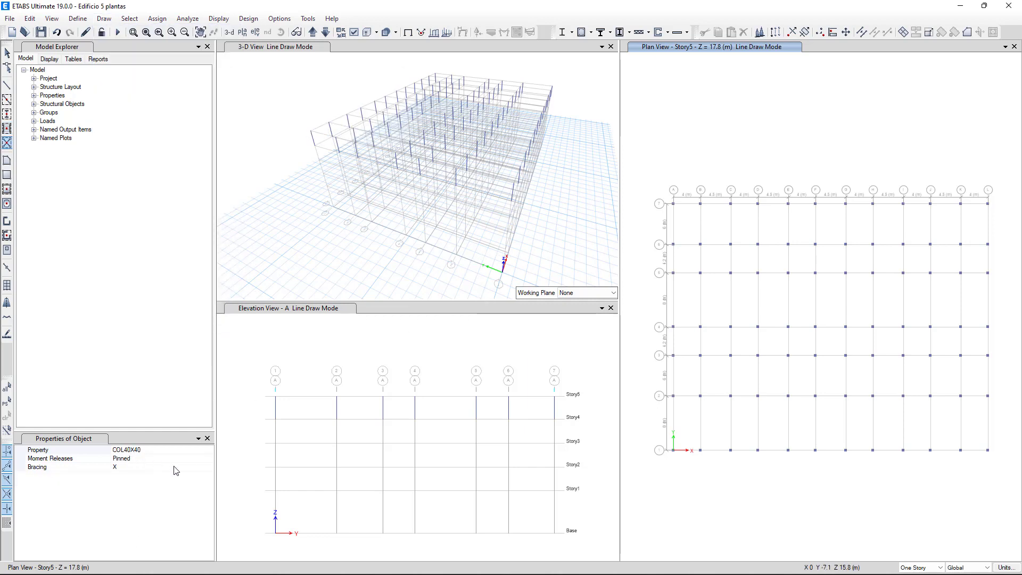
pyautogui.click(207, 468)
pyautogui.click(209, 468)
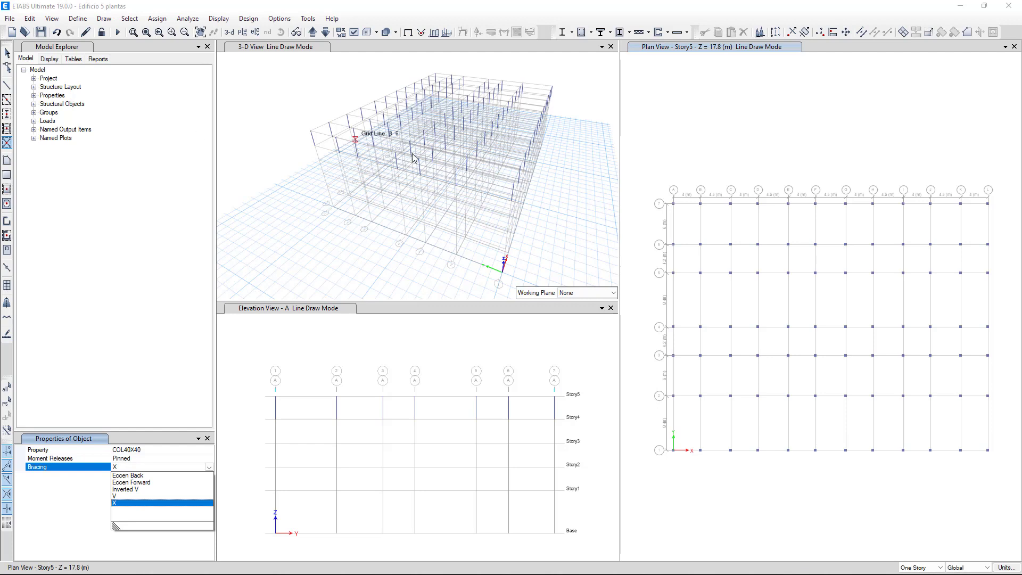
pyautogui.click(466, 166)
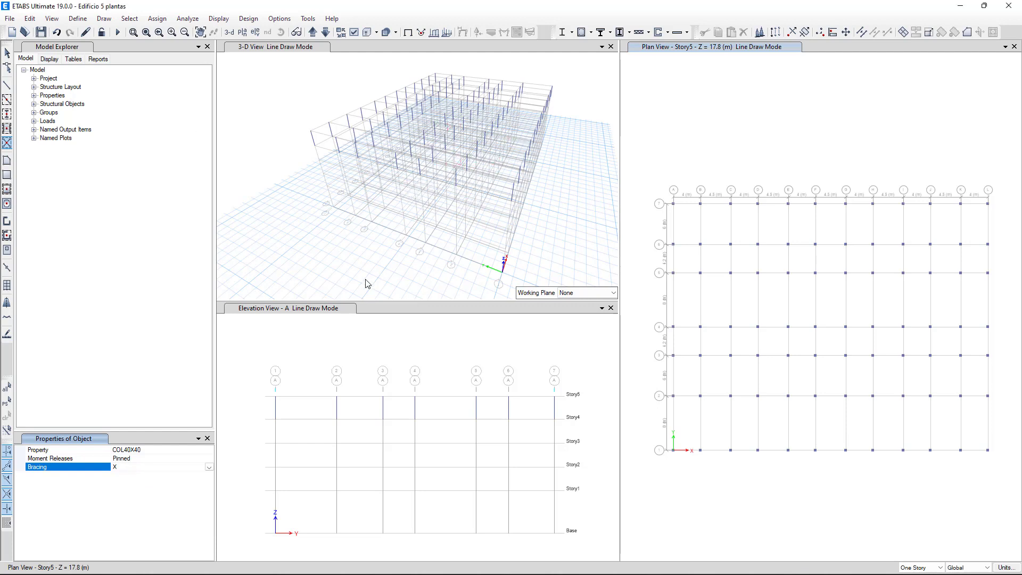
pyautogui.click(207, 438)
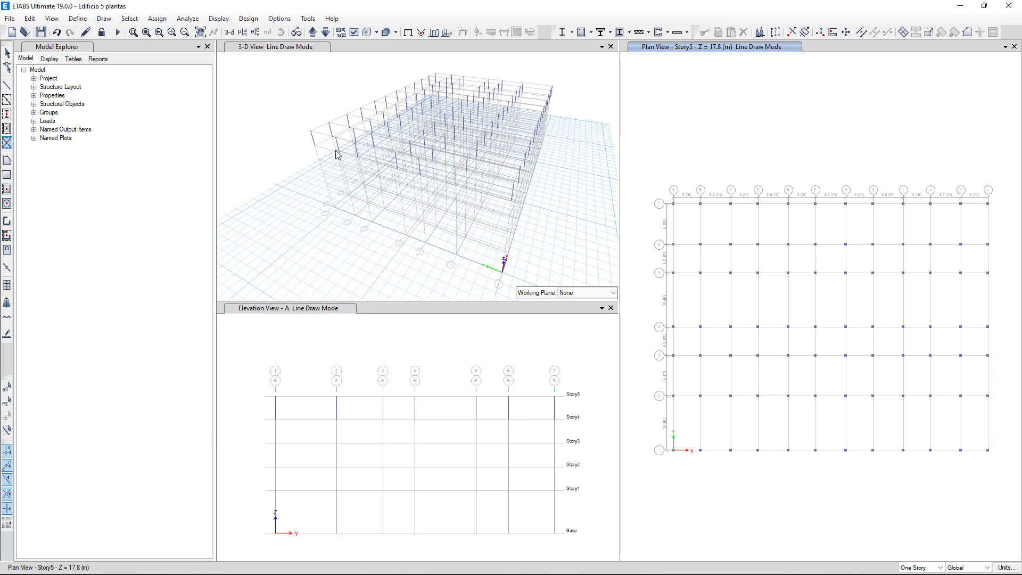
pyautogui.press('Escape')
# Select all the Story5 columns with a window in the 3-D view and delete them
pyautogui.moveTo(300, 70); pyautogui.dragTo(272, 136, button='middle')
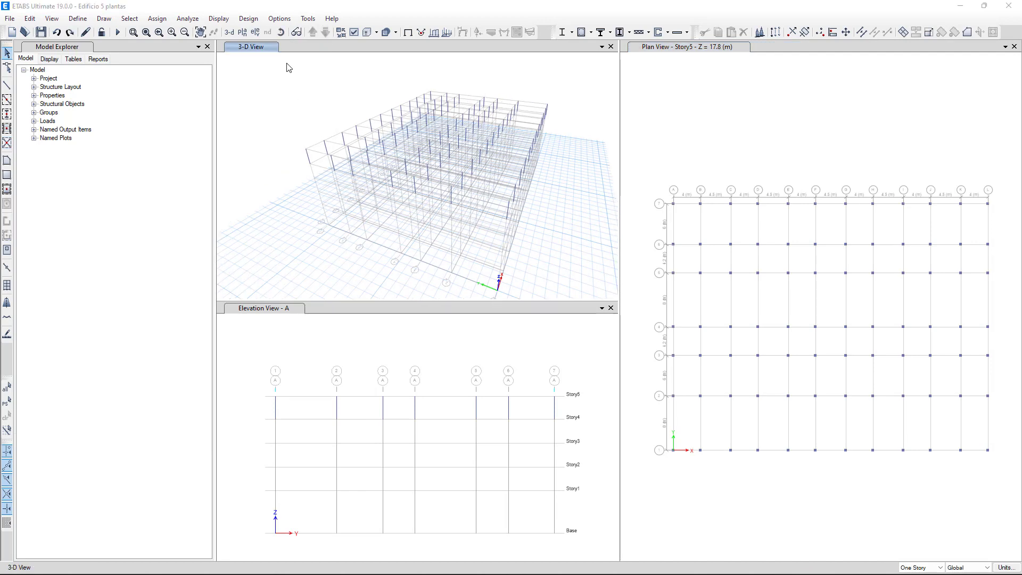
pyautogui.moveTo(285, 58); pyautogui.dragTo(570, 244)
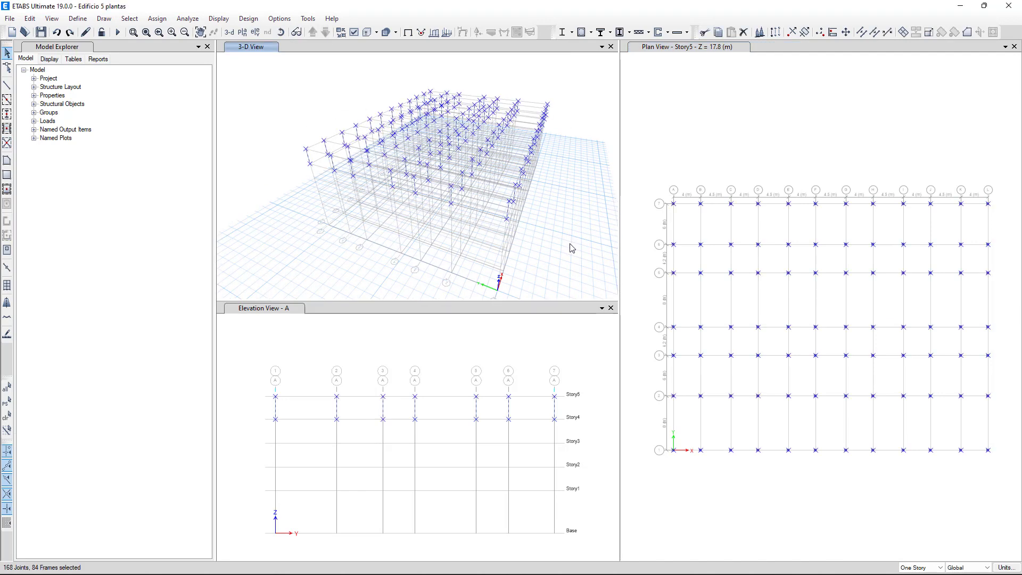
pyautogui.press('Delete')
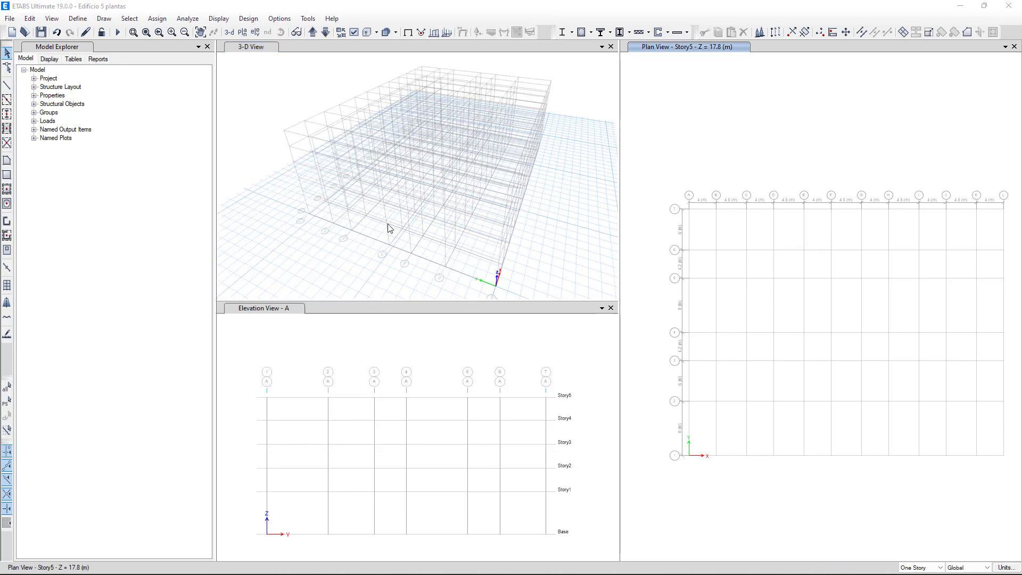
pyautogui.click(38, 21)
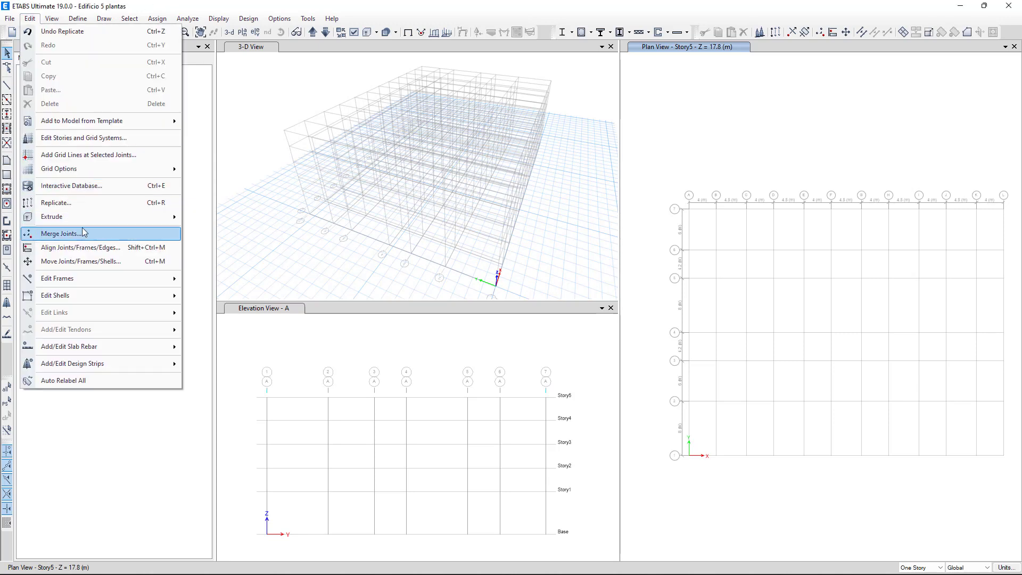
pyautogui.moveTo(83, 220)
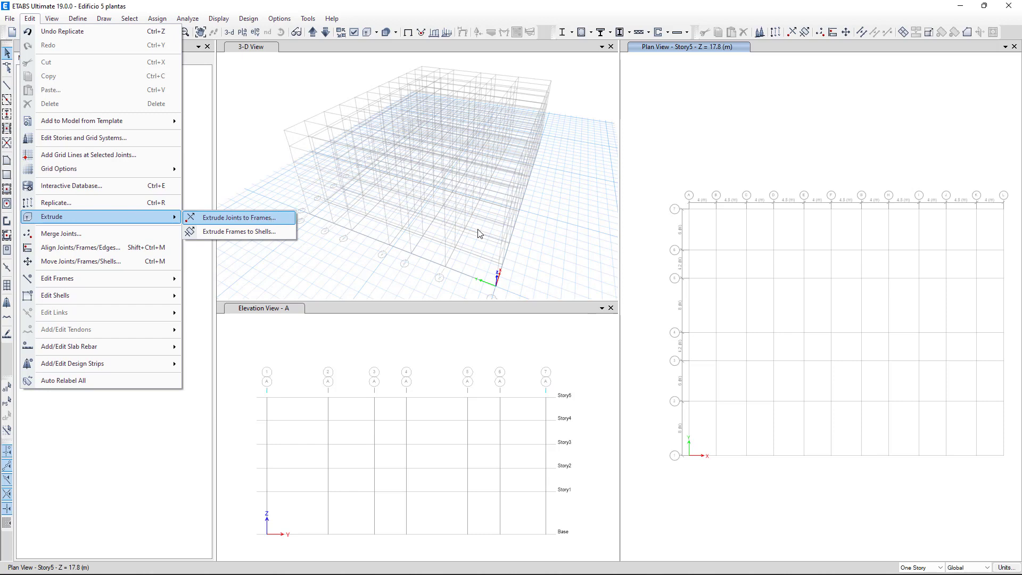
pyautogui.click(705, 257)
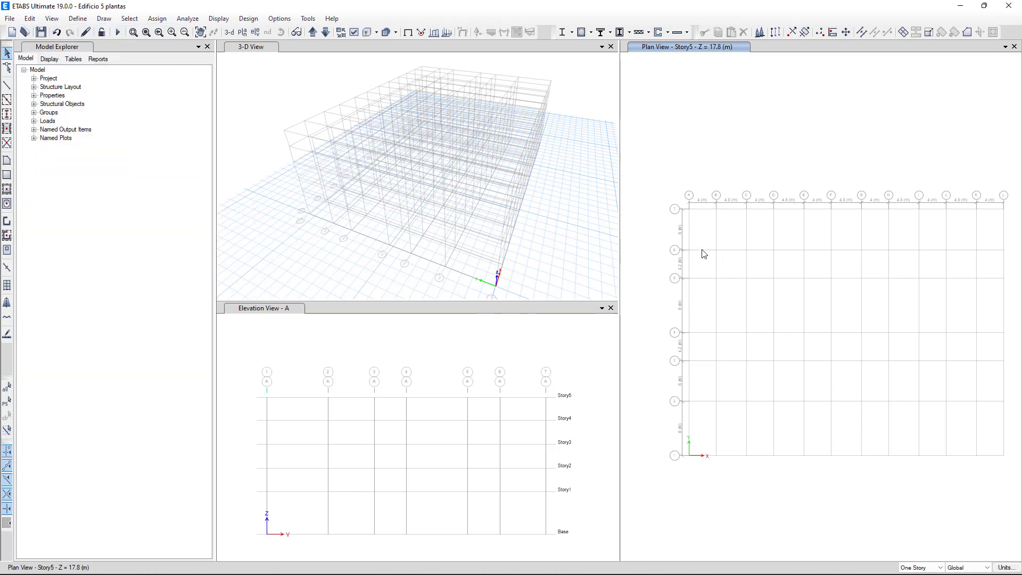
# Draw a joint object at grid point B-5 in the Story5 plan view
pyautogui.click(105, 19)
pyautogui.click(143, 63)
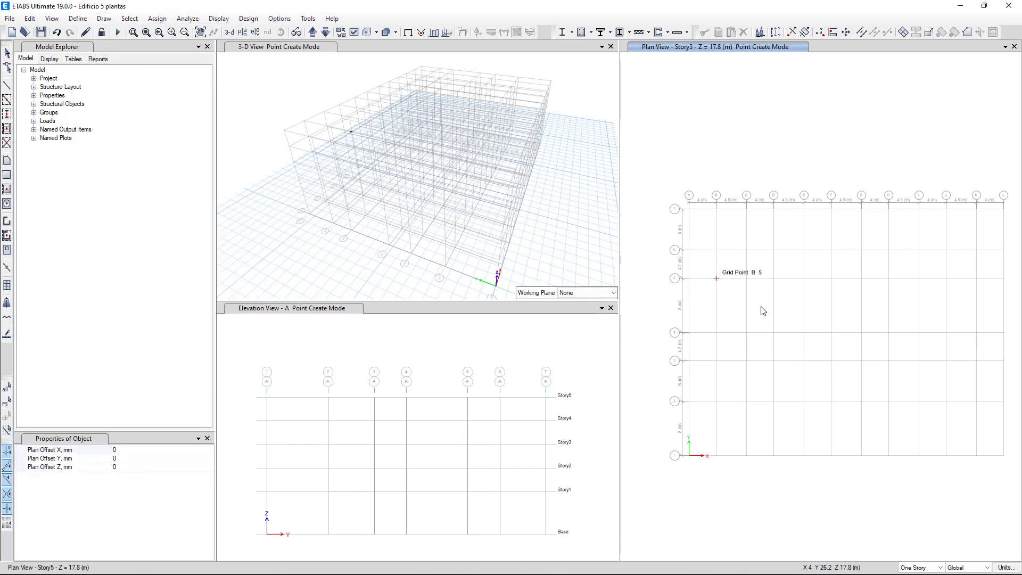
pyautogui.press('Escape')
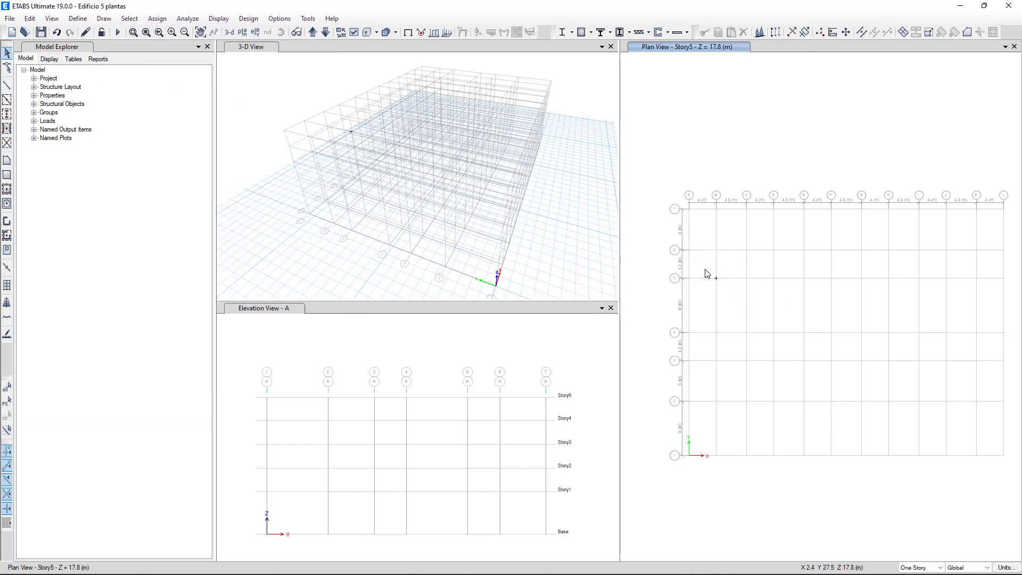
# Extrude the joint at B-5 linearly into frames with dx 0, dy 3 m, dz 0 and number 2
pyautogui.moveTo(708, 271); pyautogui.dragTo(739, 301)
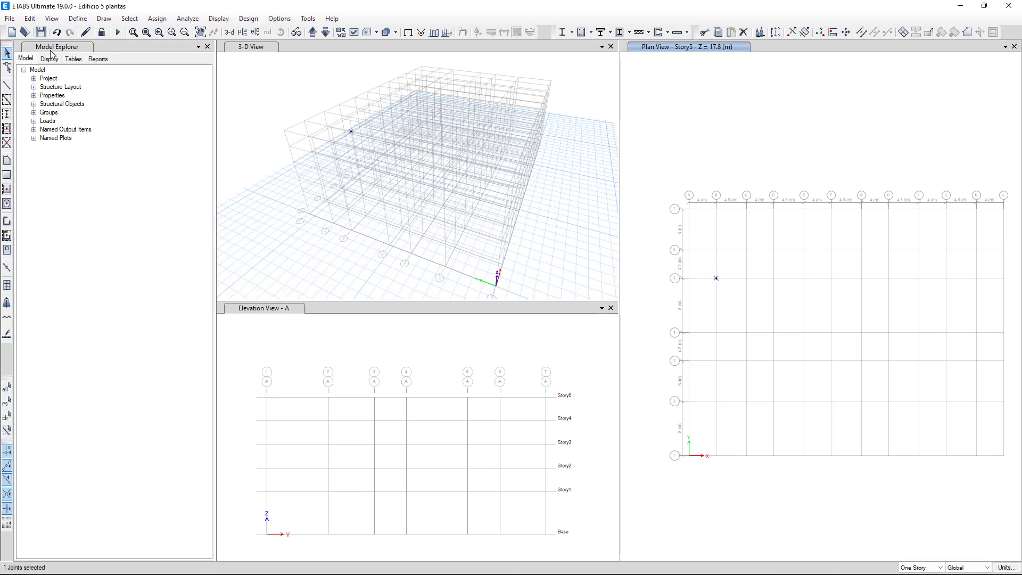
pyautogui.click(36, 22)
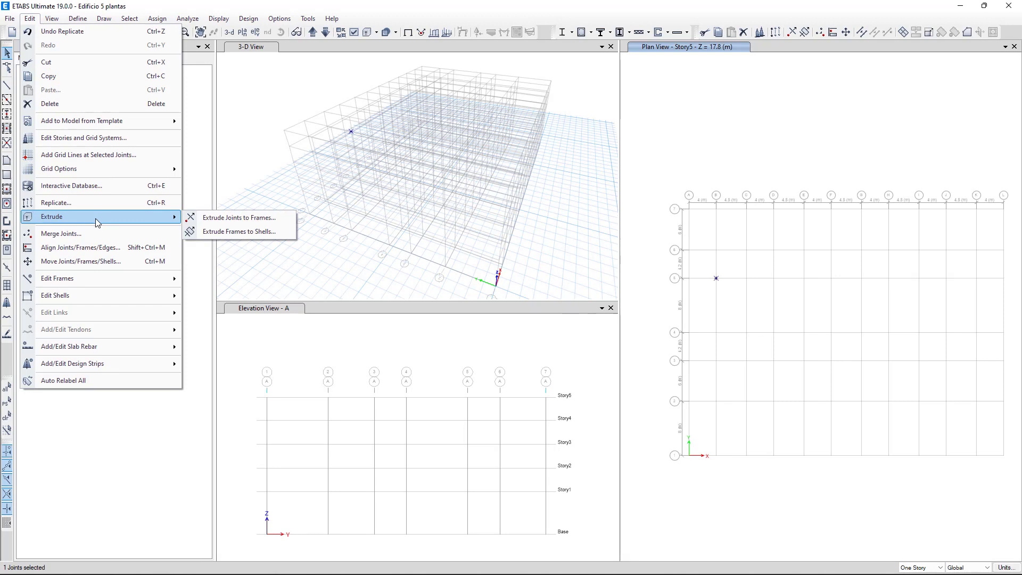
pyautogui.click(237, 218)
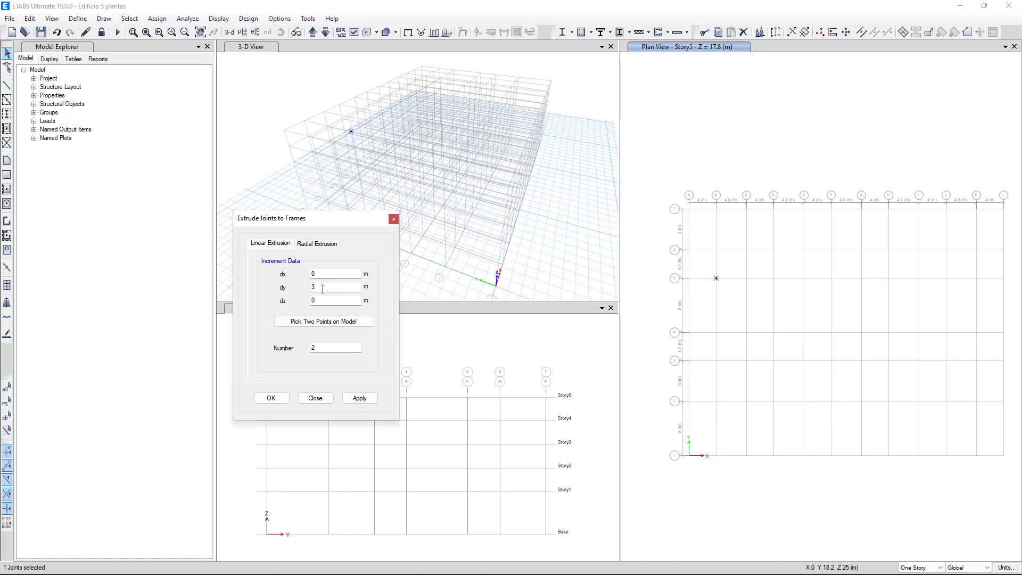
pyautogui.click(360, 399)
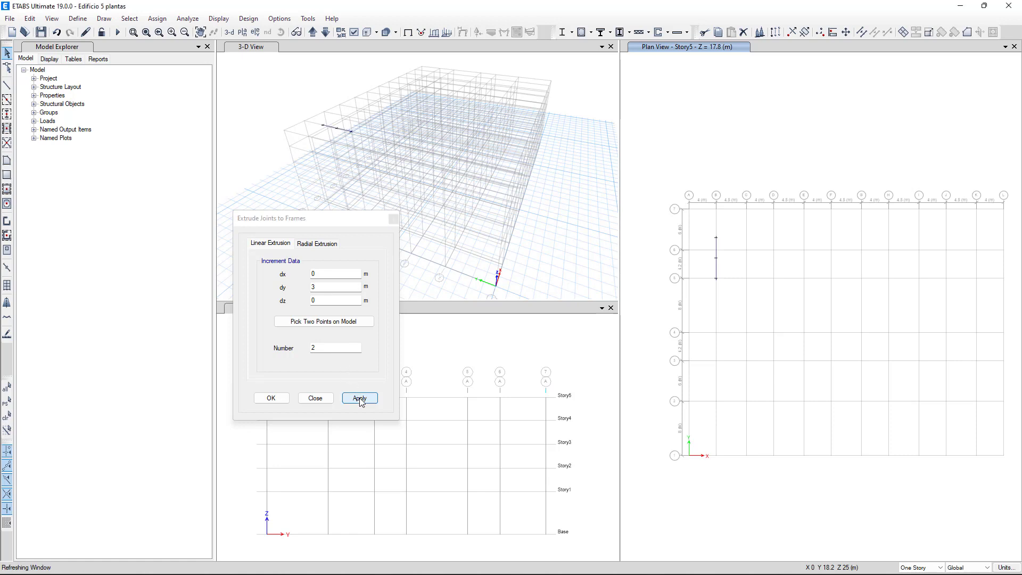
pyautogui.click(393, 219)
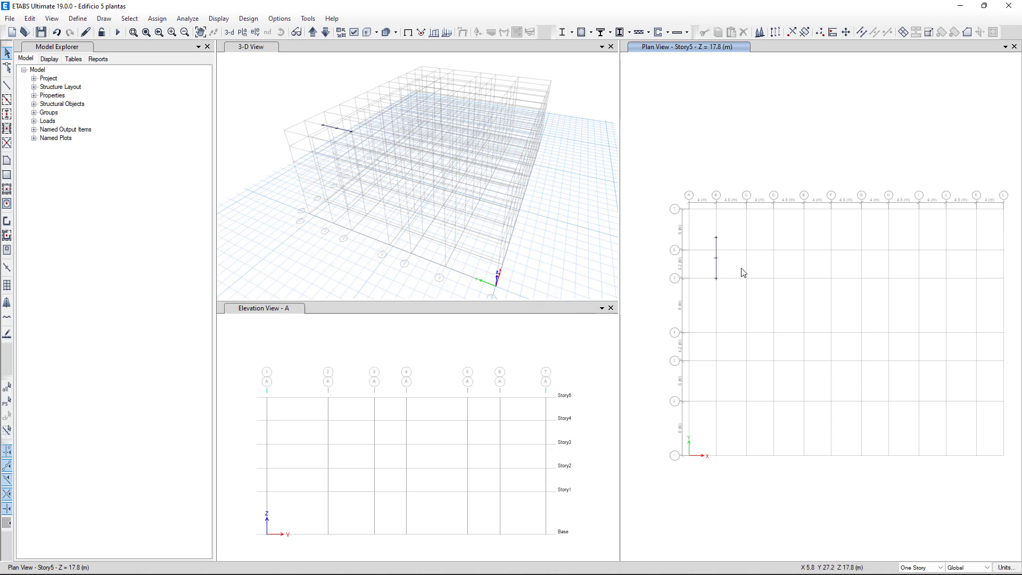
# Replicate the extruded frames and their joints linearly with dx 3 m, dy 1 m and number 2
pyautogui.moveTo(703, 229); pyautogui.dragTo(739, 303)
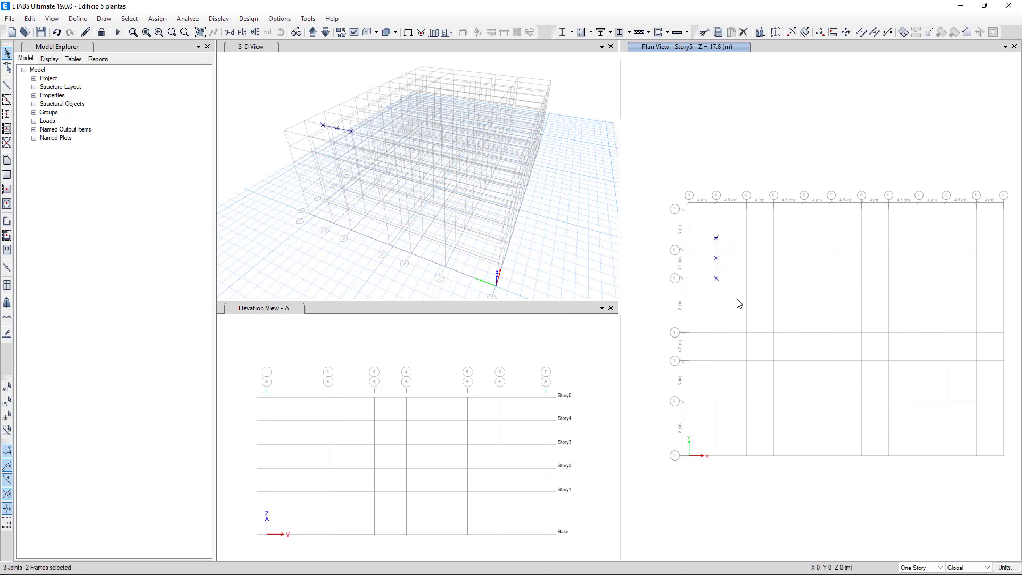
pyautogui.click(34, 22)
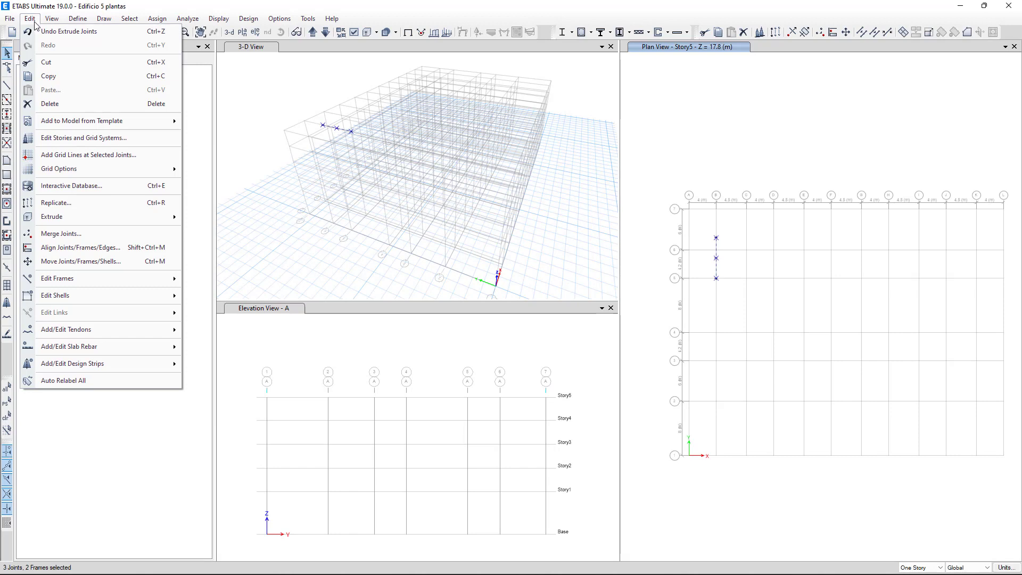
pyautogui.click(84, 202)
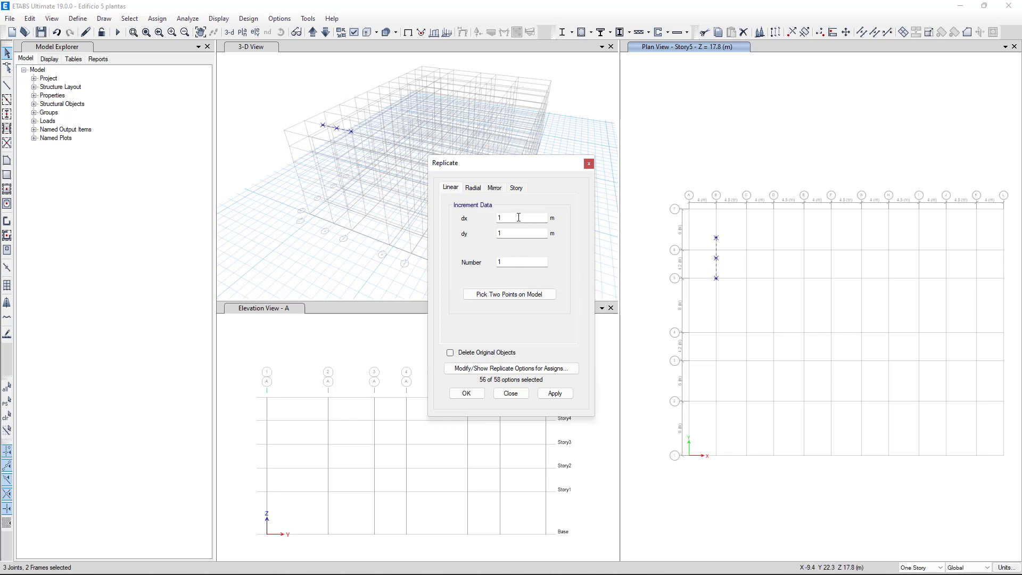
pyautogui.moveTo(520, 217); pyautogui.dragTo(490, 223)
pyautogui.write('3')
pyautogui.moveTo(518, 264); pyautogui.dragTo(485, 264)
pyautogui.click(474, 189)
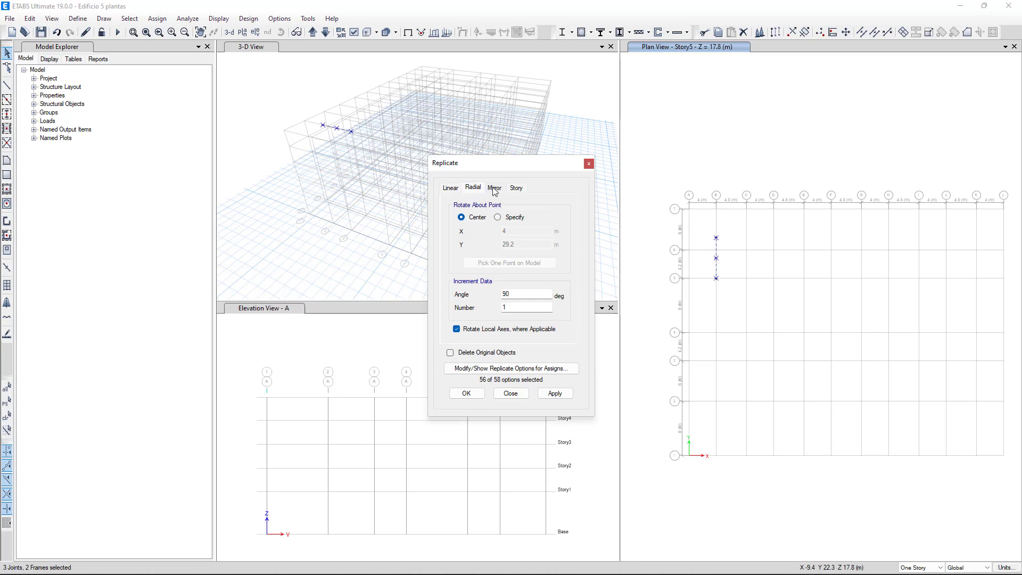
pyautogui.click(495, 189)
pyautogui.click(517, 189)
pyautogui.click(473, 189)
pyautogui.click(450, 189)
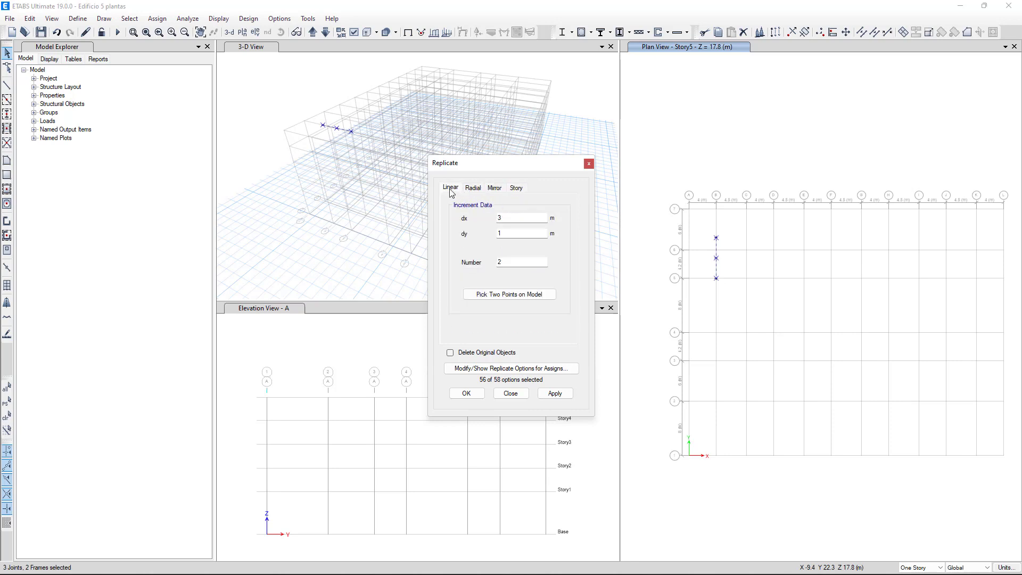
pyautogui.click(556, 394)
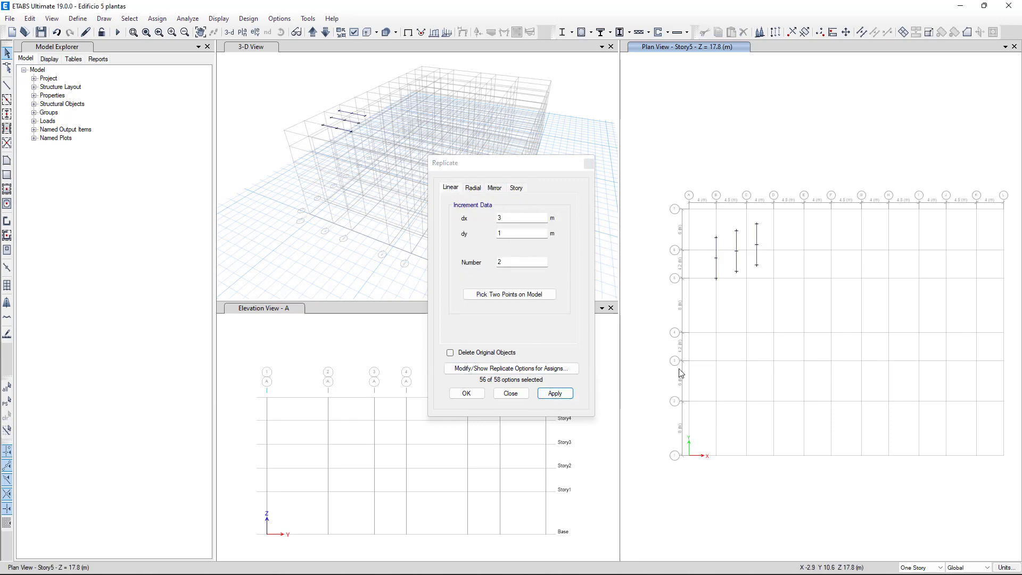
# Delete all the extruded and replicated frames and their joints in the Story5 plan view
pyautogui.click(524, 394)
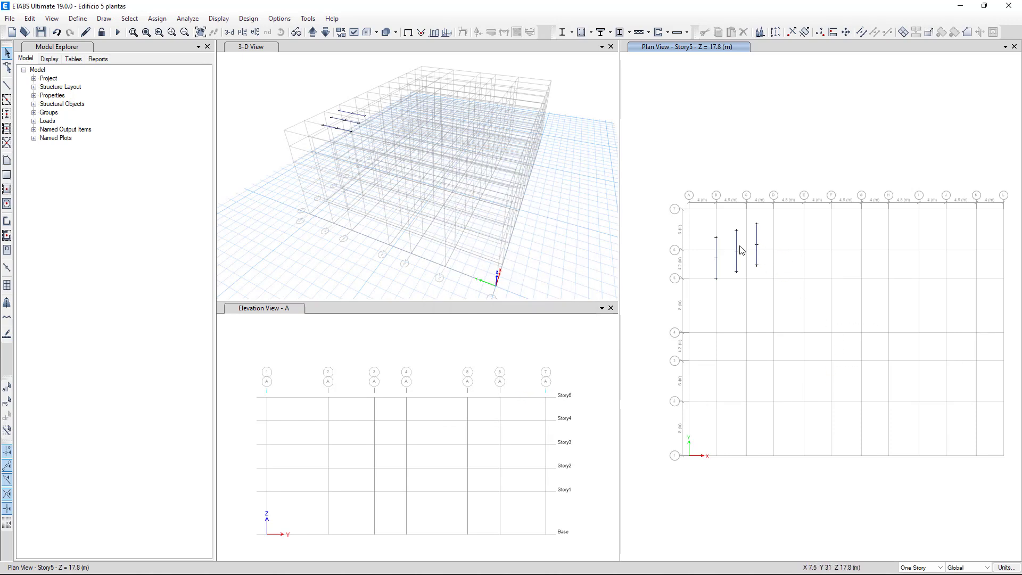
pyautogui.moveTo(693, 207); pyautogui.dragTo(803, 318)
pyautogui.press('Delete')
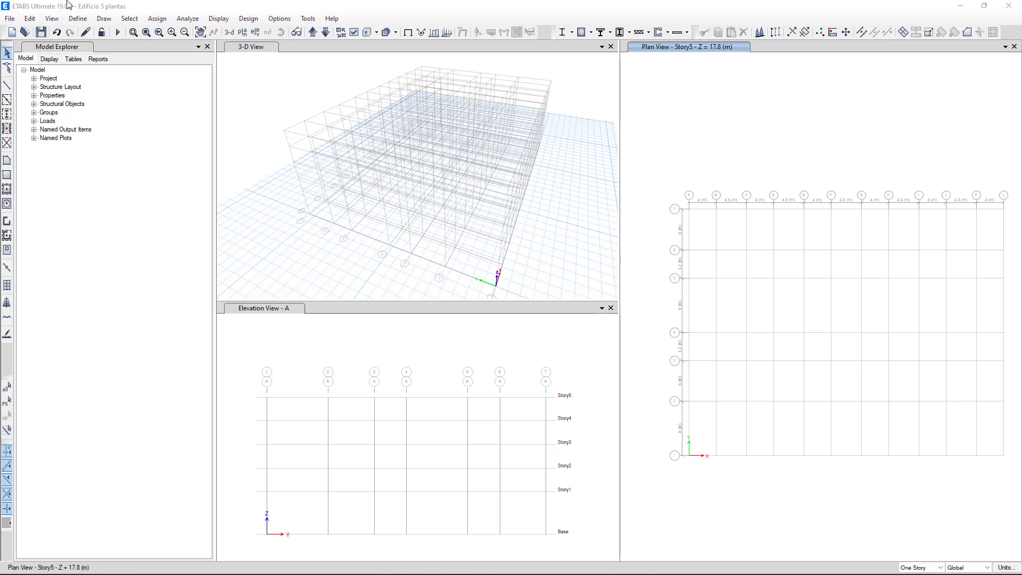
# In the Edificio 5 plantas grid system, rename the Y grids at 0 and 8 m as 7 and 6
pyautogui.click(31, 19)
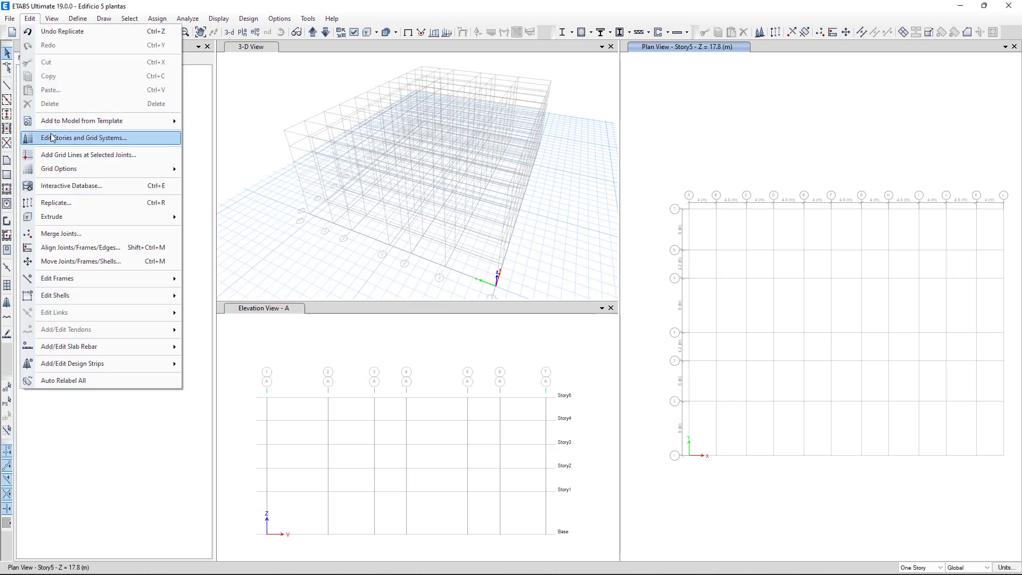
pyautogui.click(113, 142)
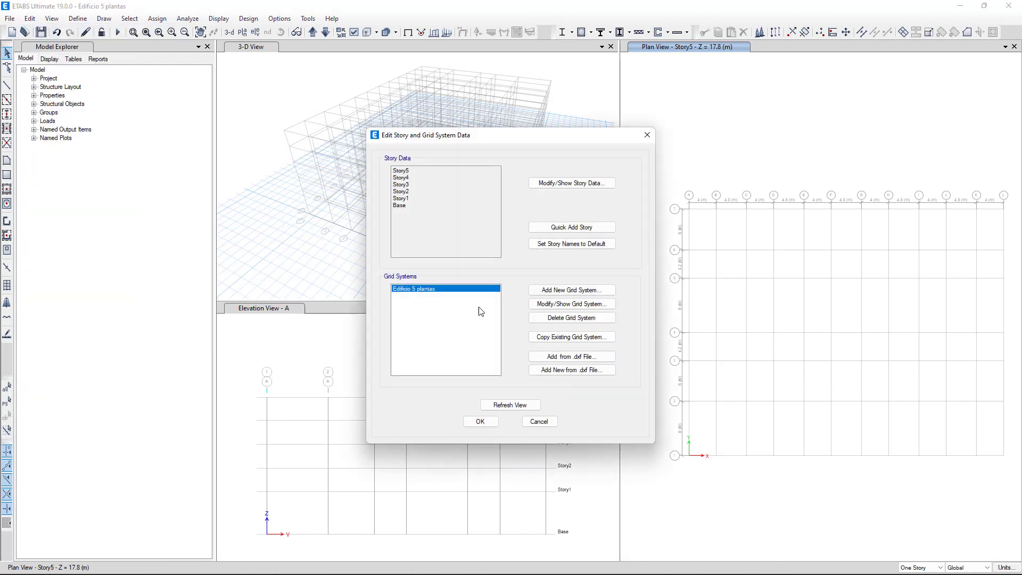
pyautogui.click(548, 306)
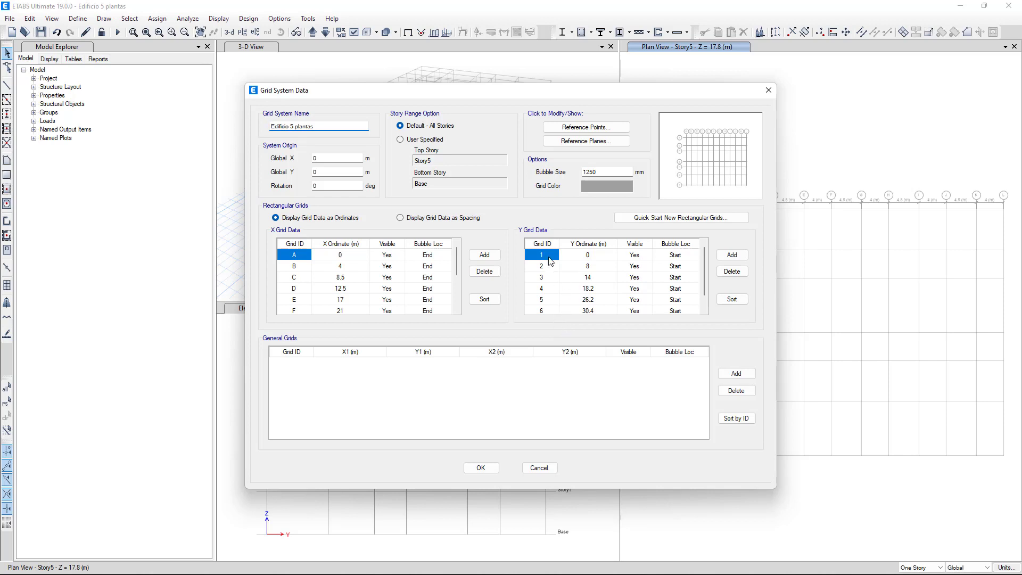
pyautogui.scroll(-1, 550, 266)
pyautogui.scroll(1, 551, 268)
pyautogui.click(548, 256)
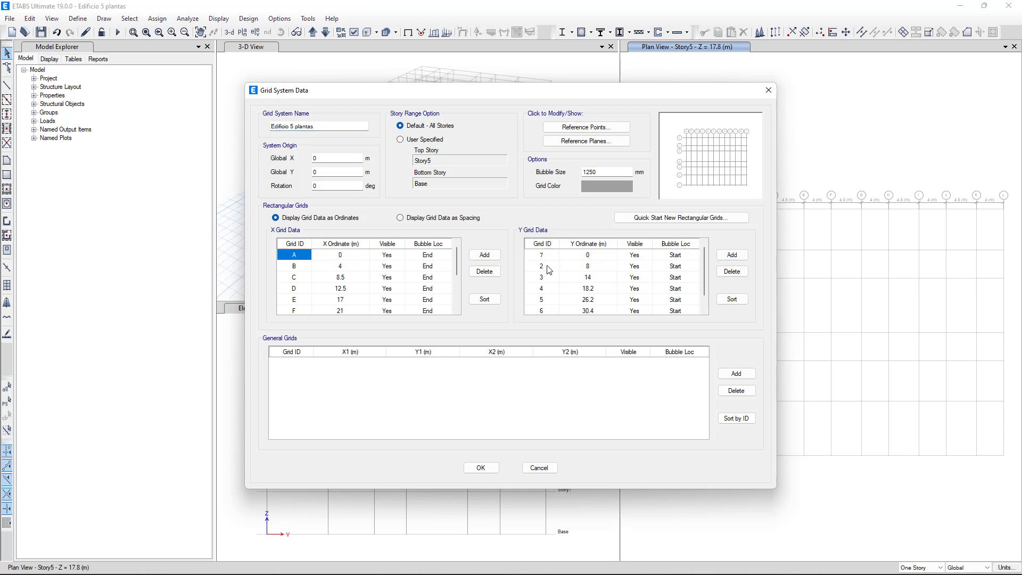
pyautogui.click(547, 266)
pyautogui.write('6')
# Rename the Y grids at 14, 26.2, 30.4 and 36.4 m as 5, 3, 2 and 1 and apply the grid changes
pyautogui.click(546, 277)
pyautogui.write('5')
pyautogui.click(551, 289)
pyautogui.press('Down')
pyautogui.write('3')
pyautogui.click(548, 311)
pyautogui.write('2')
pyautogui.click(551, 302)
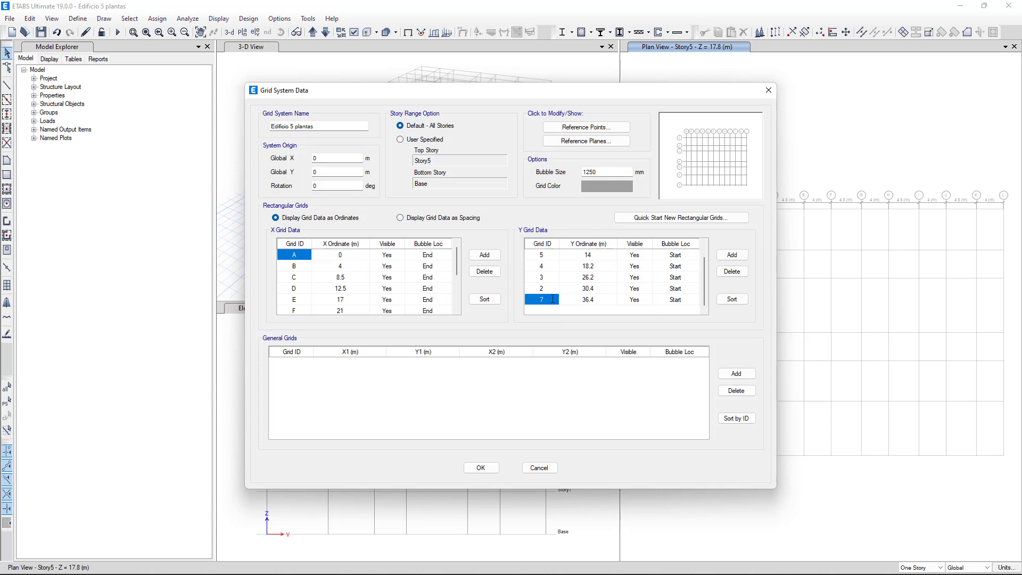
pyautogui.click(480, 468)
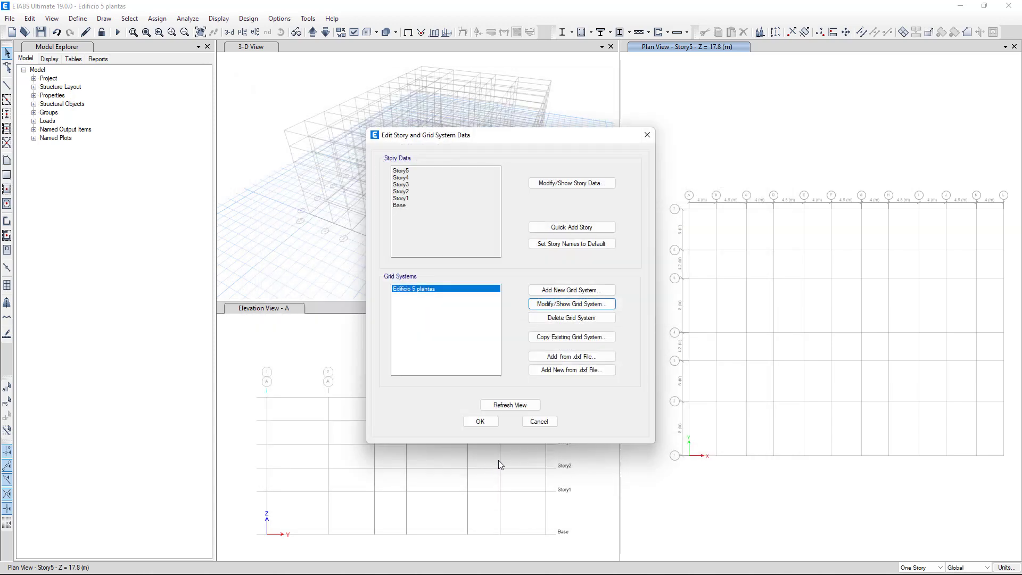
pyautogui.click(479, 421)
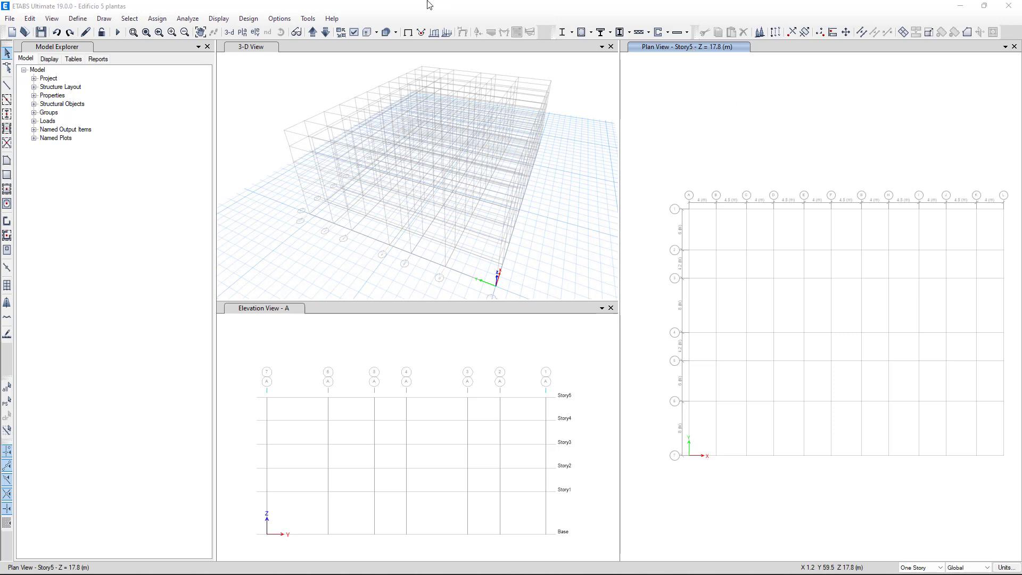
# Show the Story1 plan and quick-draw COL40X40 columns at grids A–E by 1–6, F–I by 1–7 and J–K by 6–7
pyautogui.click(312, 33)
pyautogui.click(313, 33)
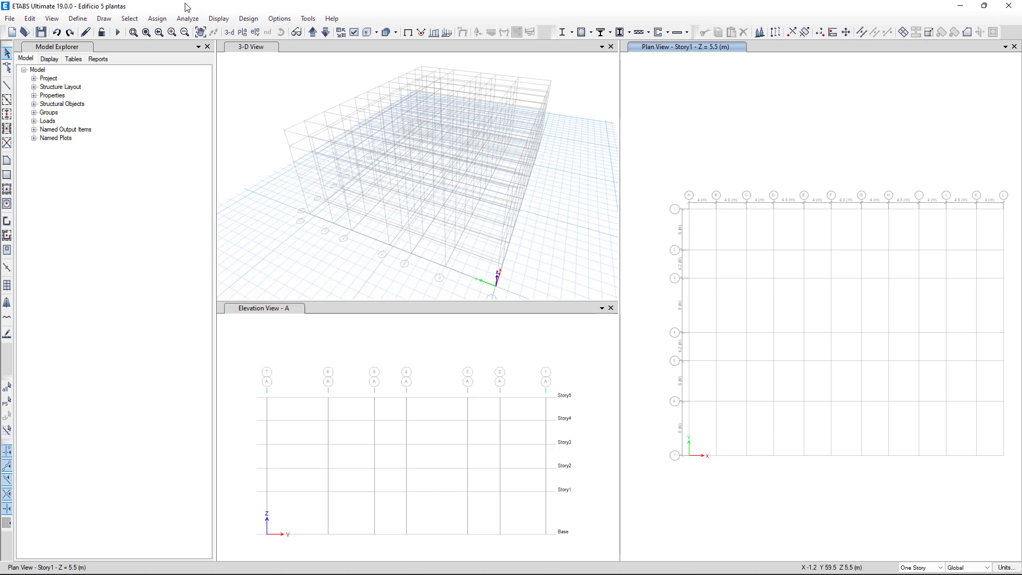
pyautogui.click(103, 19)
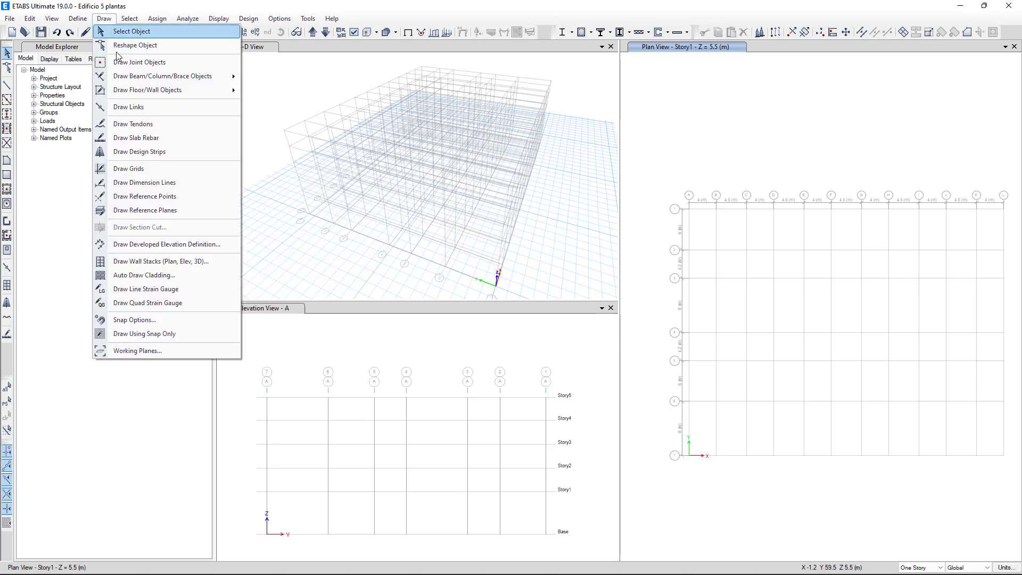
pyautogui.moveTo(204, 78)
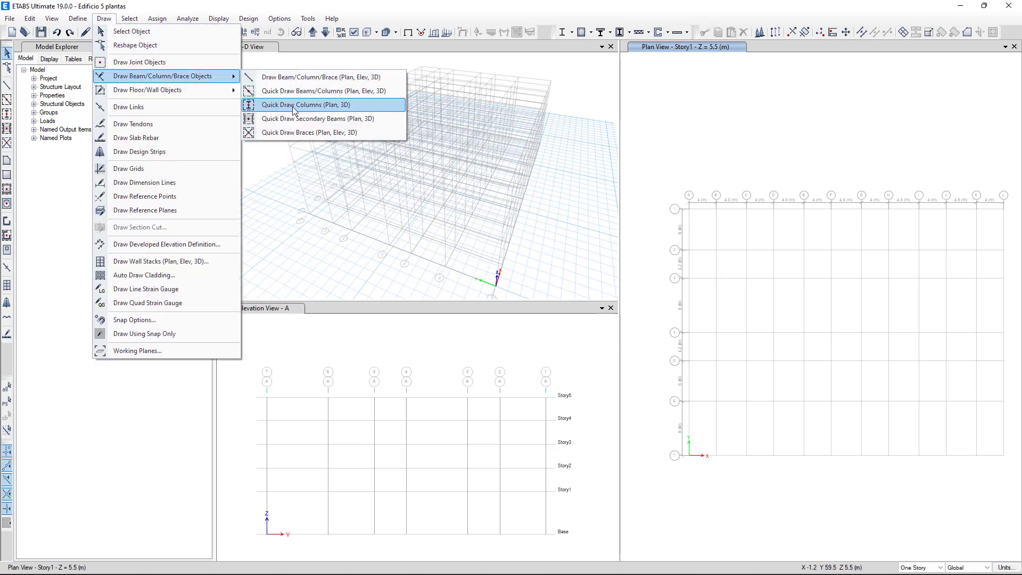
pyautogui.click(331, 106)
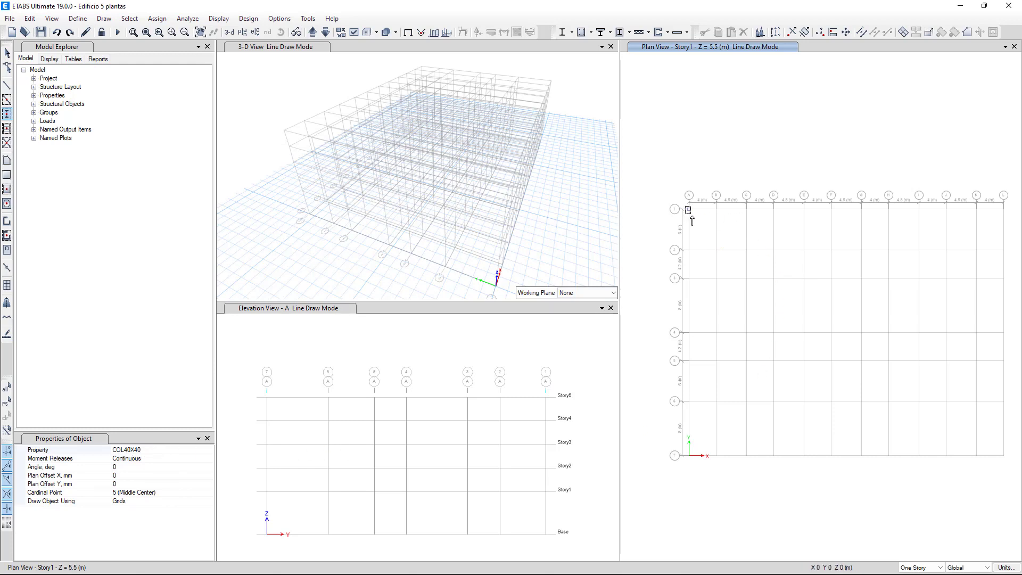
pyautogui.moveTo(683, 209); pyautogui.dragTo(818, 420)
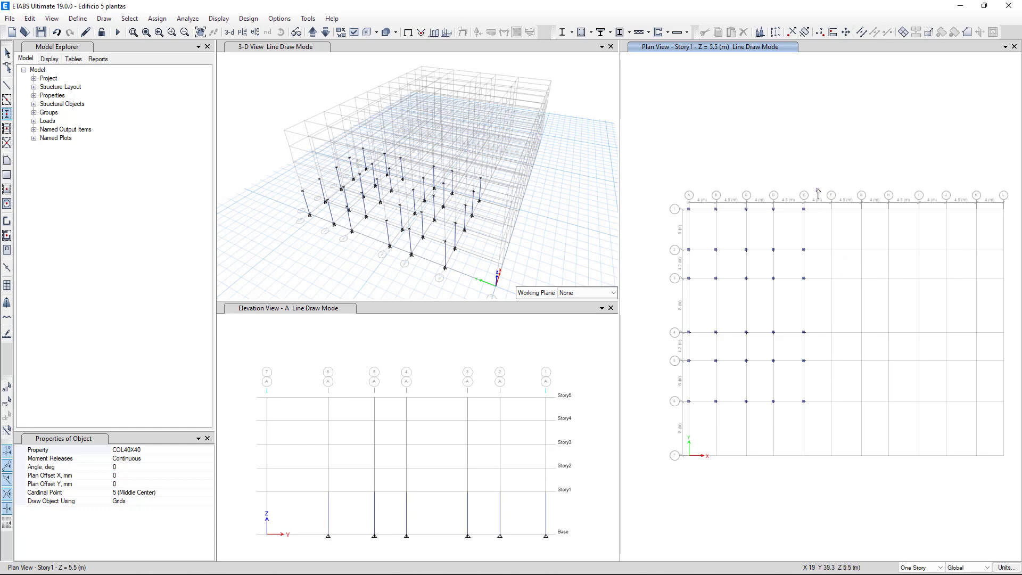
pyautogui.moveTo(818, 189)
pyautogui.mouseDown()
pyautogui.moveTo(834, 219)
pyautogui.moveTo(909, 273)
pyautogui.moveTo(937, 377)
pyautogui.moveTo(928, 440)
pyautogui.moveTo(937, 452)
pyautogui.mouseUp()
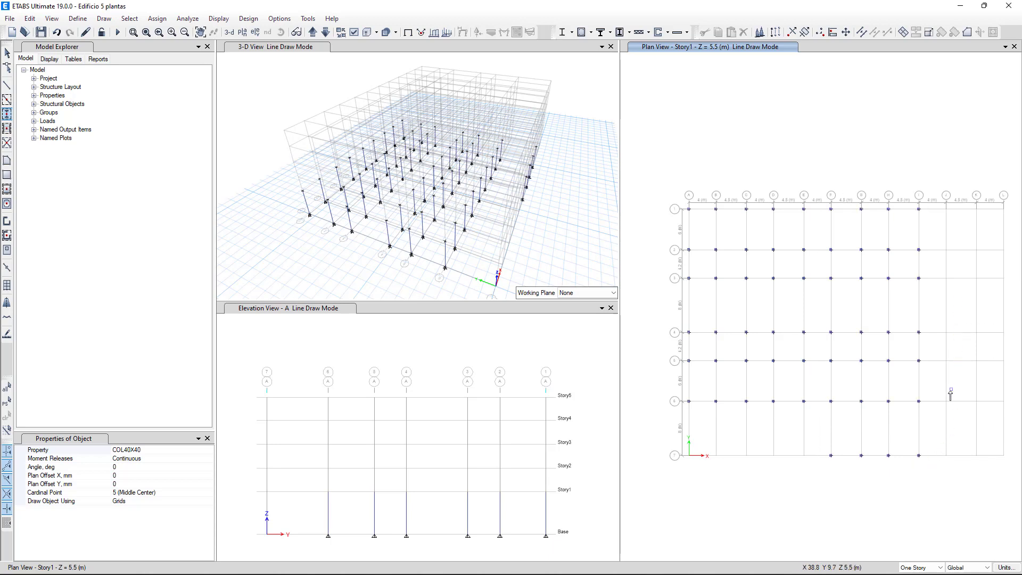
pyautogui.moveTo(940, 395); pyautogui.dragTo(986, 479)
pyautogui.press('Escape')
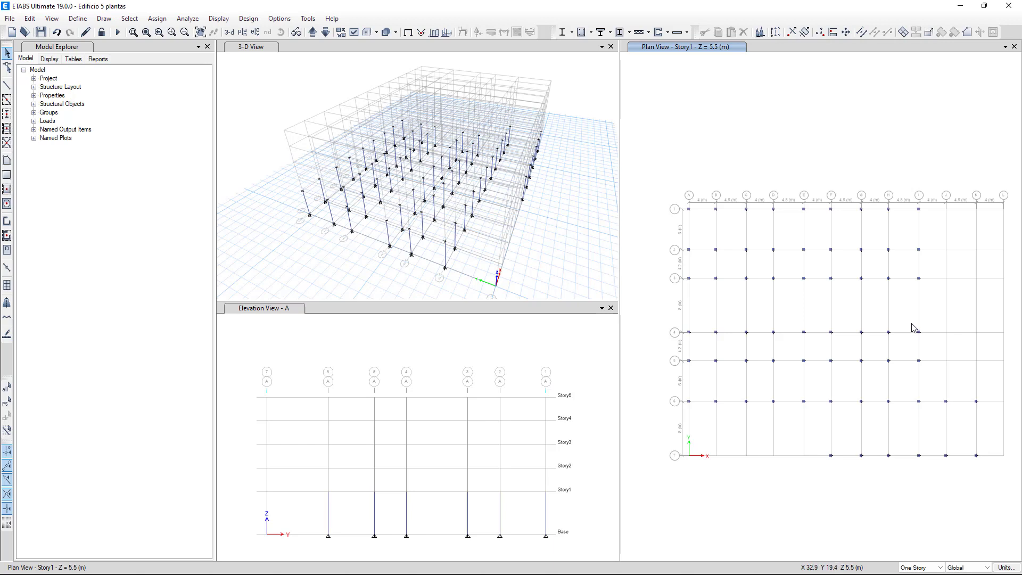
# Replicate the column at I-4 linearly with dy 2.7 m and the column at I-3 with dy -2.7 m, using dx 0 and number 1
pyautogui.moveTo(912, 323); pyautogui.dragTo(931, 352)
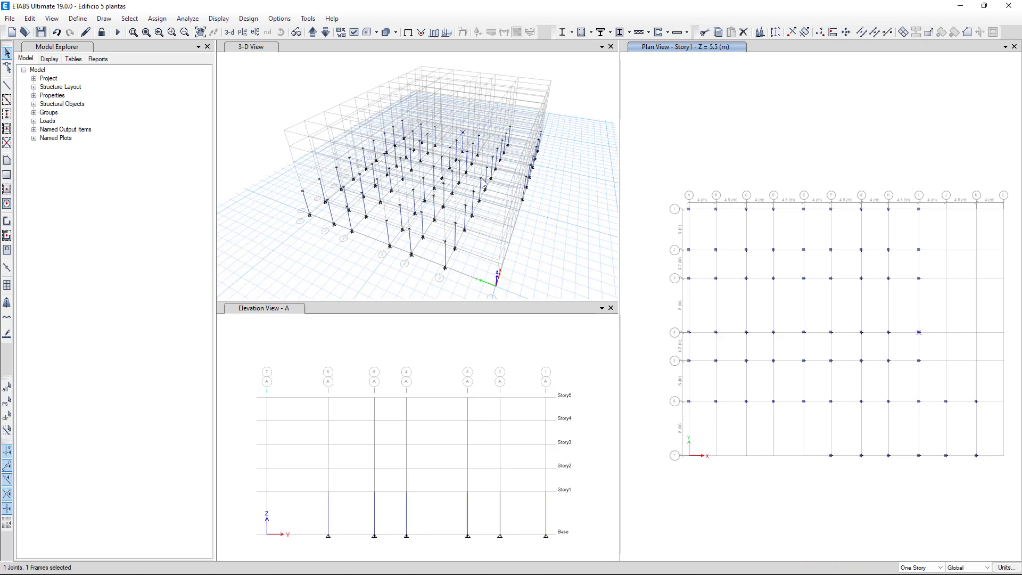
pyautogui.click(31, 18)
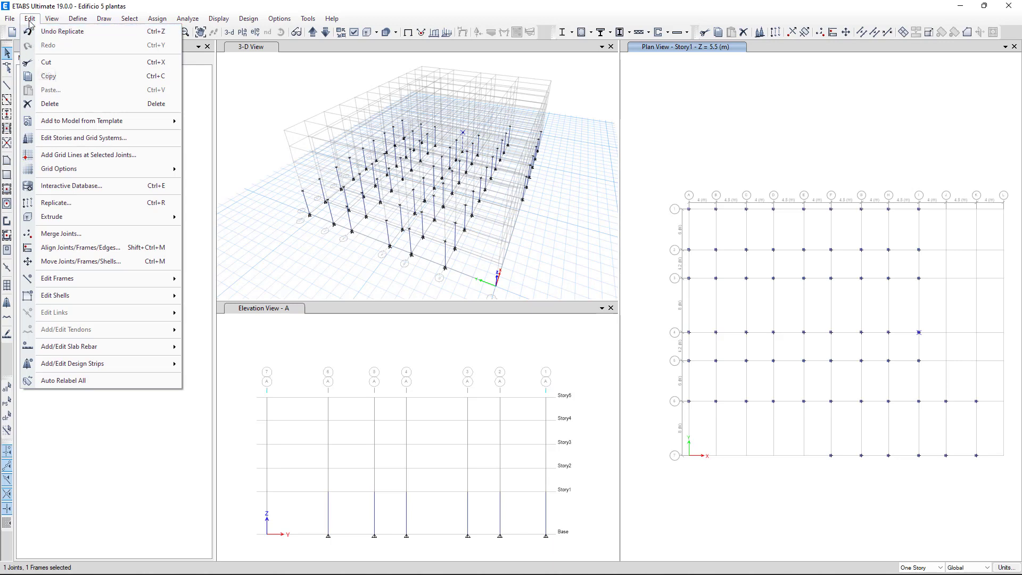
pyautogui.click(71, 205)
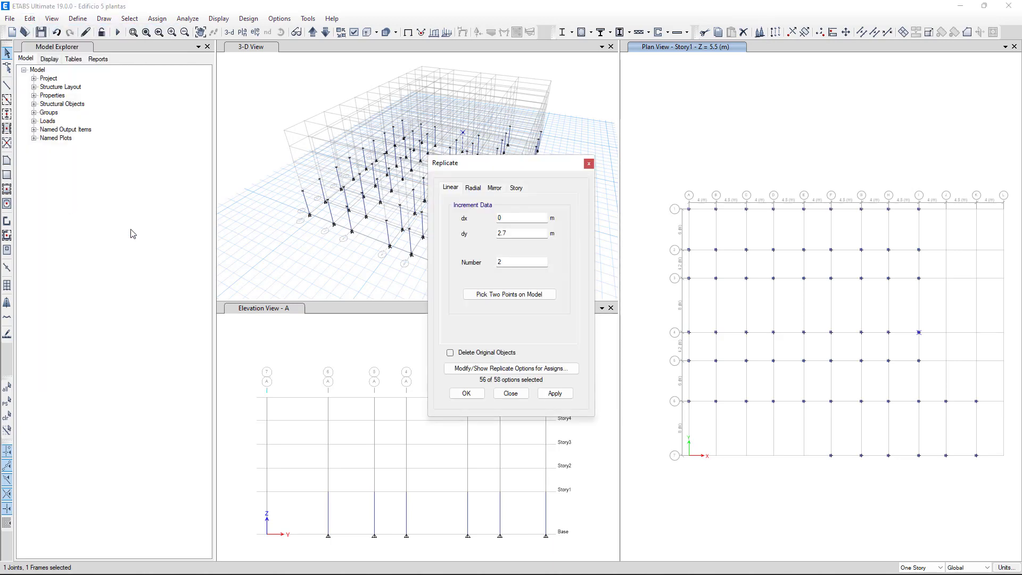
pyautogui.click(515, 233)
pyautogui.moveTo(515, 233); pyautogui.dragTo(494, 265)
pyautogui.write('1')
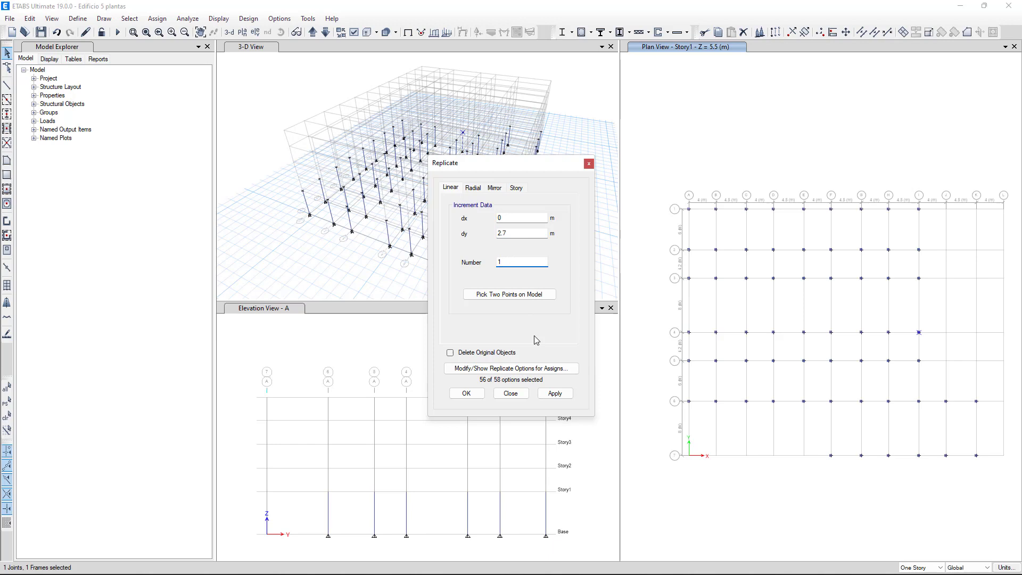
pyautogui.click(555, 393)
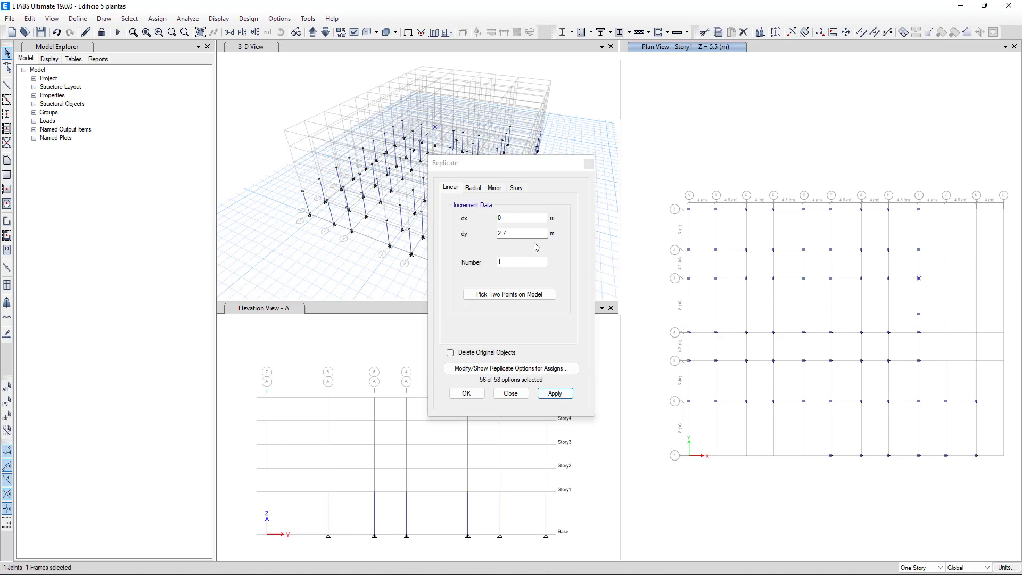
pyautogui.click(501, 235)
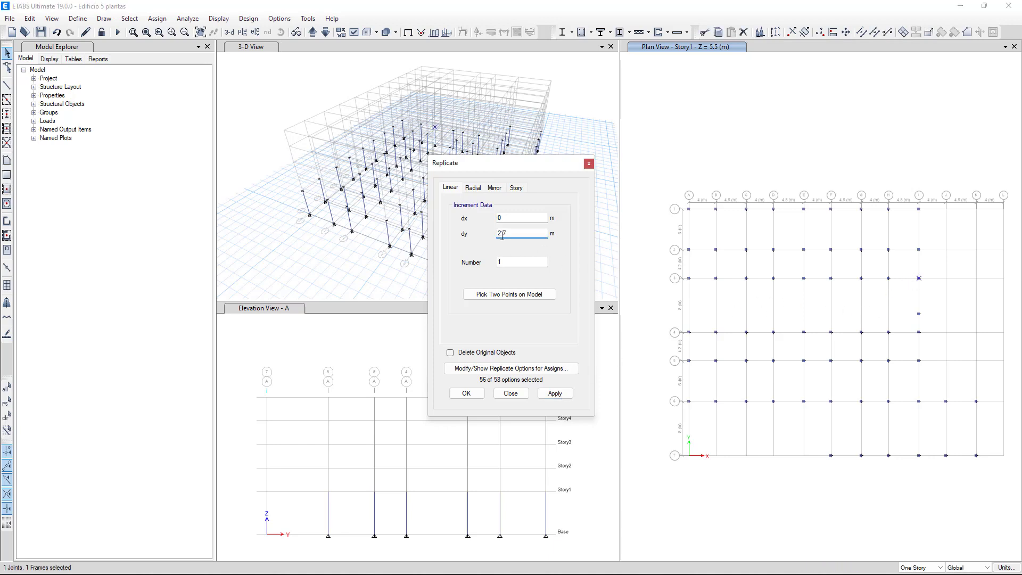
pyautogui.click(555, 393)
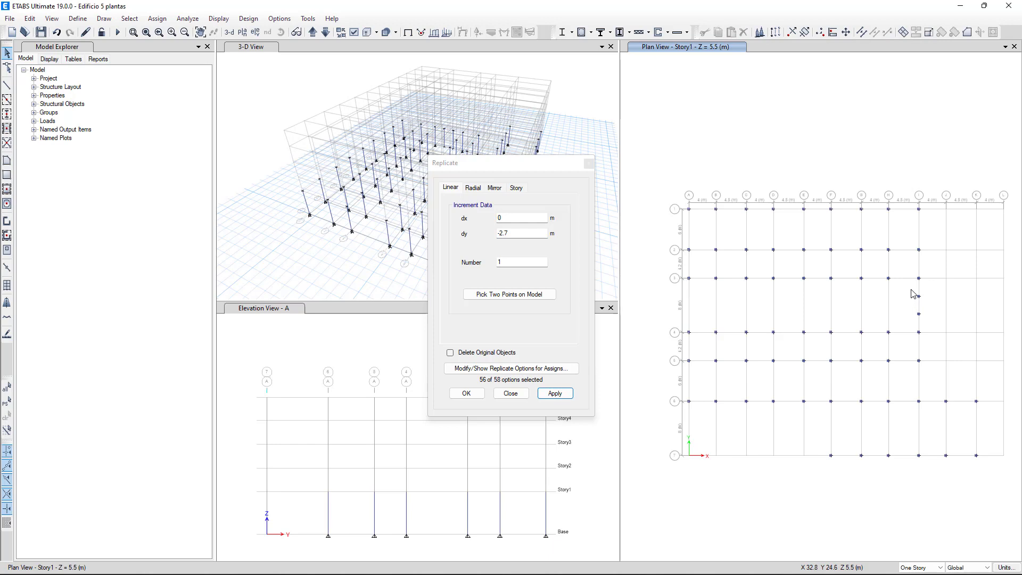
# Replicate the two intermediate columns on grid I between grids 3 and 4 linearly with dx 4 m, dy 0 and number 1
pyautogui.moveTo(911, 290); pyautogui.dragTo(933, 327)
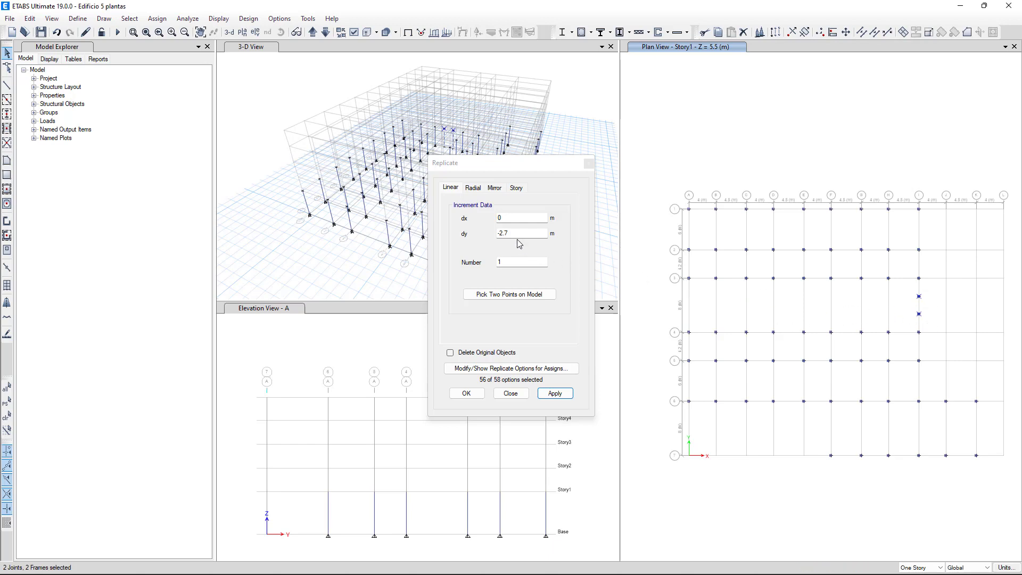
pyautogui.moveTo(521, 233); pyautogui.dragTo(494, 219)
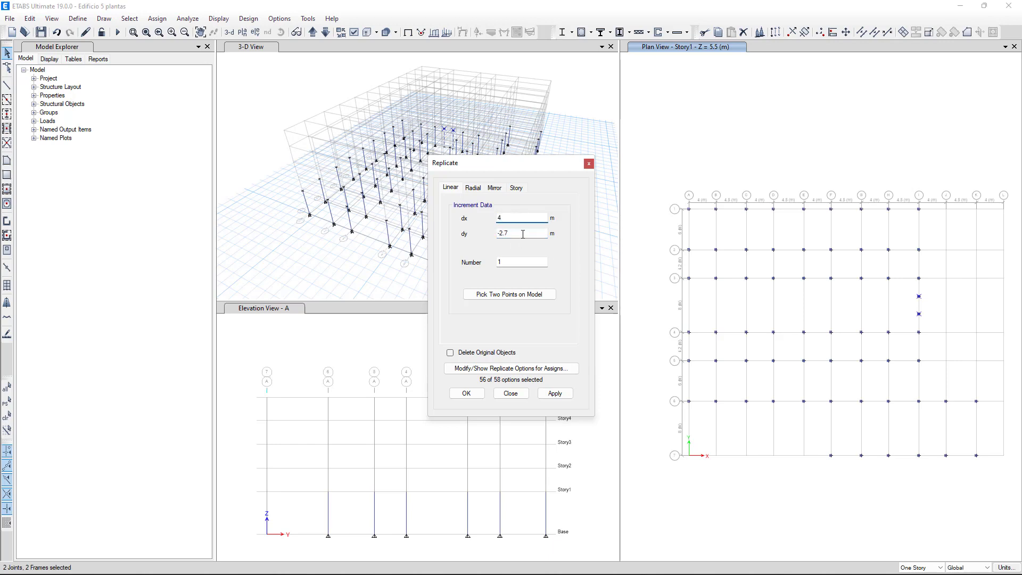
pyautogui.moveTo(523, 234); pyautogui.dragTo(483, 242)
pyautogui.click(554, 393)
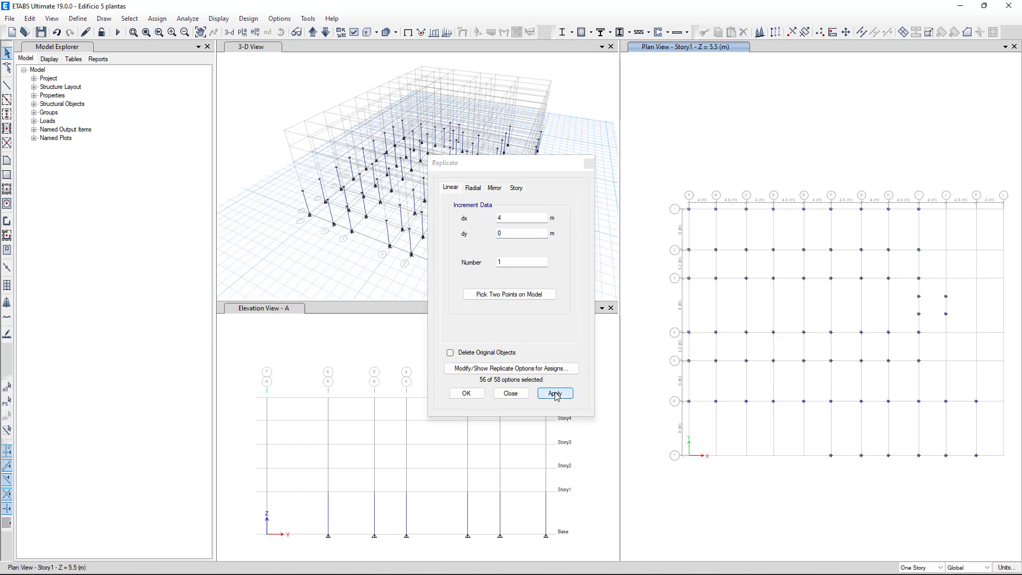
pyautogui.click(520, 394)
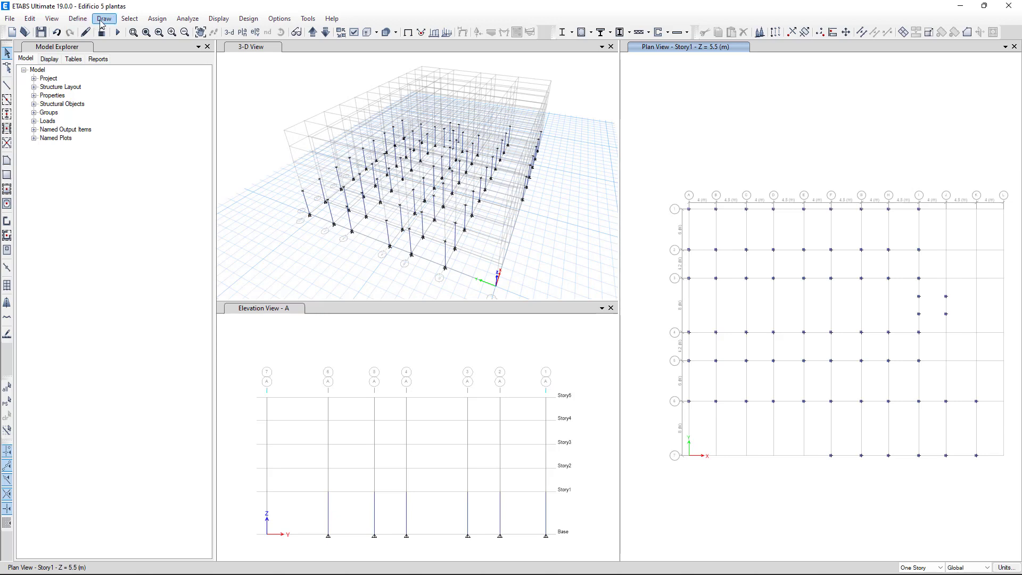
# Quick-draw a COL L column at grid point L-6 in the Story1 plan view
pyautogui.click(104, 19)
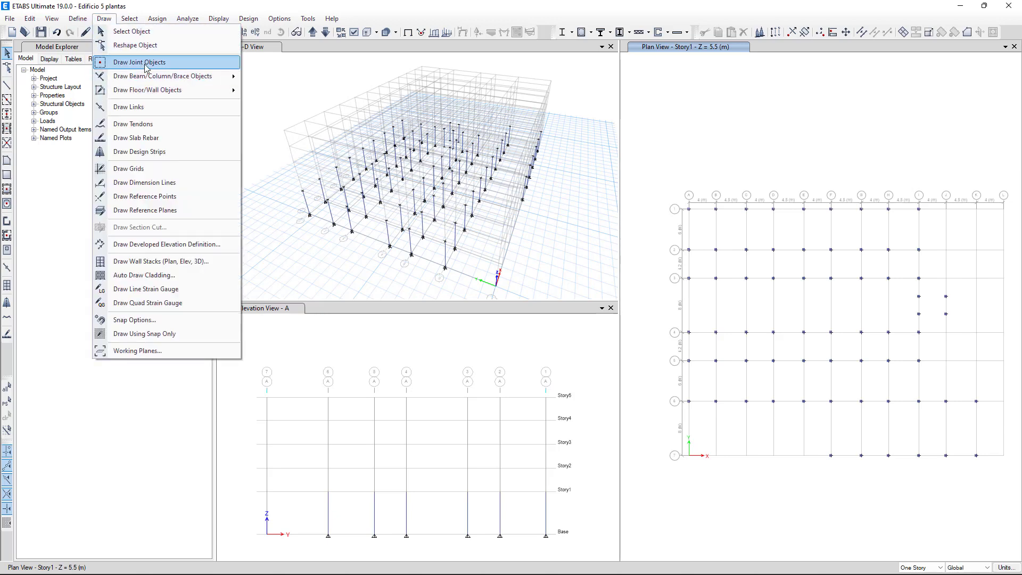
pyautogui.moveTo(160, 76)
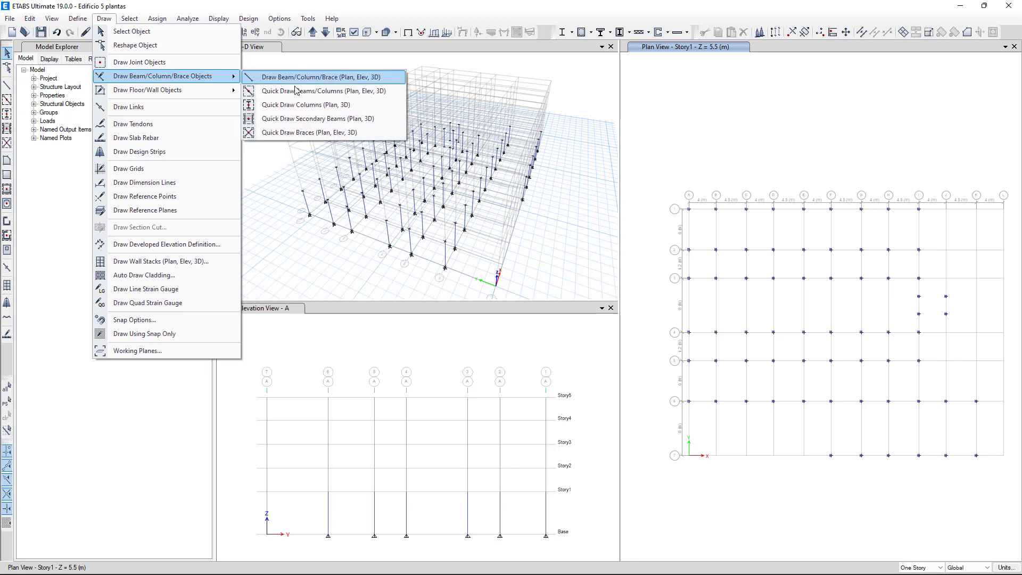
pyautogui.click(322, 105)
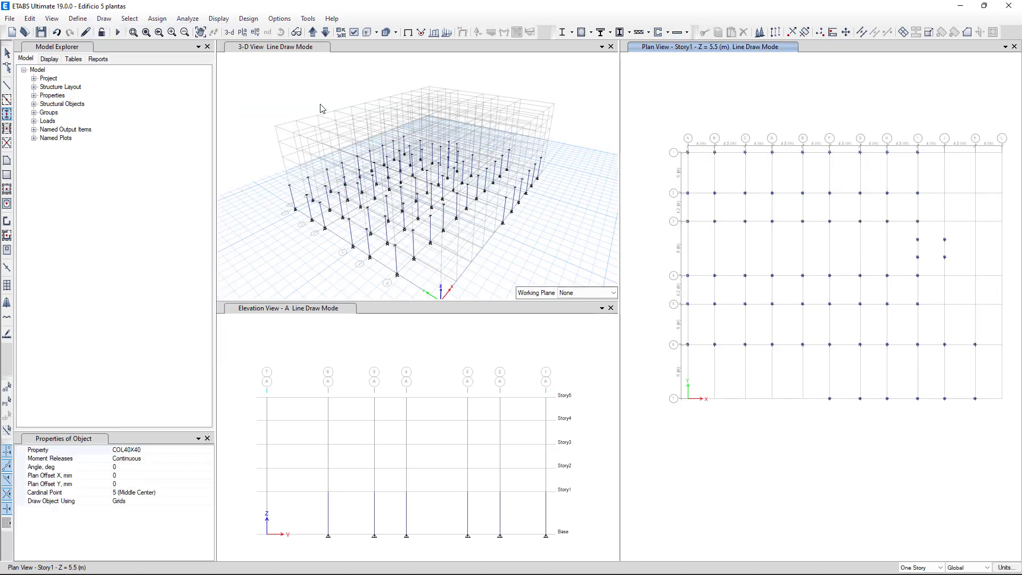
pyautogui.click(205, 451)
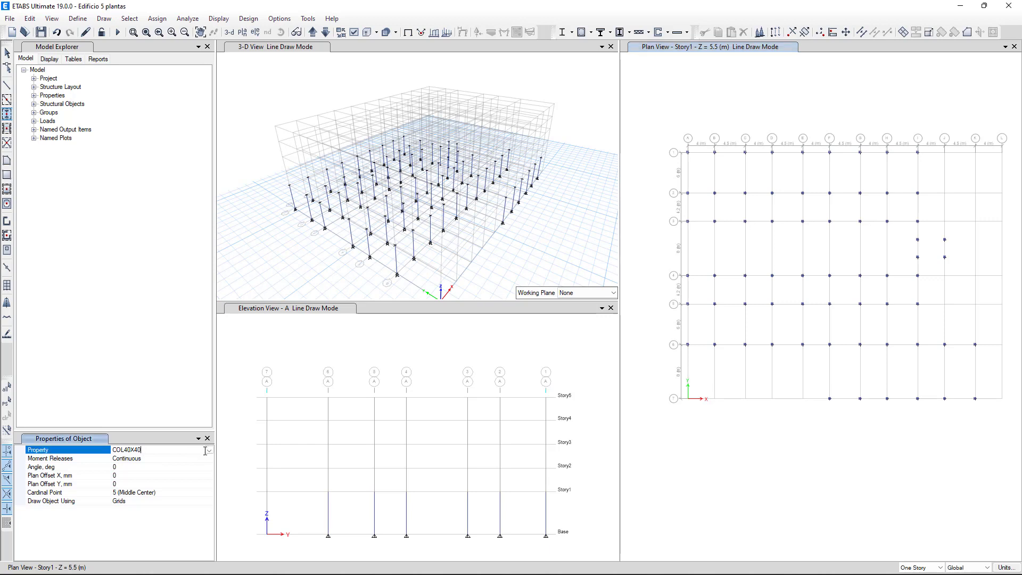
pyautogui.click(209, 451)
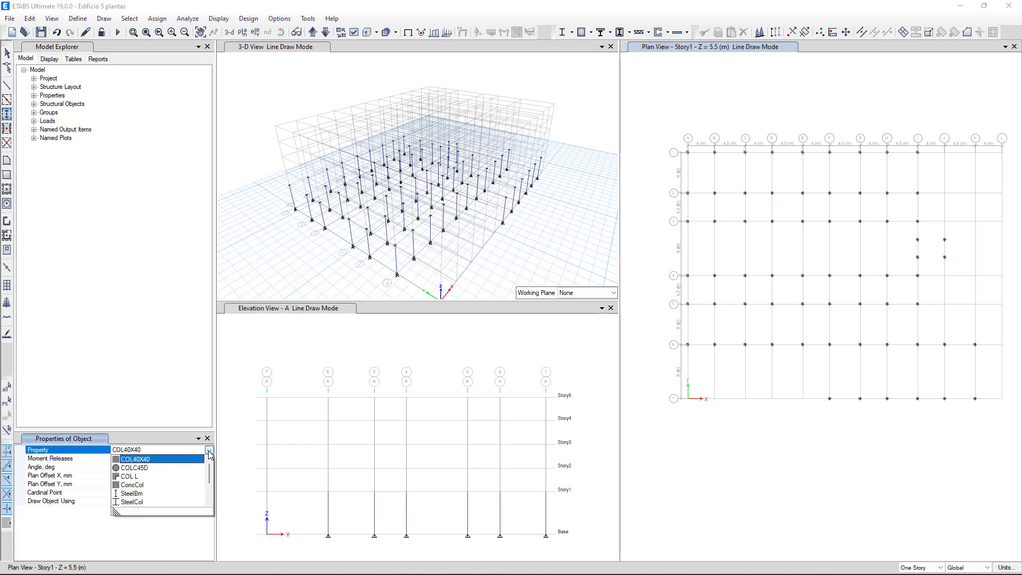
pyautogui.click(127, 476)
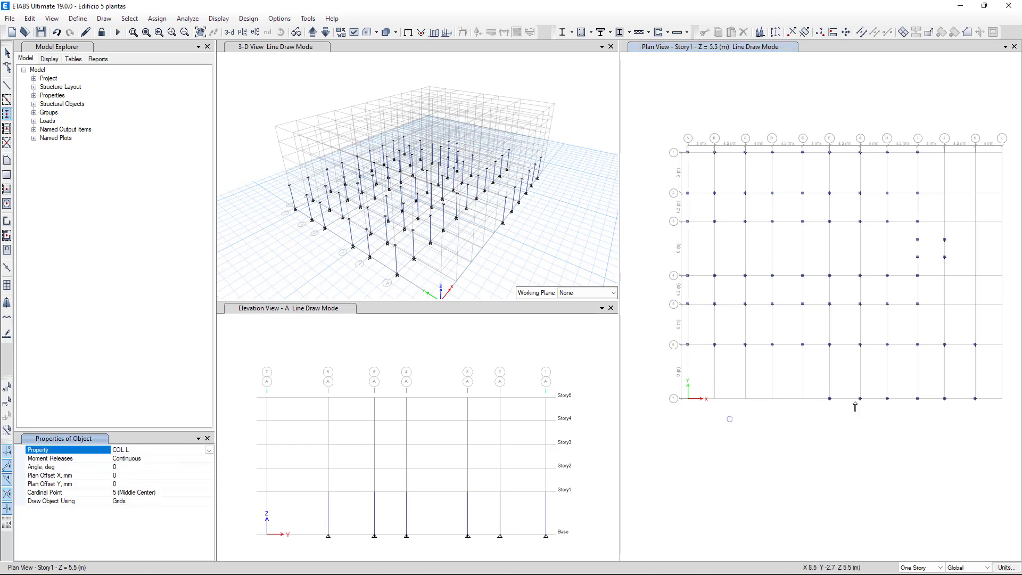
pyautogui.click(1008, 357)
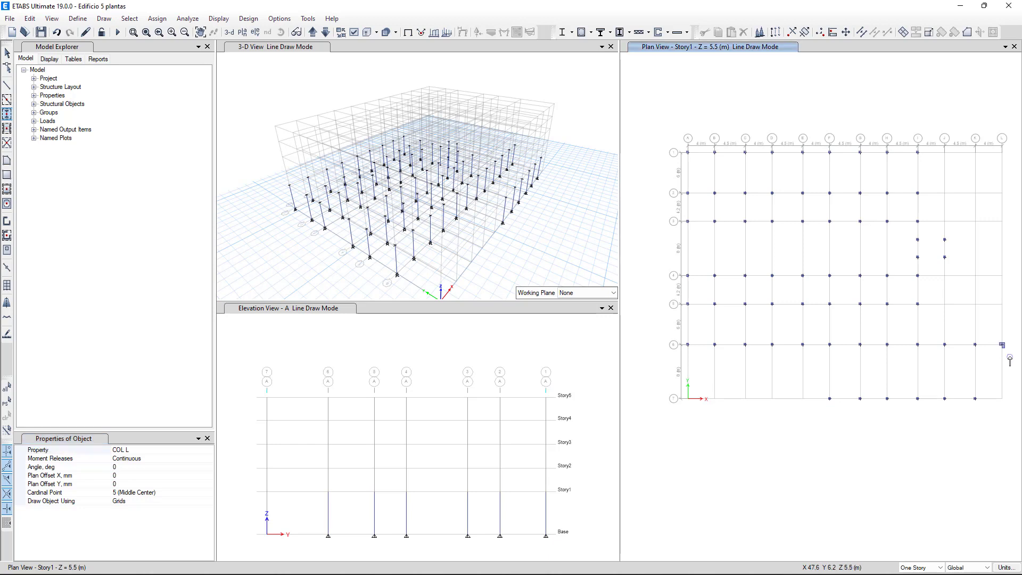
# Set the column angle to 270° and quick-draw a COL L column at grid point L-7 in the Story1 plan
pyautogui.click(123, 467)
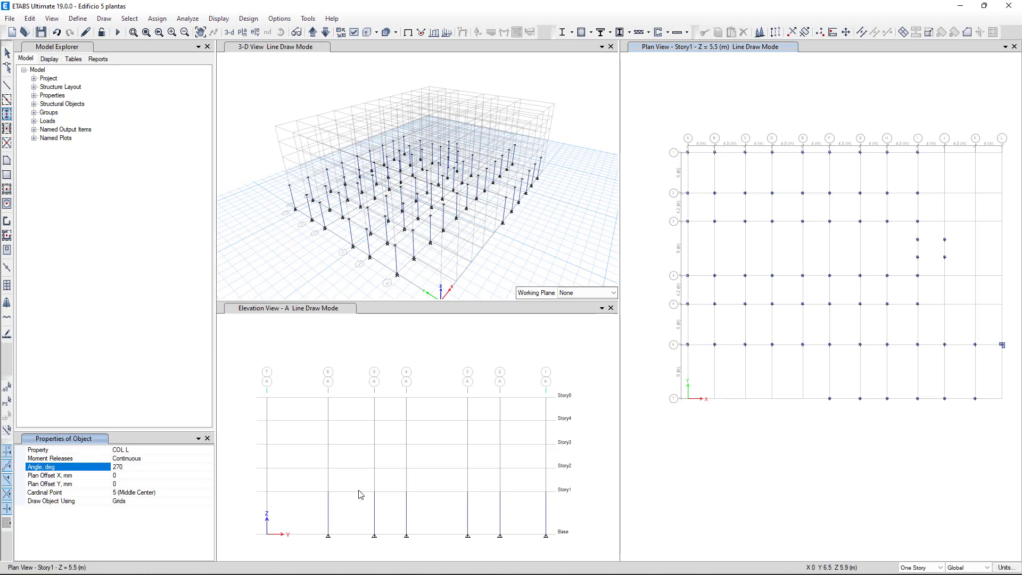
pyautogui.moveTo(993, 392); pyautogui.dragTo(1016, 405)
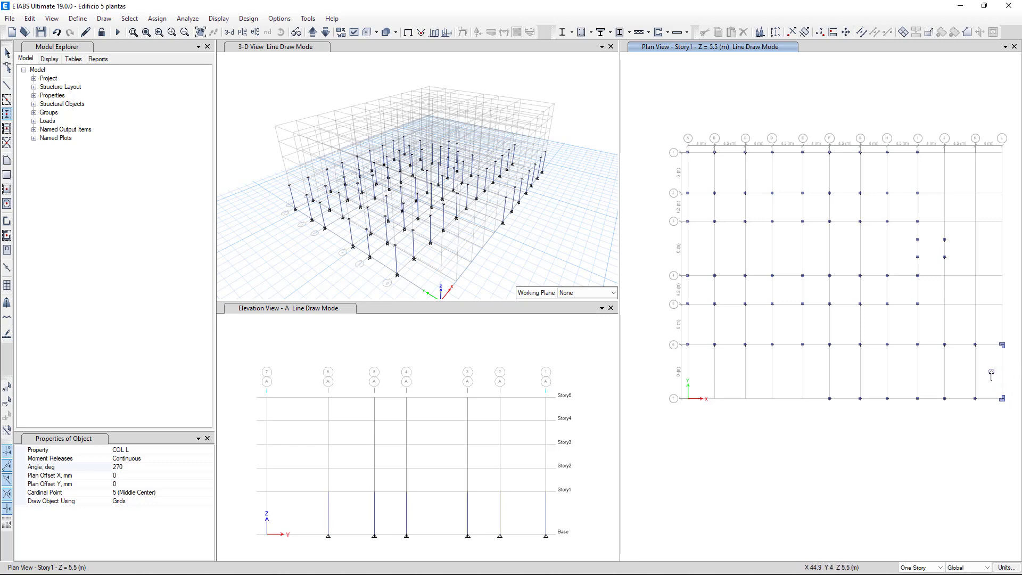
pyautogui.press('Escape')
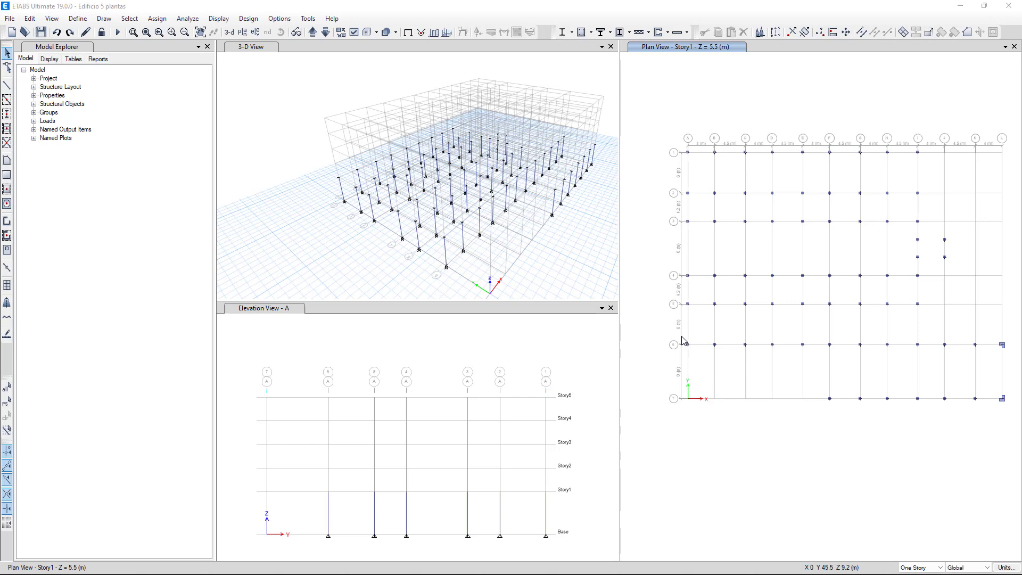
# Replicate the five columns on grid 6 at grids A–E linearly with dx 0, dy -3.5 m and number 1
pyautogui.moveTo(679, 334); pyautogui.dragTo(814, 364)
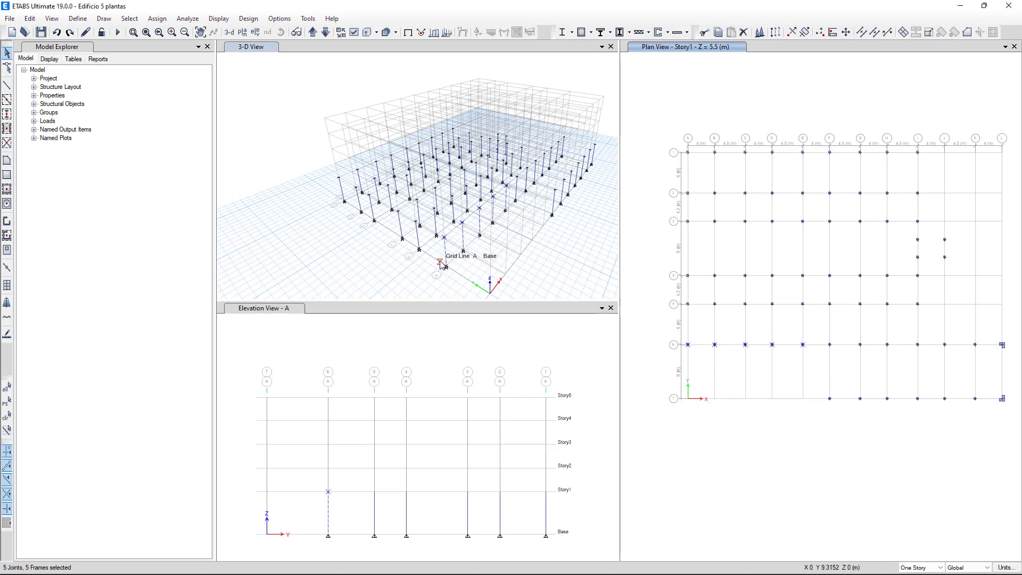
pyautogui.moveTo(440, 260); pyautogui.dragTo(457, 272)
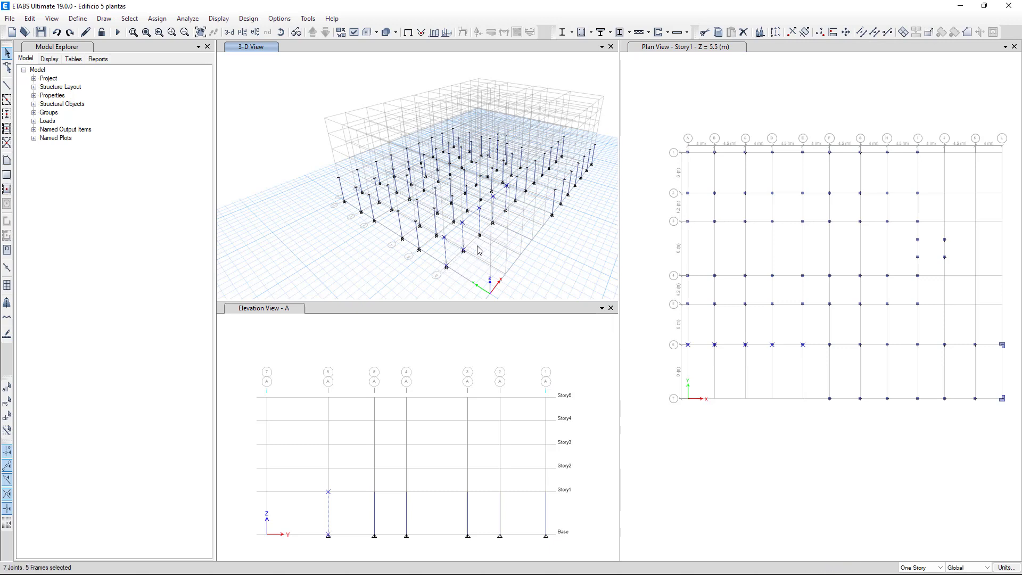
pyautogui.moveTo(471, 231); pyautogui.dragTo(520, 230)
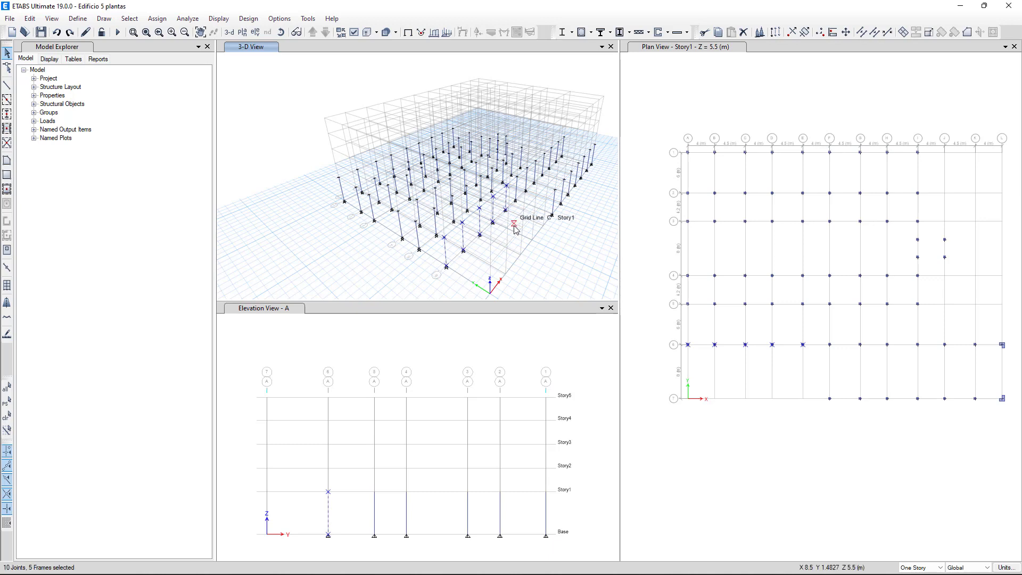
pyautogui.click(31, 18)
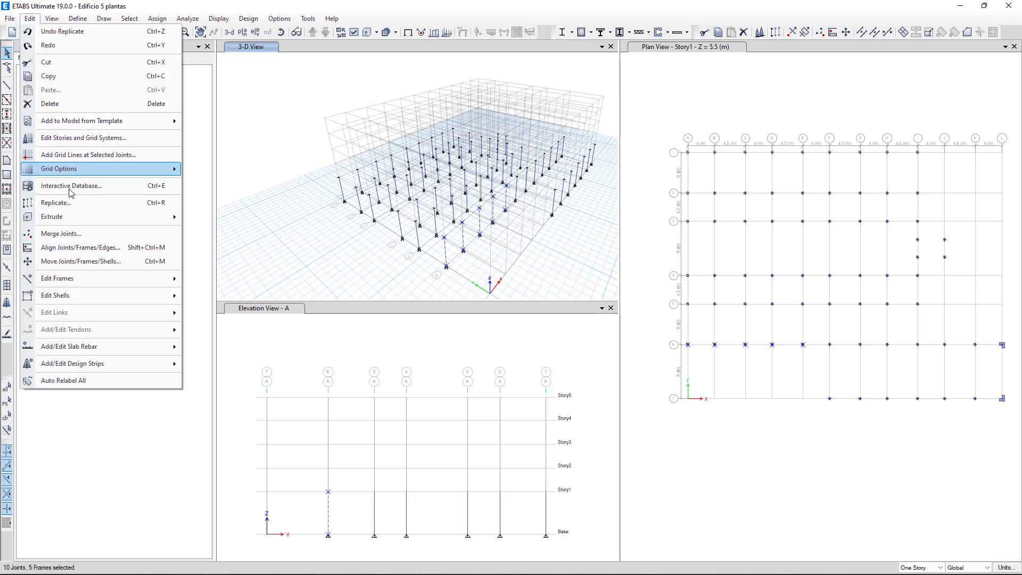
pyautogui.click(56, 202)
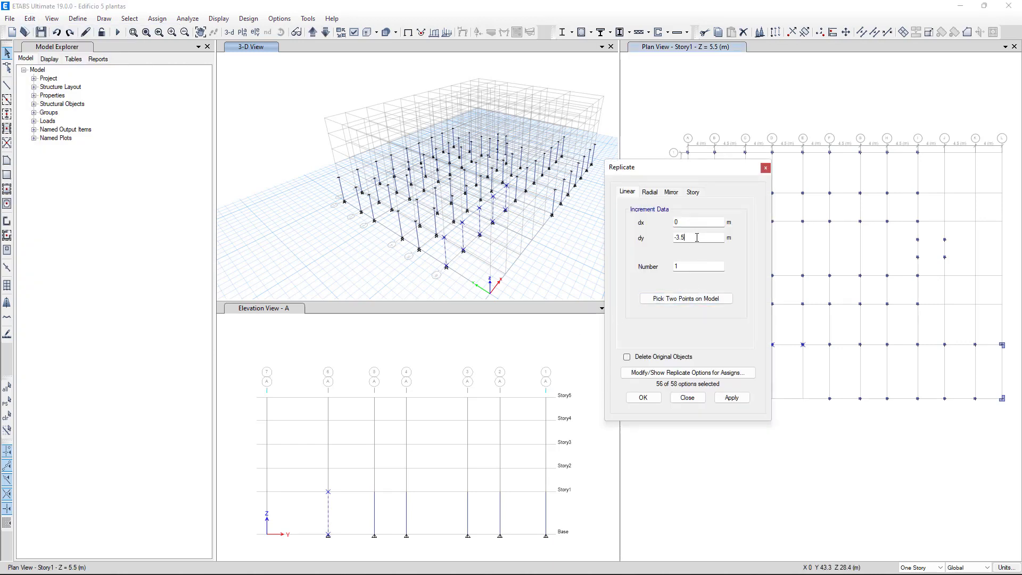
pyautogui.click(732, 398)
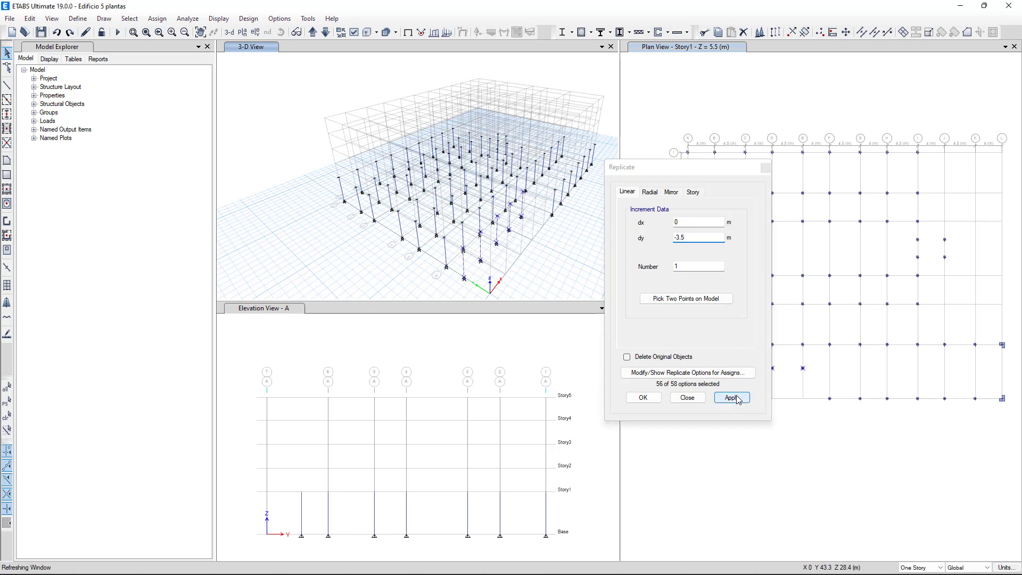
pyautogui.click(688, 398)
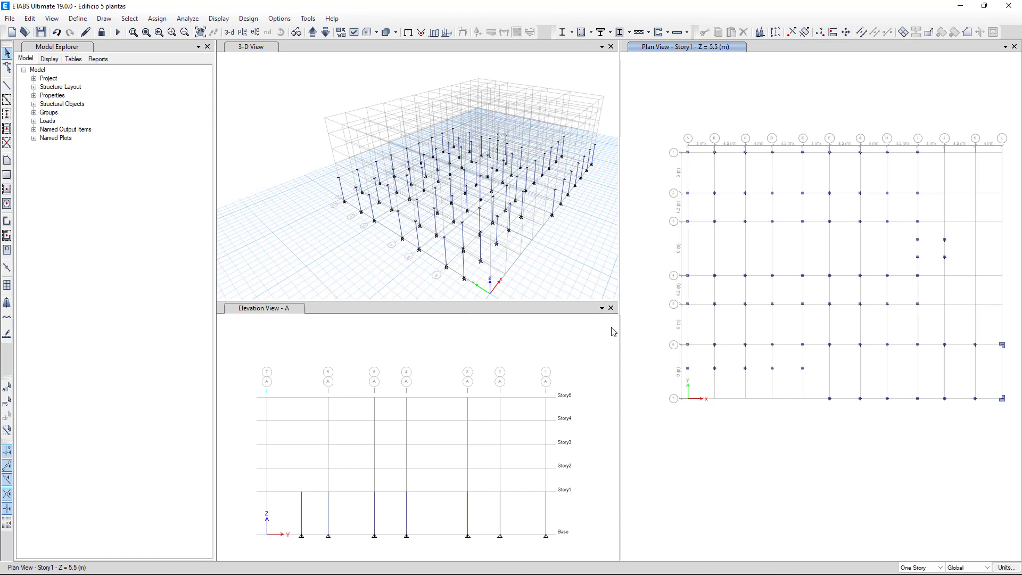
# Change the section property of the replicated column on grid A between grids 6 and 7 to COLC45D
pyautogui.click(464, 271)
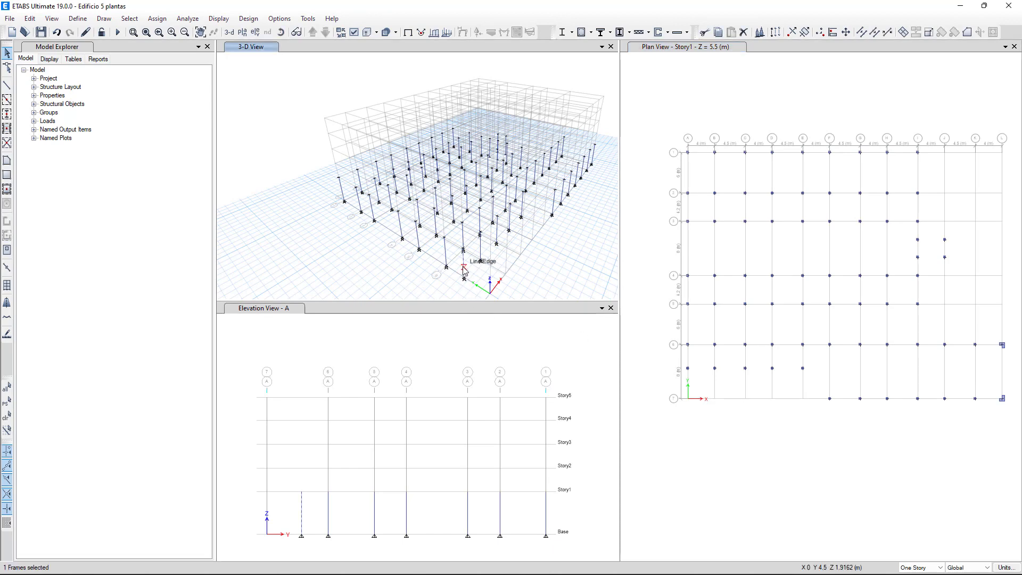
pyautogui.rightClick(465, 271)
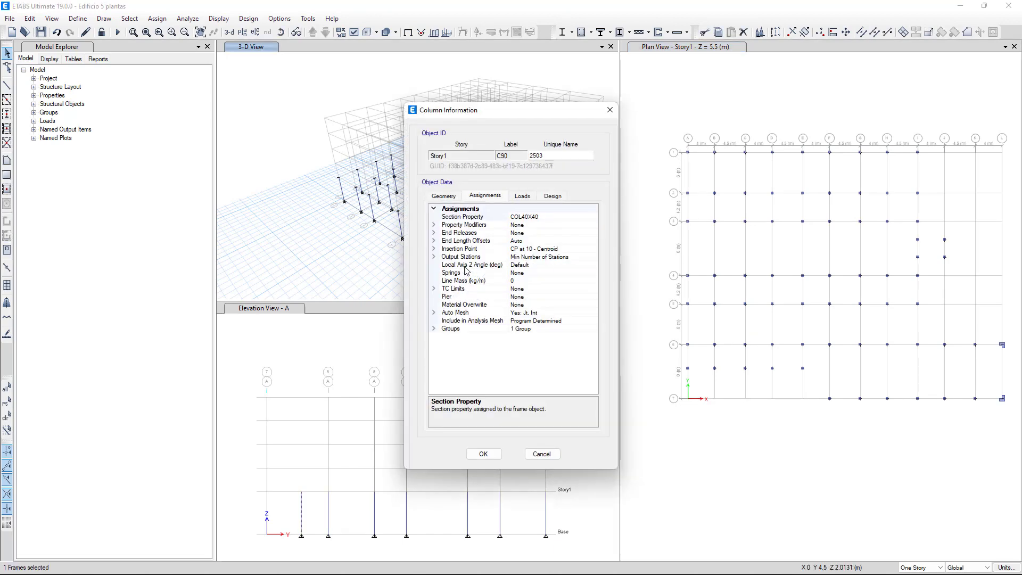
pyautogui.click(564, 217)
pyautogui.click(592, 217)
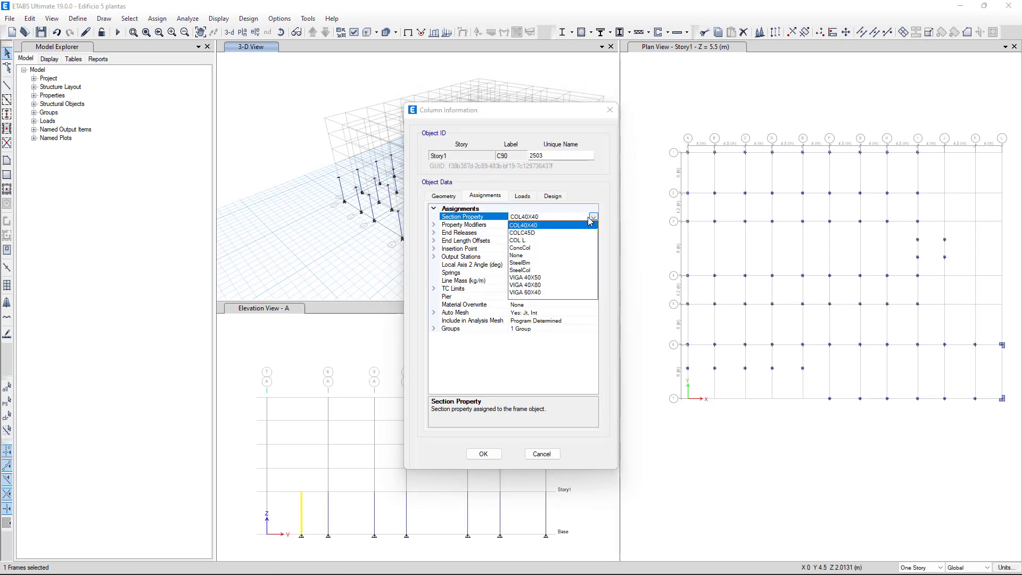
pyautogui.click(554, 228)
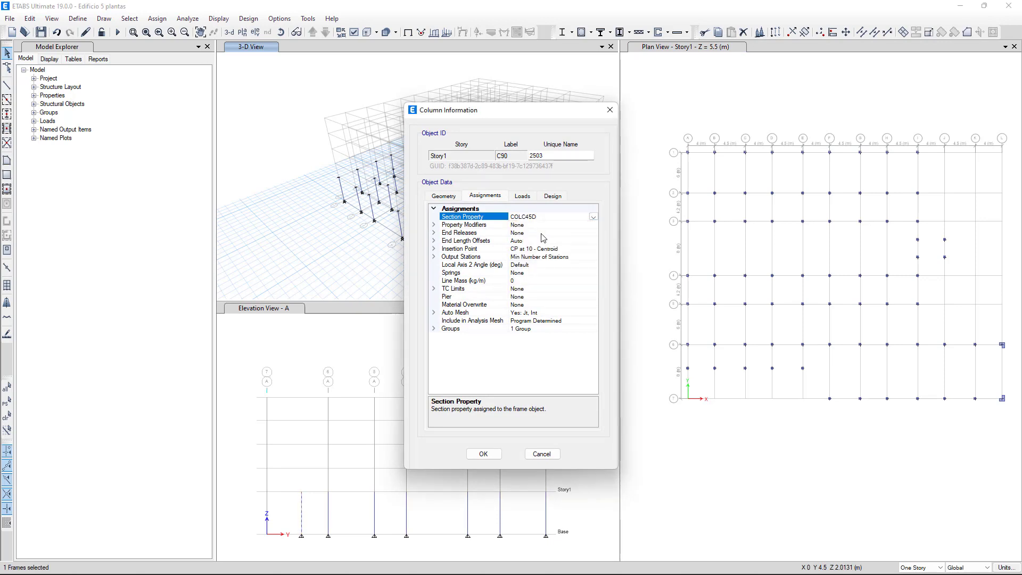
pyautogui.click(483, 454)
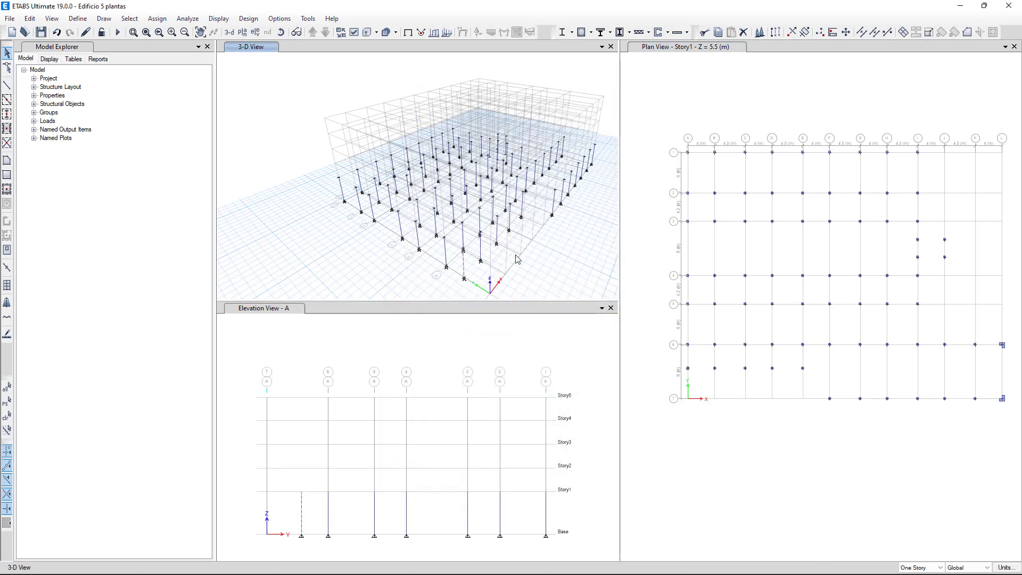
# Assign section COLC45D to the replicated column on grid B between grids 6 and 7
pyautogui.rightClick(480, 246)
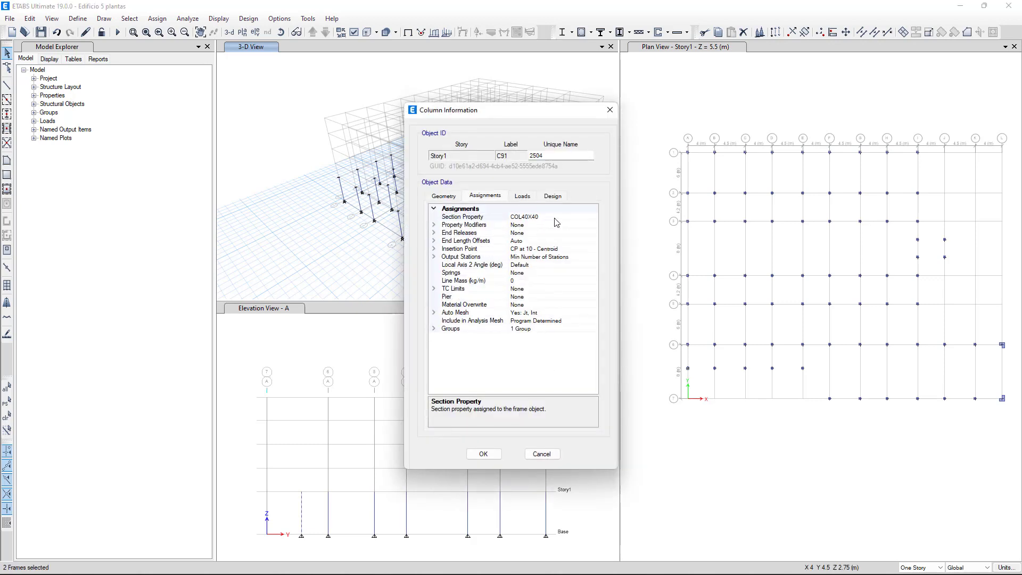
pyautogui.click(592, 217)
pyautogui.click(592, 216)
pyautogui.click(546, 233)
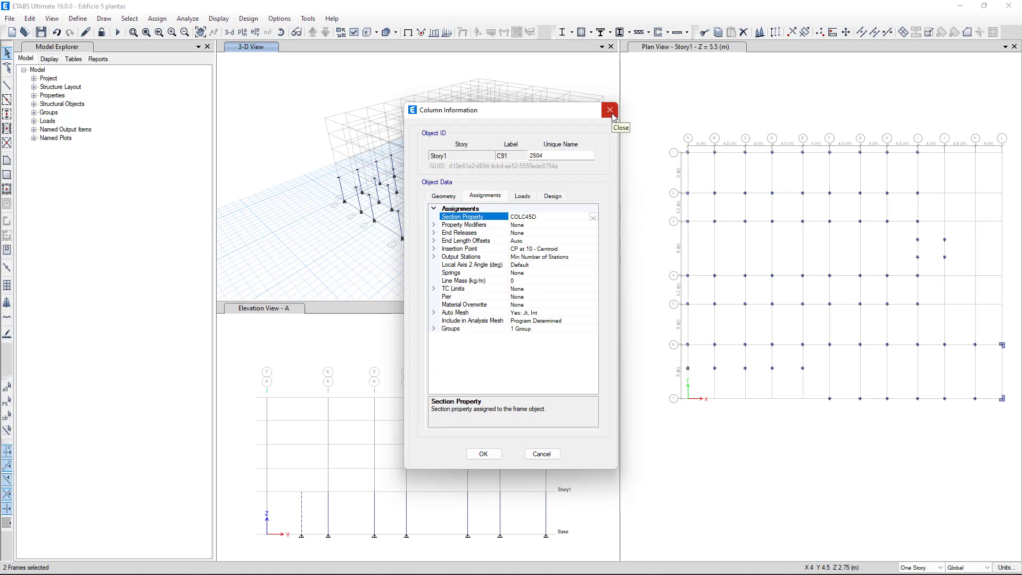
pyautogui.click(484, 454)
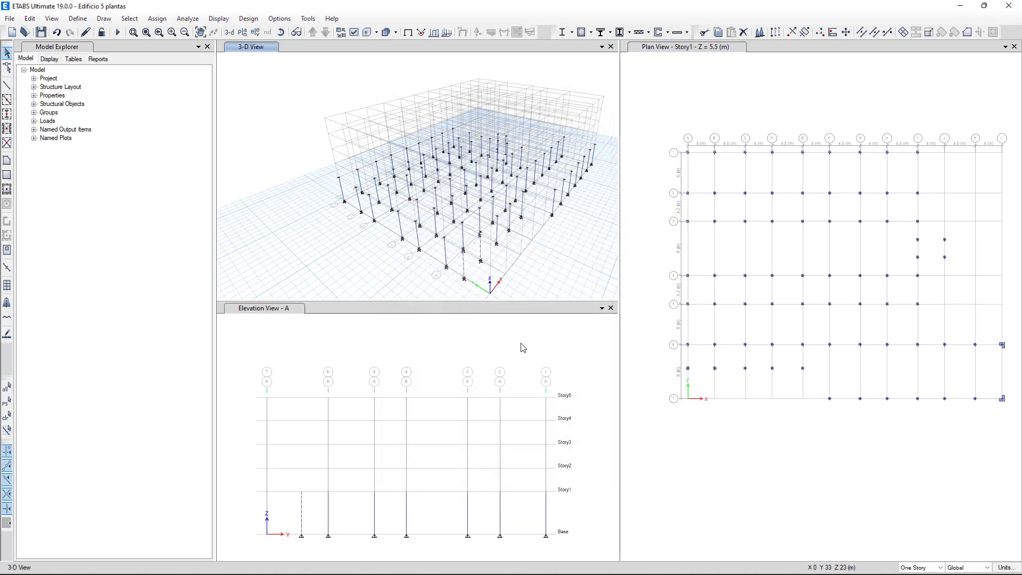
# Assign section COLC45D to the replicated column on grid C between grids 6 and 7
pyautogui.rightClick(495, 232)
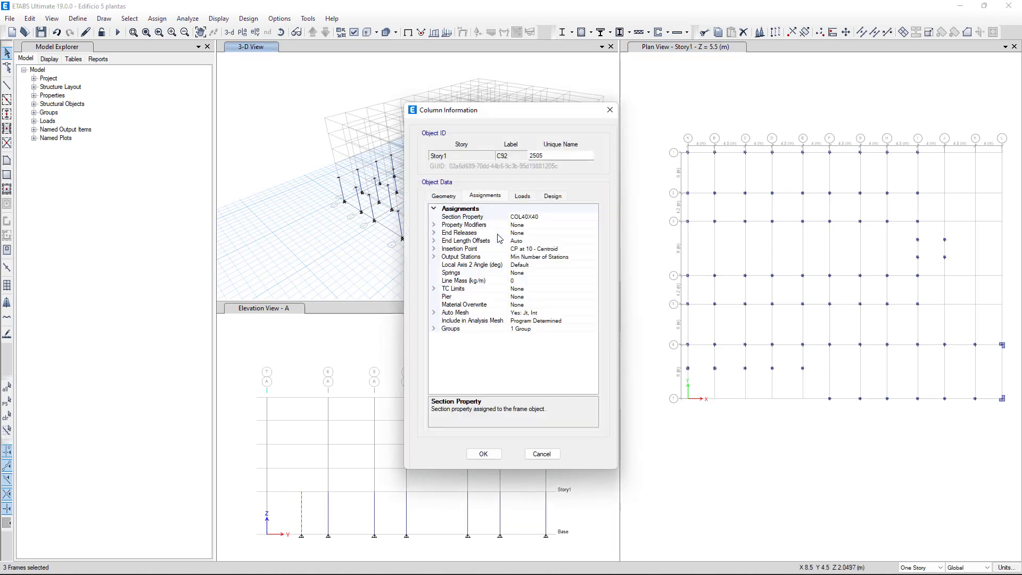
pyautogui.click(540, 217)
pyautogui.click(593, 217)
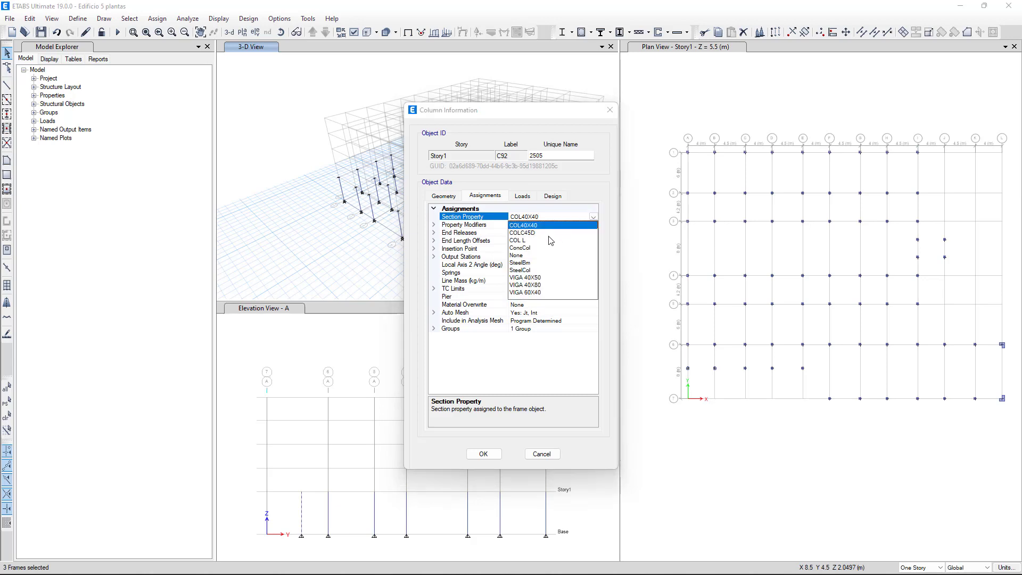
pyautogui.click(532, 234)
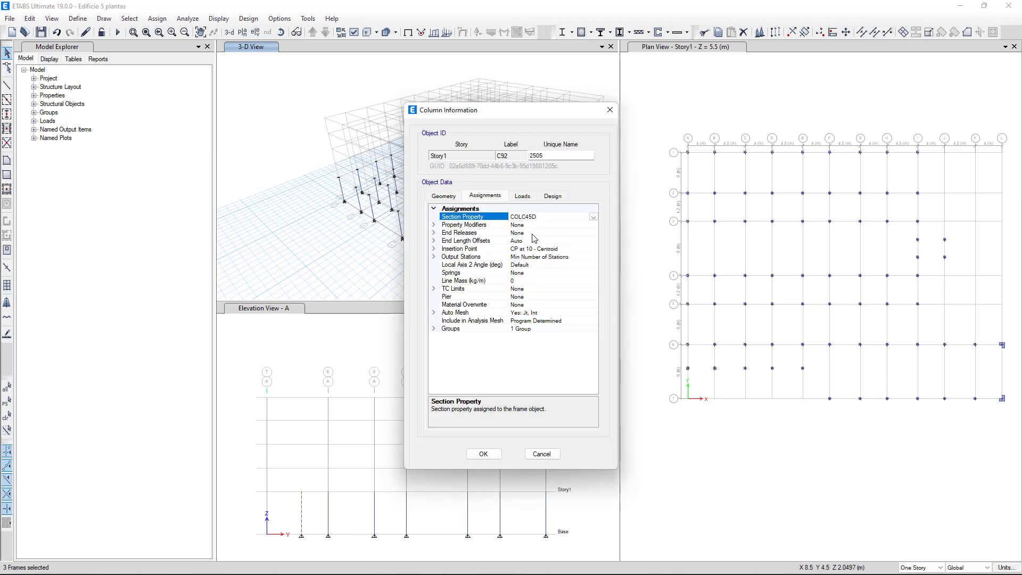
pyautogui.click(486, 455)
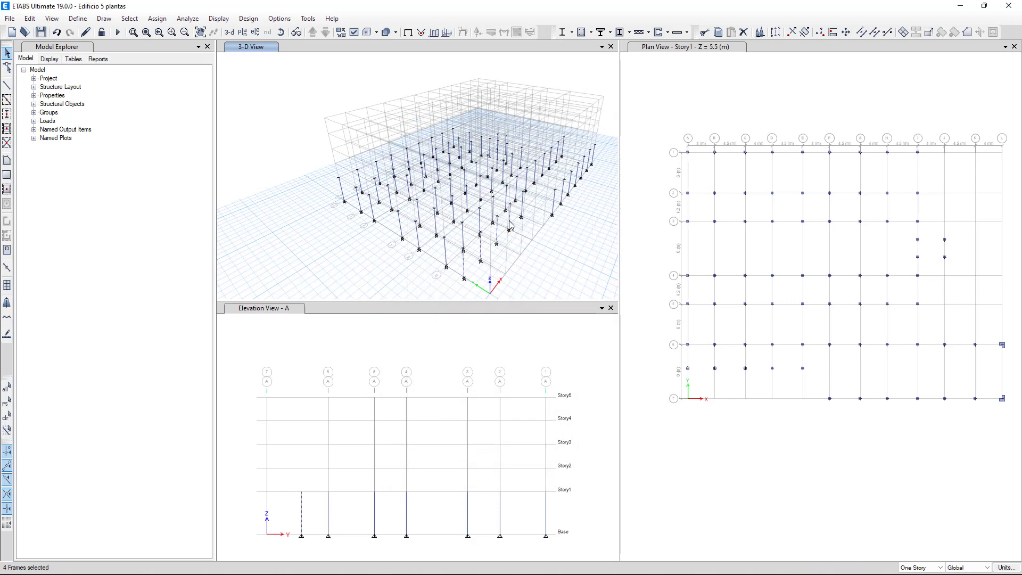
# Assign section COLC45D to the replicated column on grid D between grids 6 and 7
pyautogui.rightClick(513, 236)
pyautogui.click(558, 217)
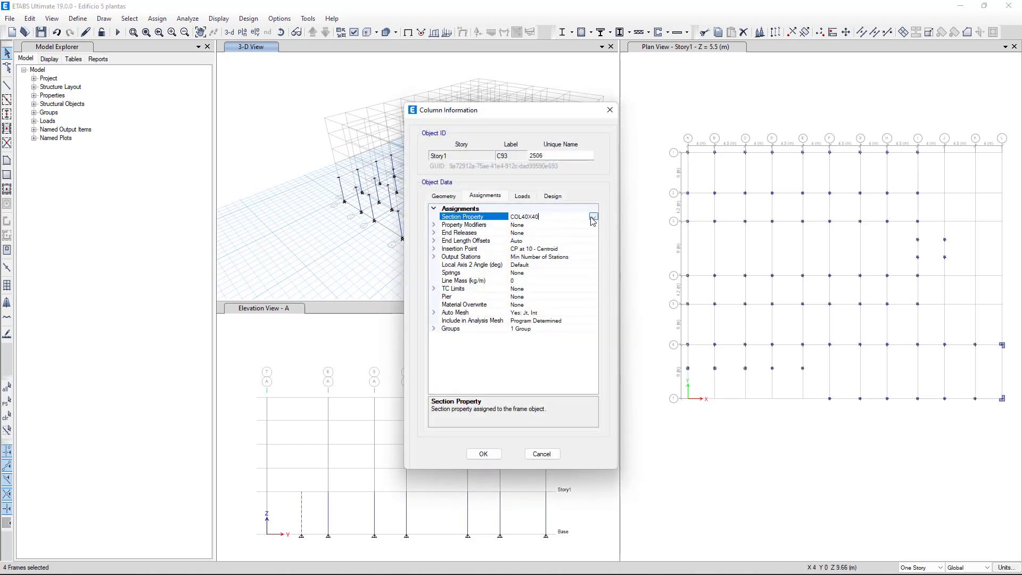
pyautogui.click(593, 216)
pyautogui.click(531, 238)
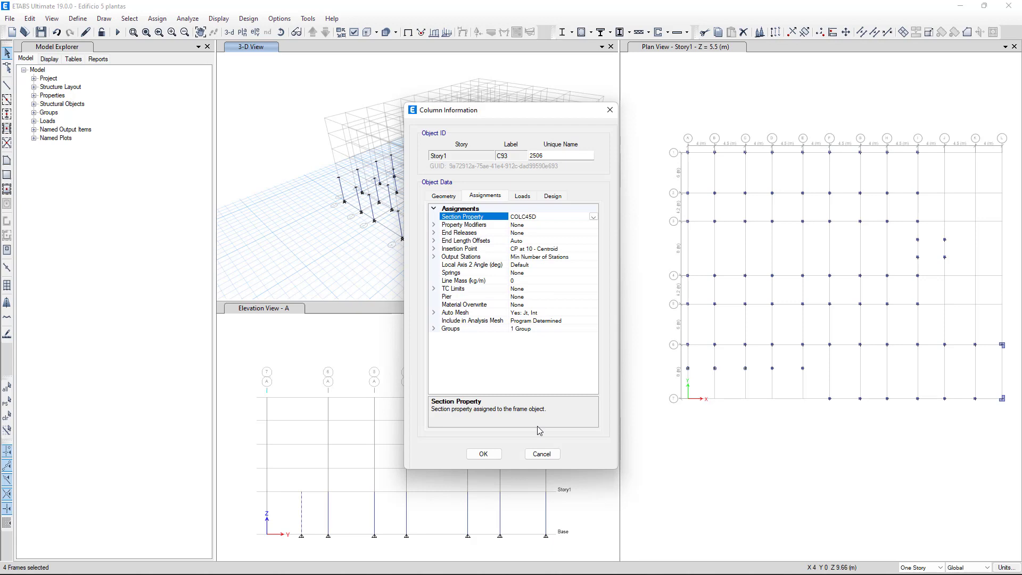
pyautogui.click(484, 454)
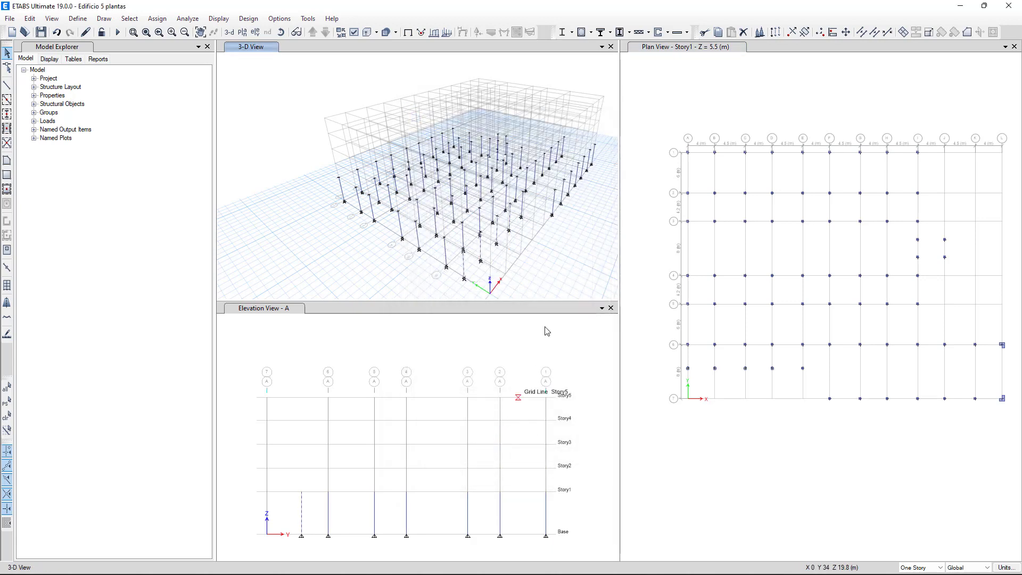
# Assign section COLC45D to the replicated column on grid E between grids 6 and 7
pyautogui.rightClick(523, 211)
pyautogui.click(534, 217)
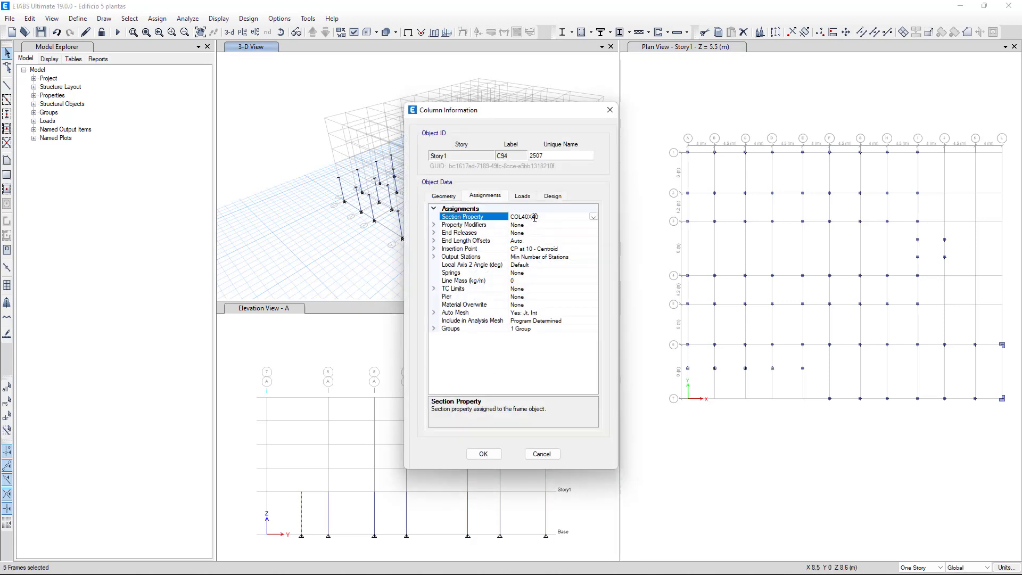
pyautogui.click(593, 217)
pyautogui.click(532, 233)
pyautogui.click(489, 455)
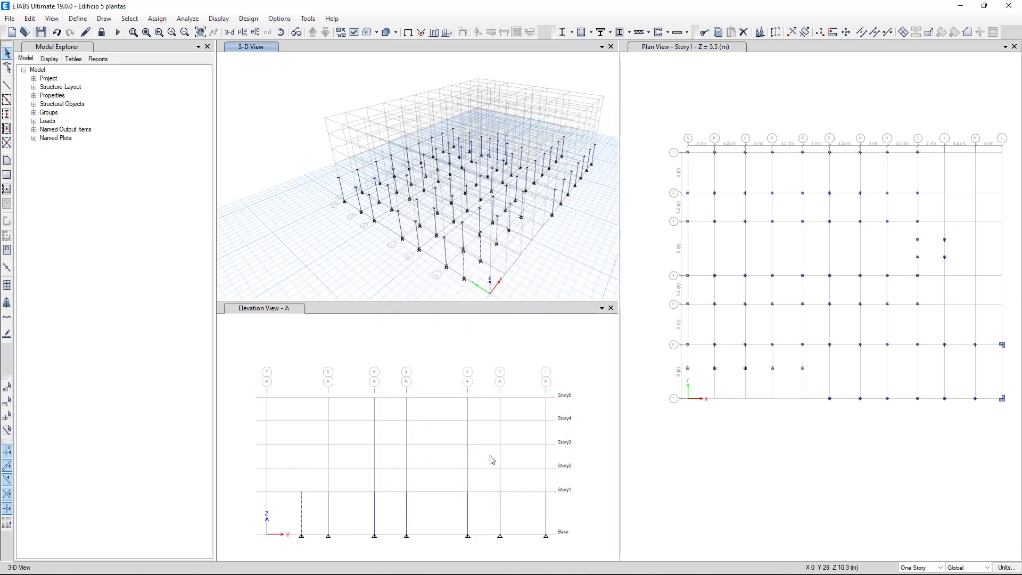
# Replicate the Story1 columns on grids 1–6 (A–I), grid 7 (F–I), the four between grids 3 and 4, and the five COLC45D columns to Story2–Story4
pyautogui.scroll(4, 708, 366)
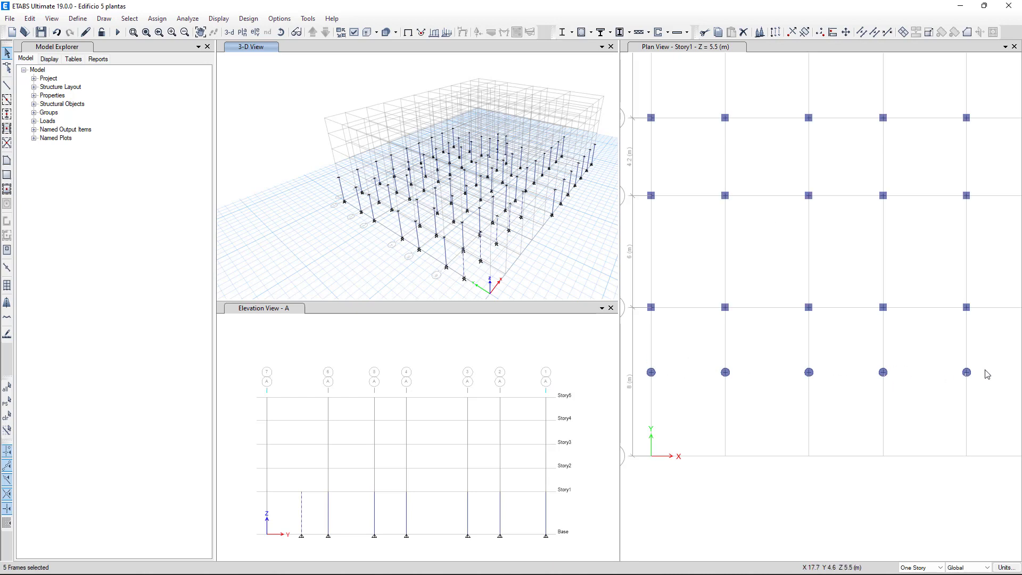
pyautogui.click(795, 509)
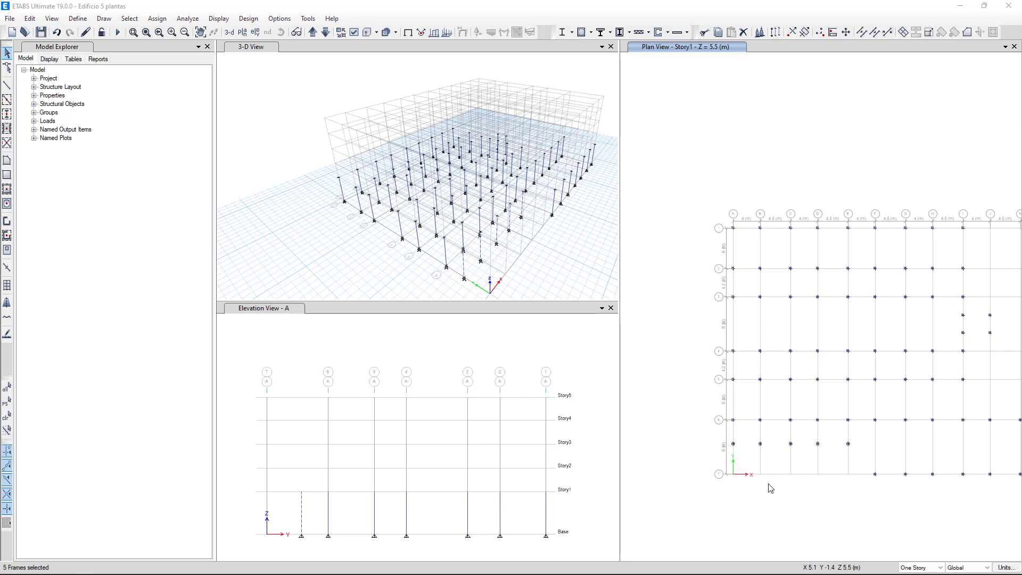
pyautogui.moveTo(771, 486); pyautogui.dragTo(718, 461, button='middle')
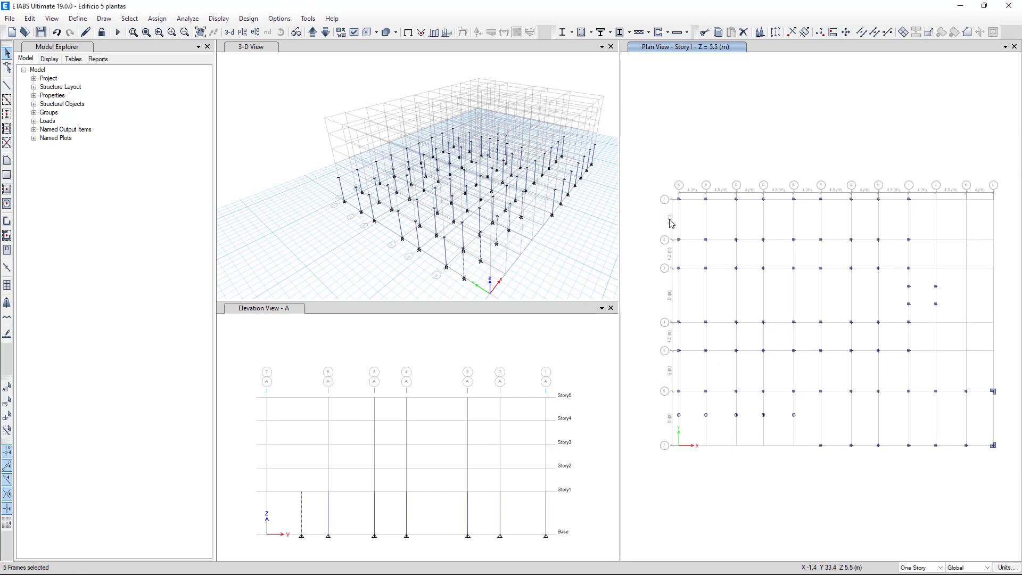
pyautogui.moveTo(663, 187); pyautogui.dragTo(916, 406)
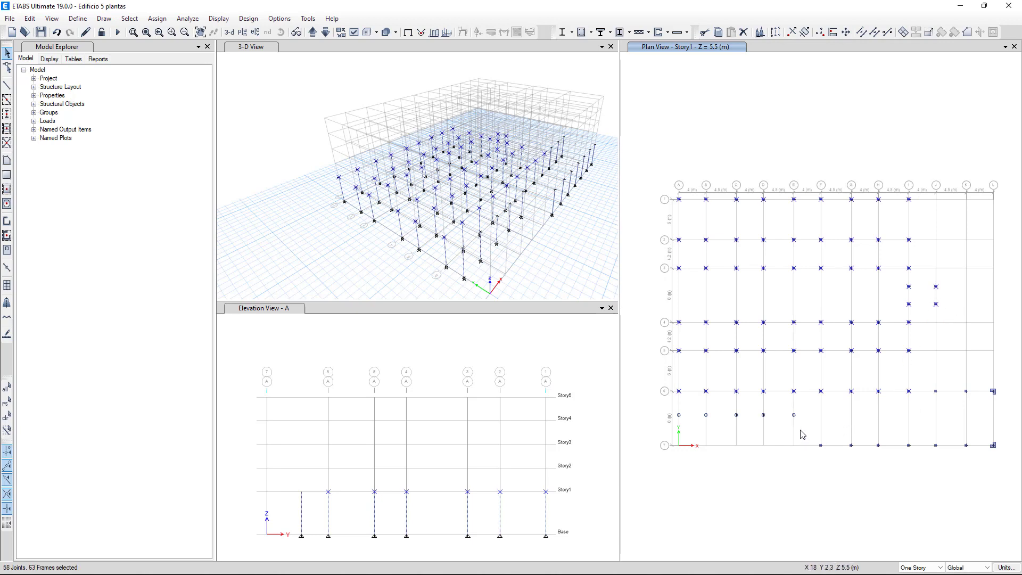
pyautogui.moveTo(800, 429); pyautogui.dragTo(918, 464)
pyautogui.hotkey('ctrl', 'r')
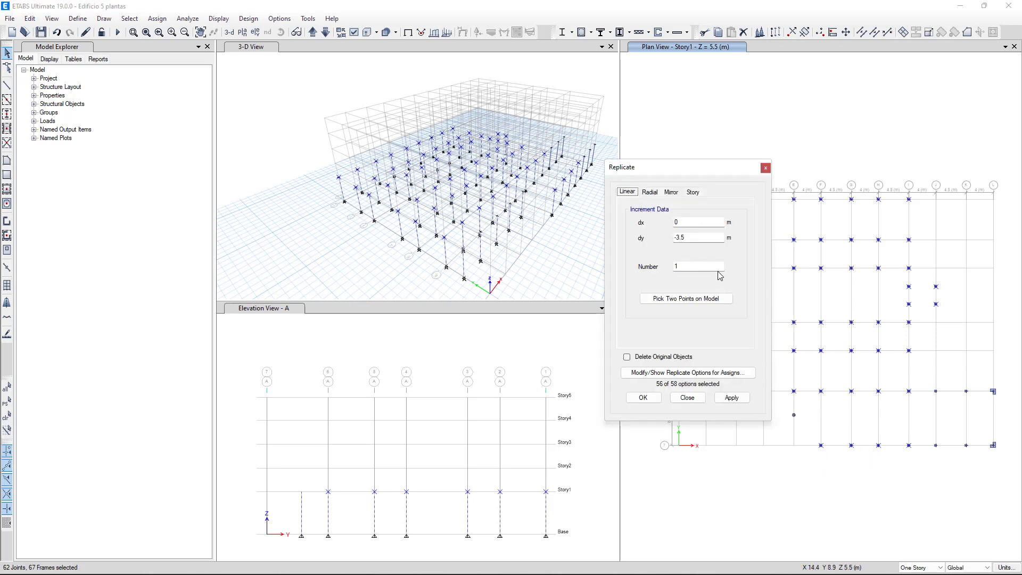
pyautogui.click(693, 192)
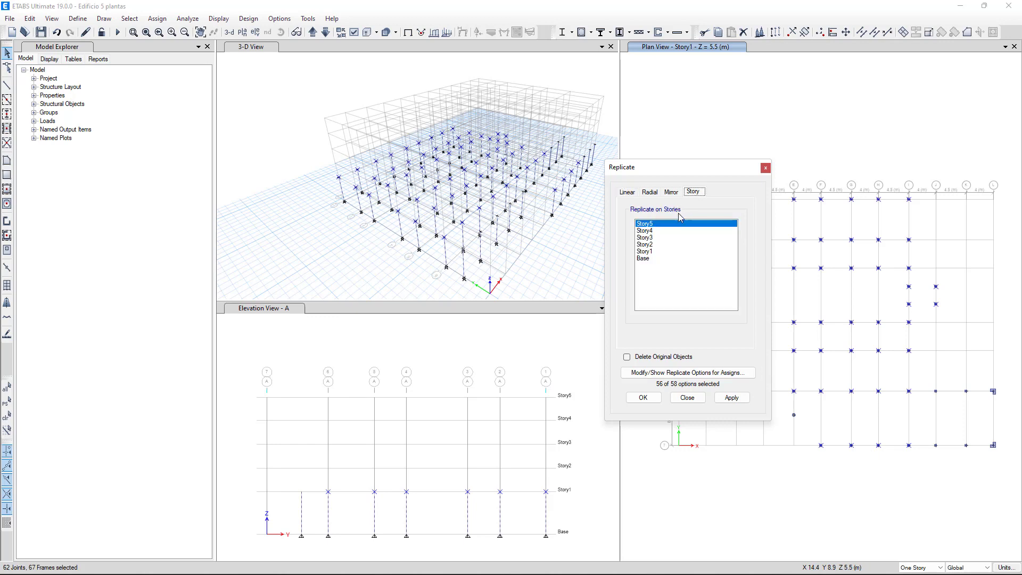
pyautogui.click(651, 245)
pyautogui.click(654, 239)
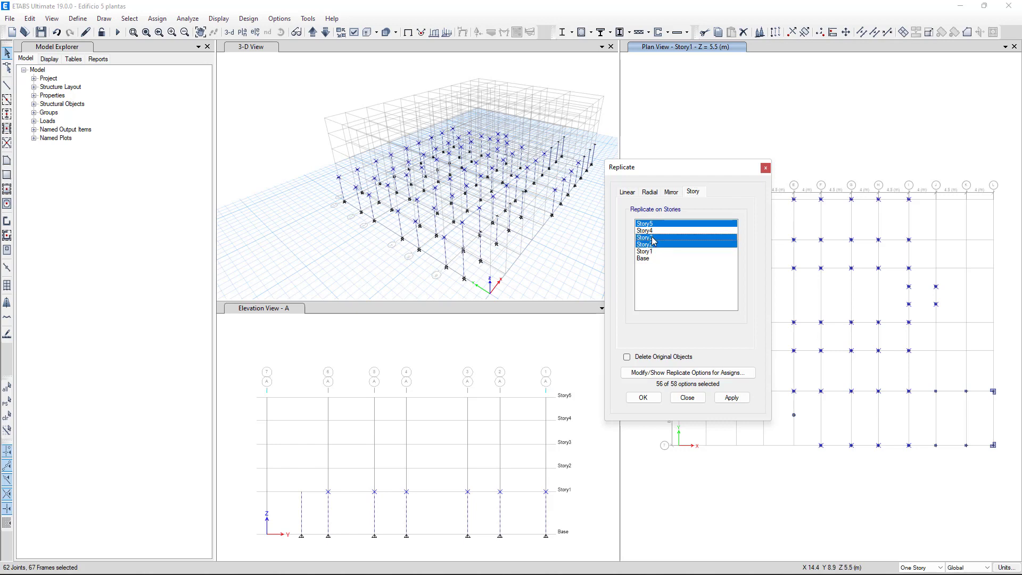
pyautogui.click(649, 230)
pyautogui.click(645, 224)
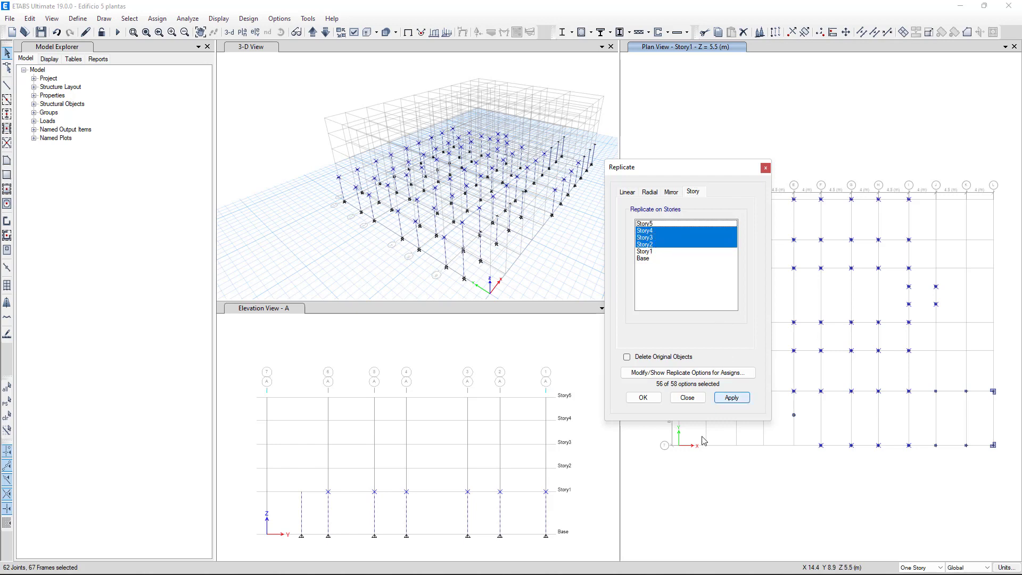
pyautogui.click(736, 401)
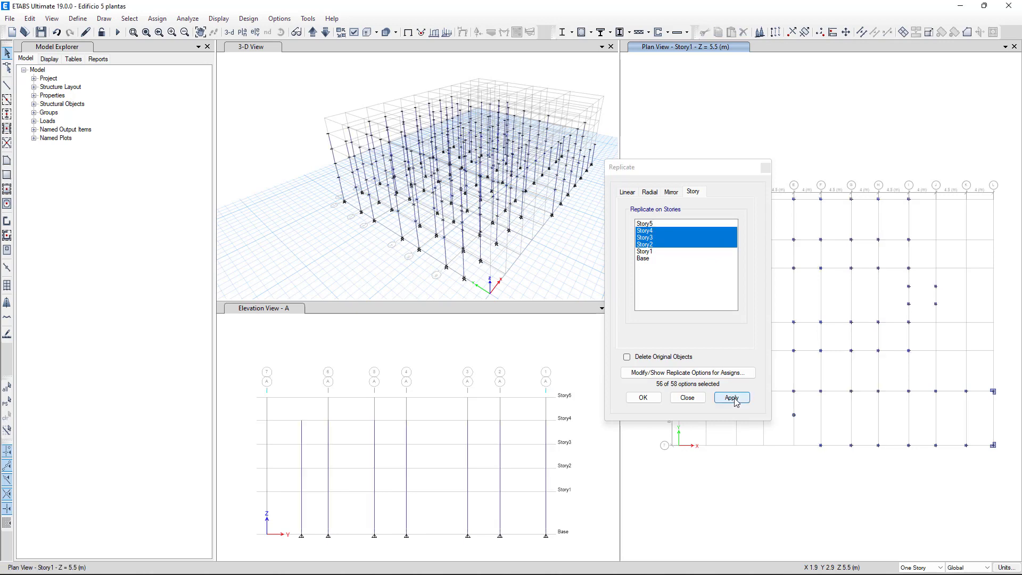
pyautogui.click(644, 399)
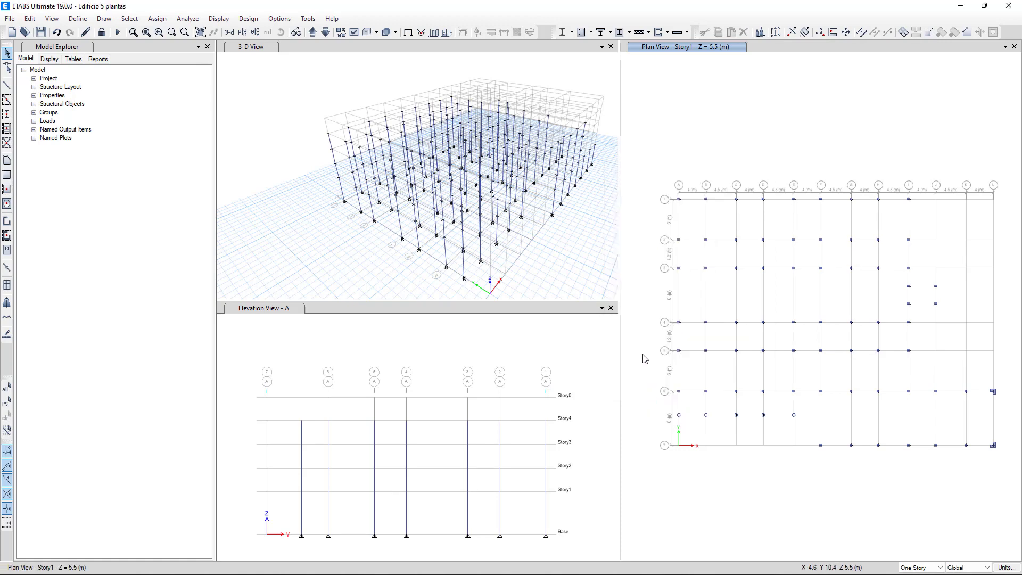
# Replicate the Story1 columns on grids 2 to 5, including the four intermediate ones near grids I and J, to Story5
pyautogui.click(541, 256)
pyautogui.moveTo(524, 255)
pyautogui.keyDown('shift'); pyautogui.mouseDown(button='middle')
pyautogui.moveTo(469, 254)
pyautogui.moveTo(465, 230)
pyautogui.moveTo(511, 226)
pyautogui.moveTo(521, 251)
pyautogui.mouseUp(button='middle'); pyautogui.keyUp('shift')
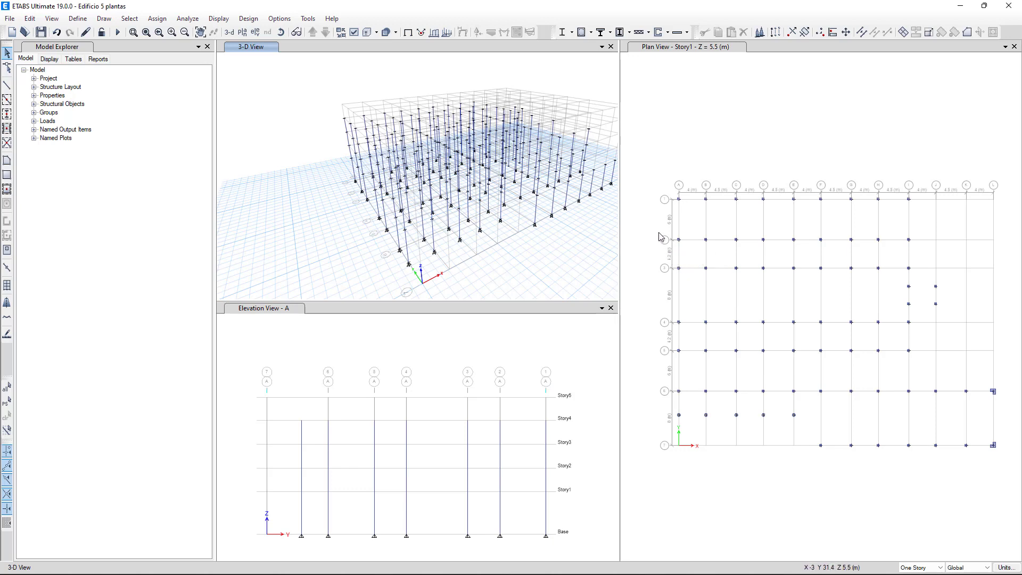
pyautogui.moveTo(659, 233); pyautogui.dragTo(951, 363)
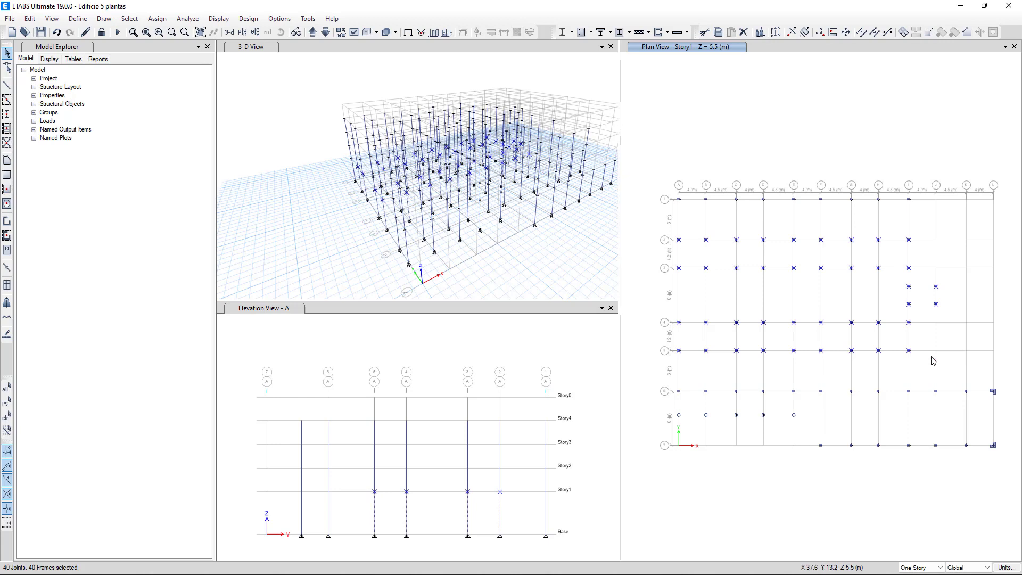
pyautogui.hotkey('ctrl', 'r')
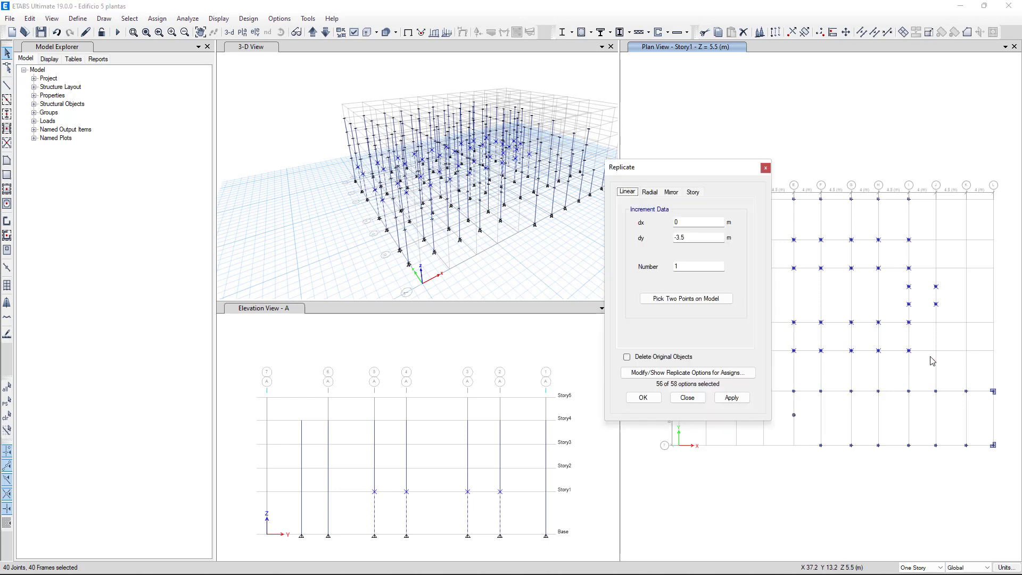
pyautogui.click(695, 192)
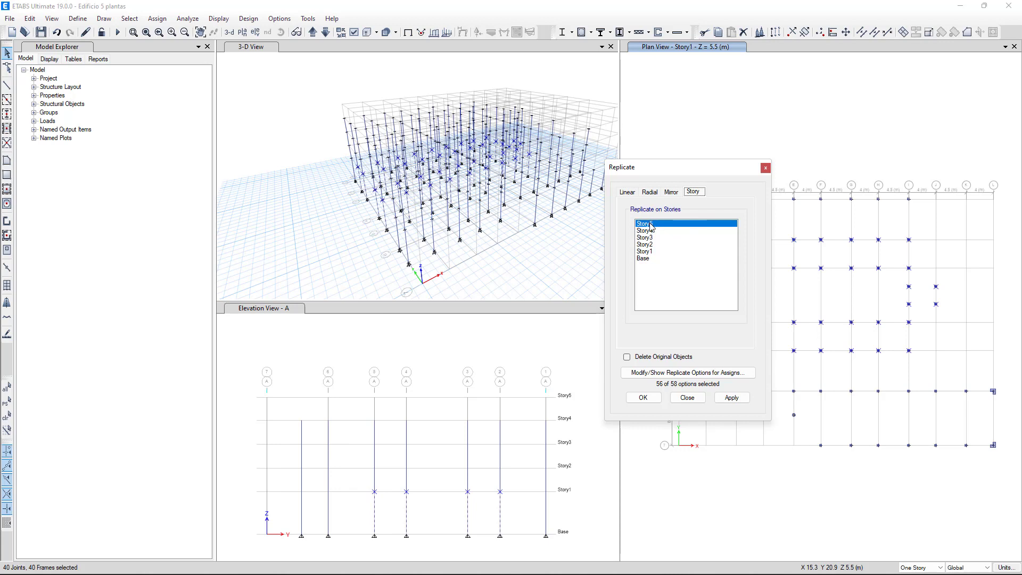
pyautogui.click(732, 398)
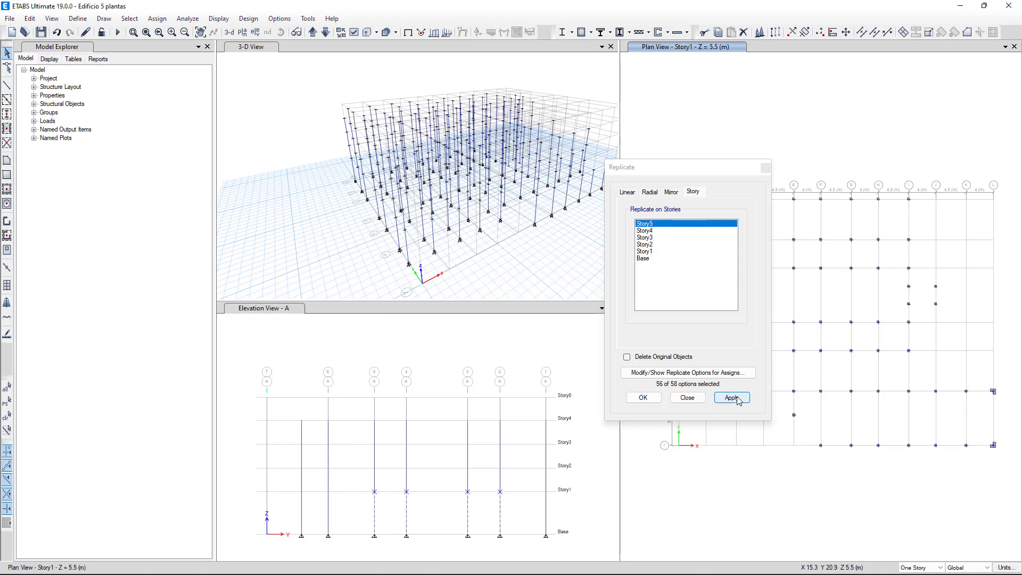
pyautogui.click(688, 398)
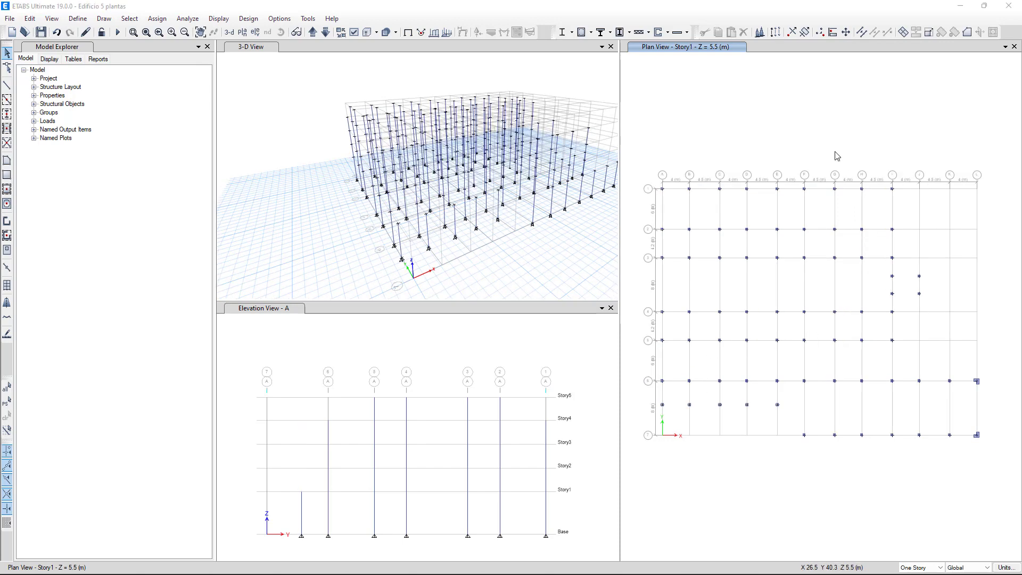
# Step the plan view through the upper stories up to Story5 and back to Story2, checking the replicated columns
pyautogui.click(313, 32)
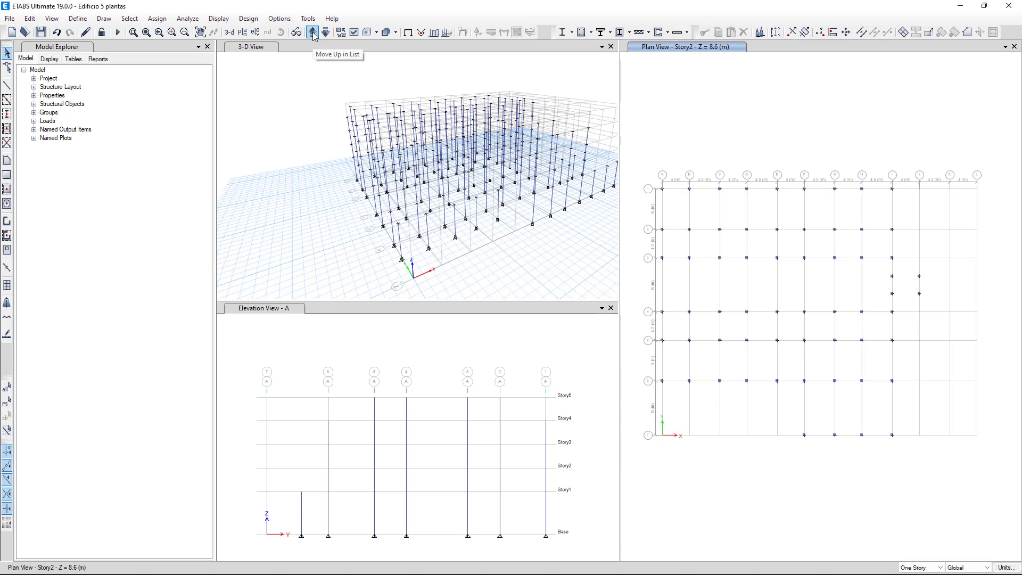
pyautogui.click(312, 33)
pyautogui.click(312, 32)
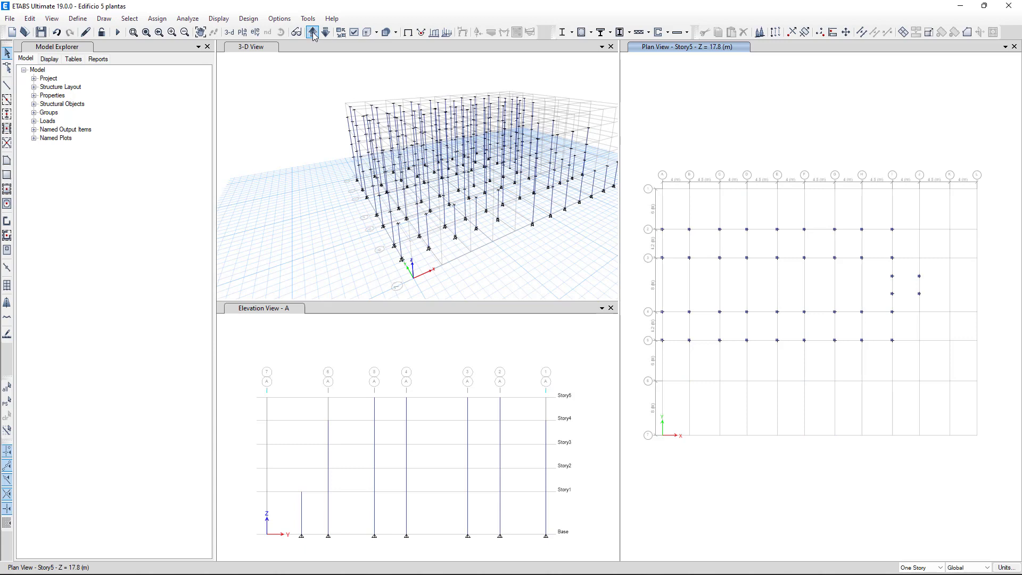
pyautogui.click(313, 33)
pyautogui.click(313, 33)
pyautogui.click(313, 33)
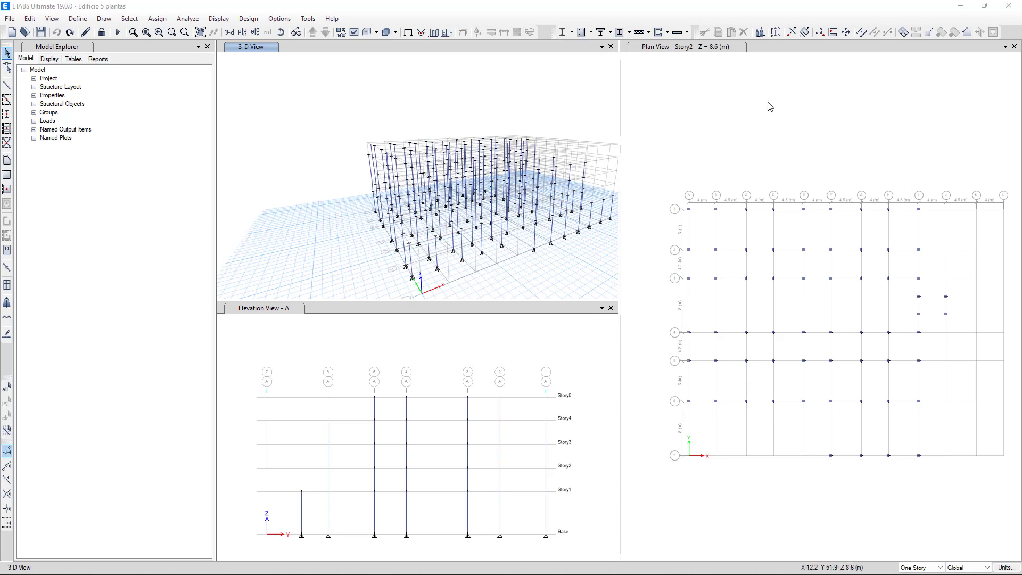
# Make the Story2 plan view active and set drawing to apply to Similar Stories
pyautogui.click(650, 51)
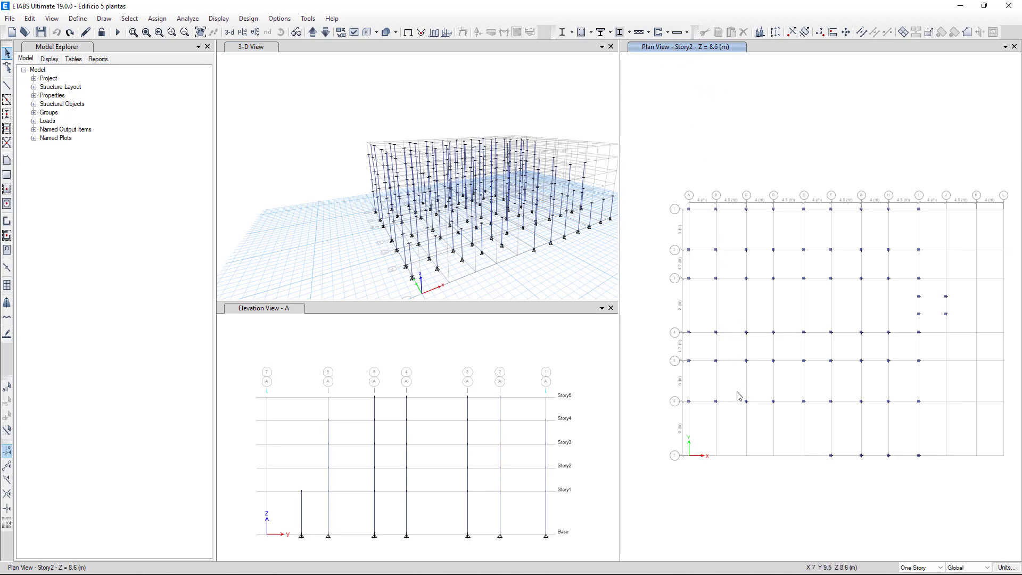
pyautogui.click(933, 568)
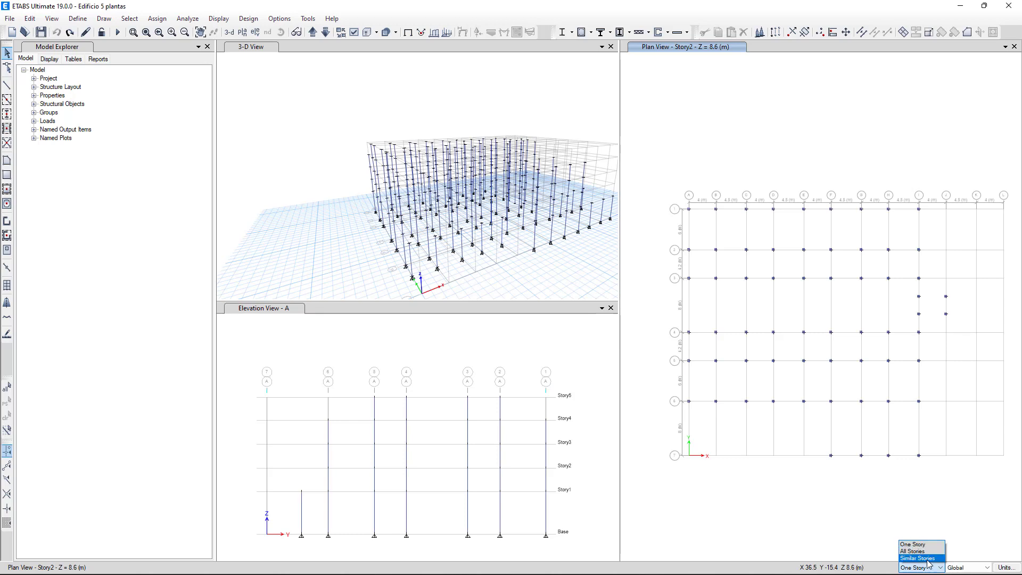
pyautogui.click(928, 559)
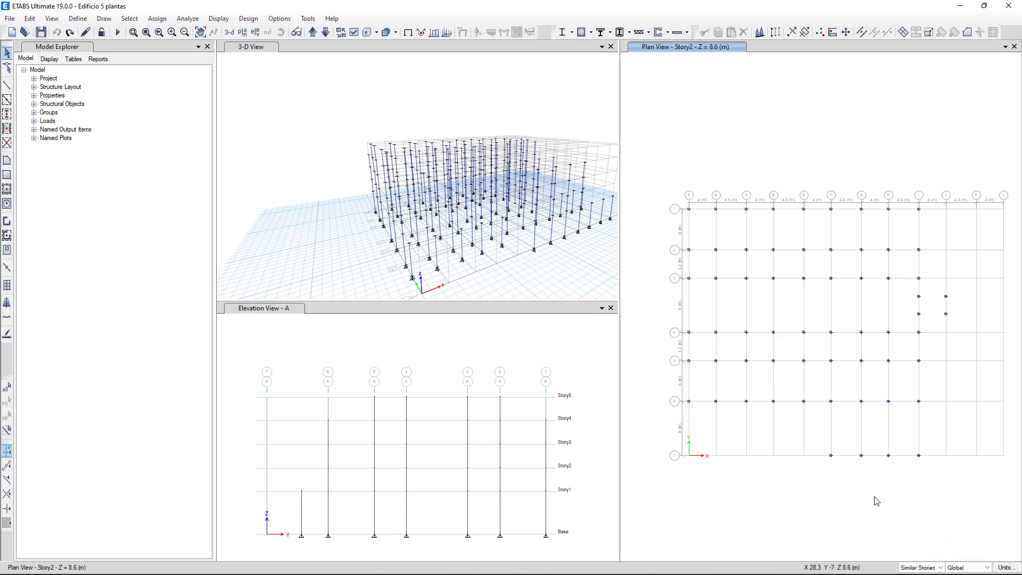
# Draw VIGA 40X50 beams on the Story2 plan between grids 2 and 3, along grids B to H
pyautogui.click(104, 18)
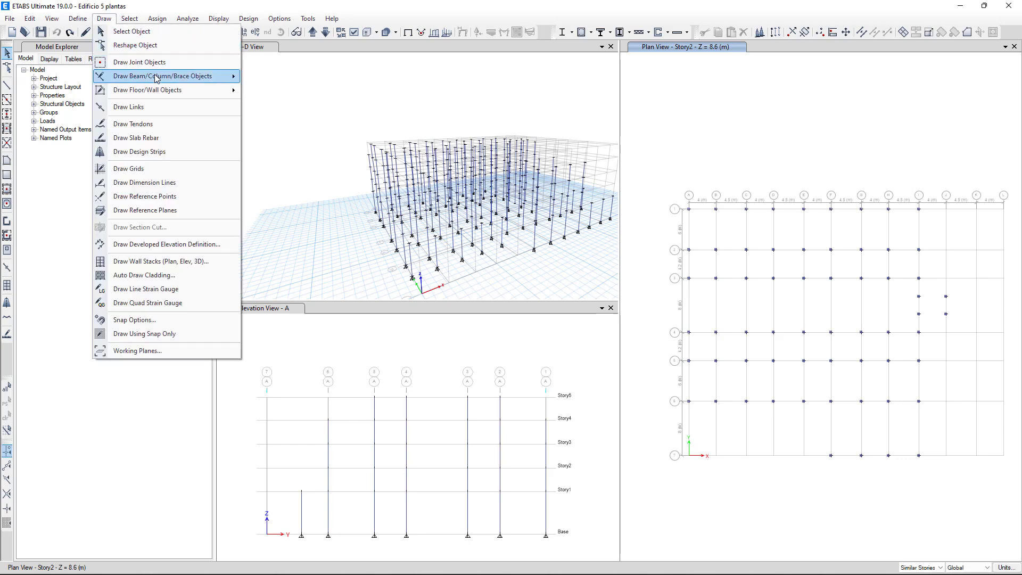
pyautogui.moveTo(160, 78)
pyautogui.click(291, 92)
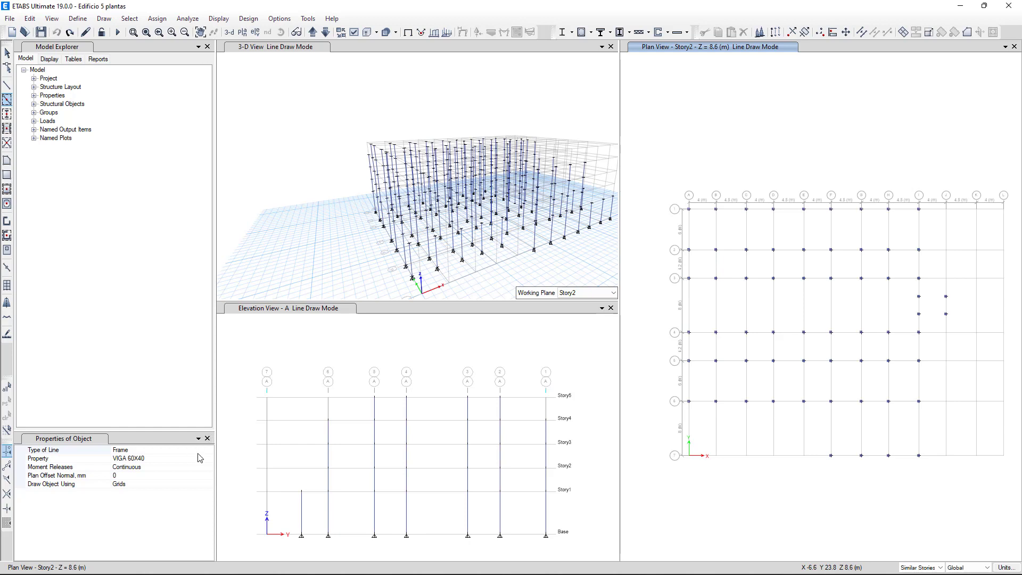
pyautogui.click(199, 458)
pyautogui.click(209, 458)
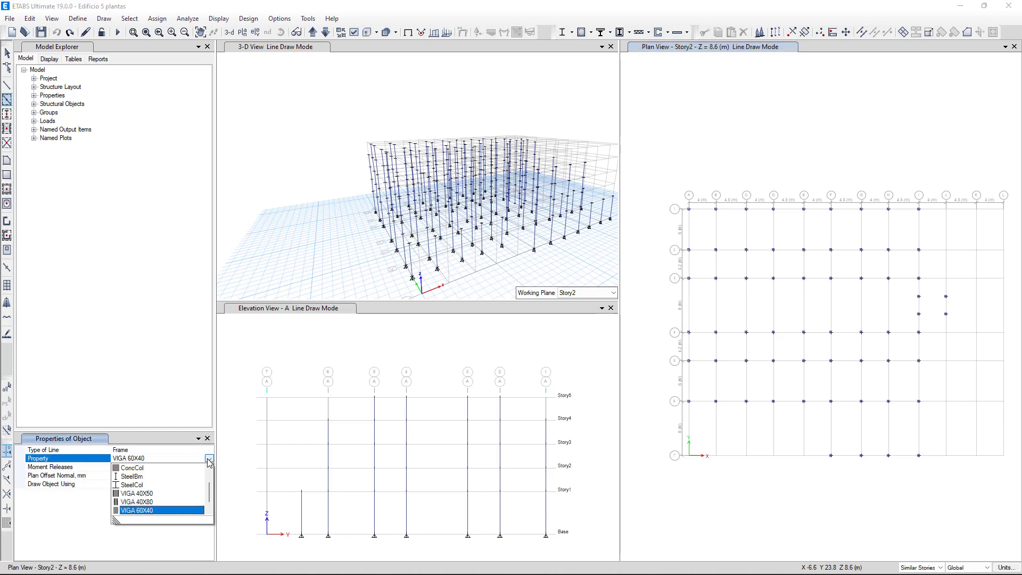
pyautogui.click(142, 494)
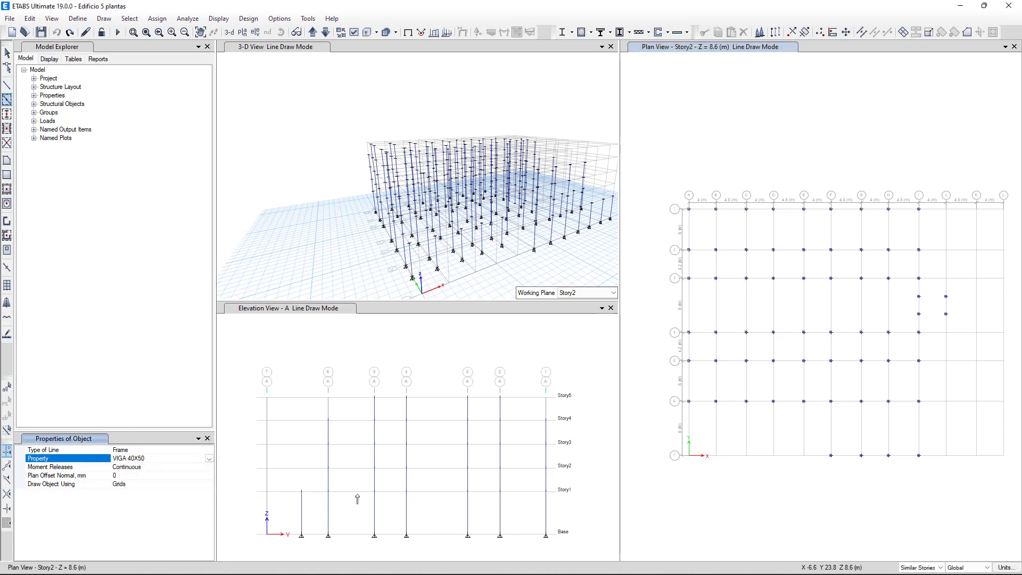
pyautogui.click(716, 263)
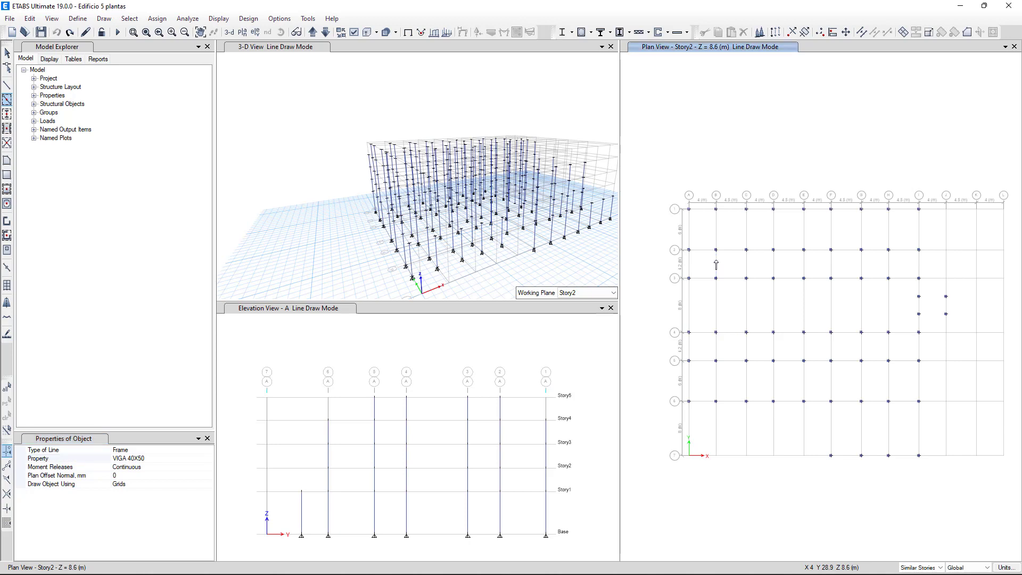
pyautogui.click(769, 270)
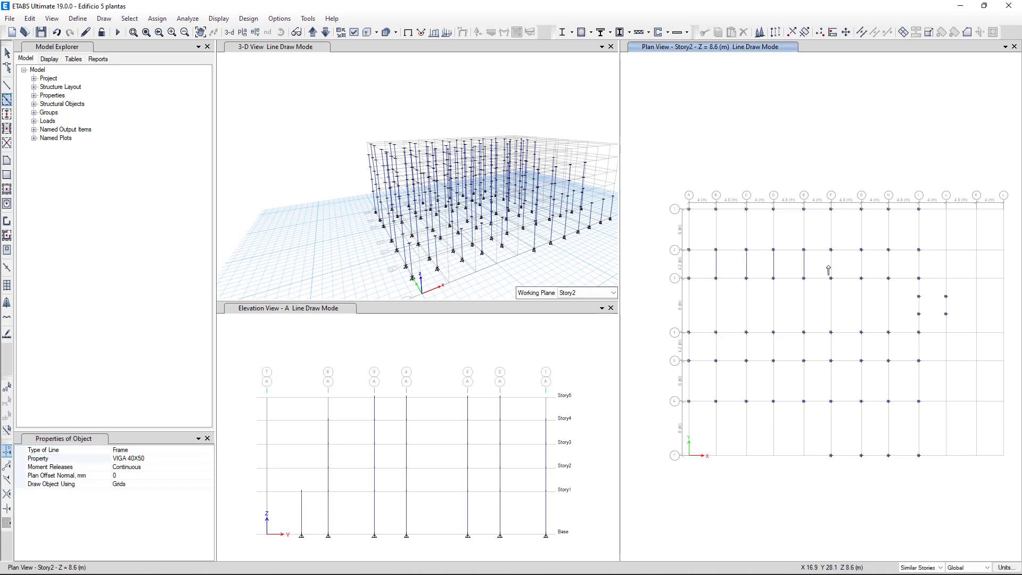
pyautogui.click(891, 270)
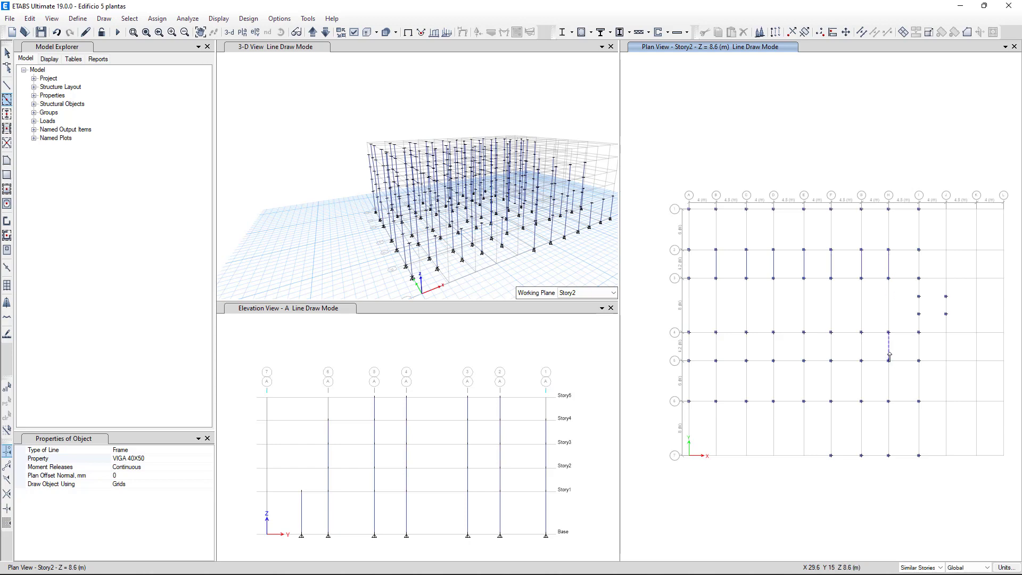
# Draw VIGA 40X50 beams on the Story2 plan between grids 4 and 5, along grids B to H
pyautogui.click(849, 354)
pyautogui.click(833, 352)
pyautogui.click(803, 355)
pyautogui.click(803, 355)
pyautogui.click(775, 355)
pyautogui.click(722, 354)
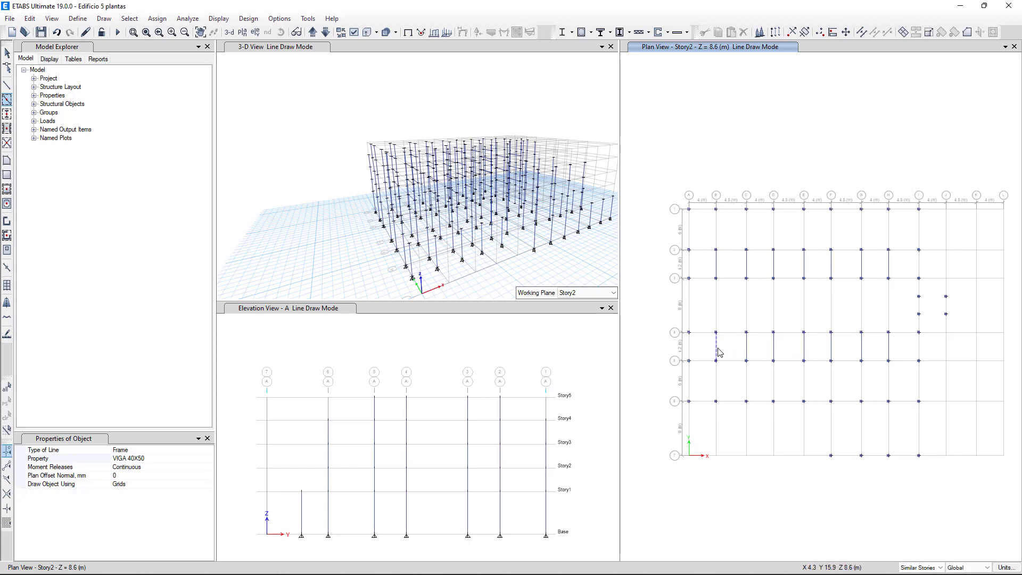
# Draw VIGA 40X80 beams between grids 3 and 4 along grids B to H, and between grids 6 and 7 along grids G and H
pyautogui.click(203, 457)
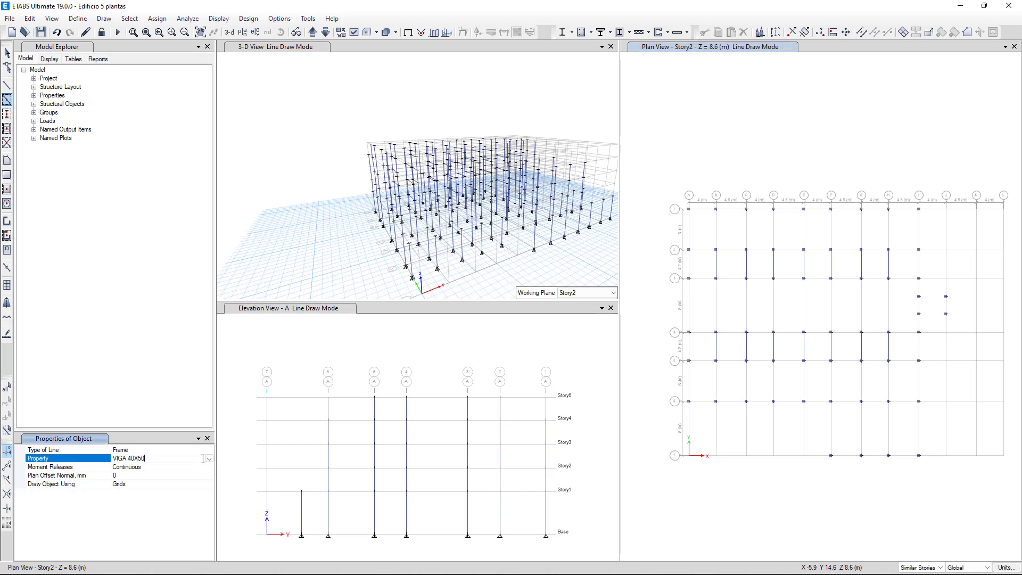
pyautogui.click(209, 458)
pyautogui.scroll(-1, 168, 498)
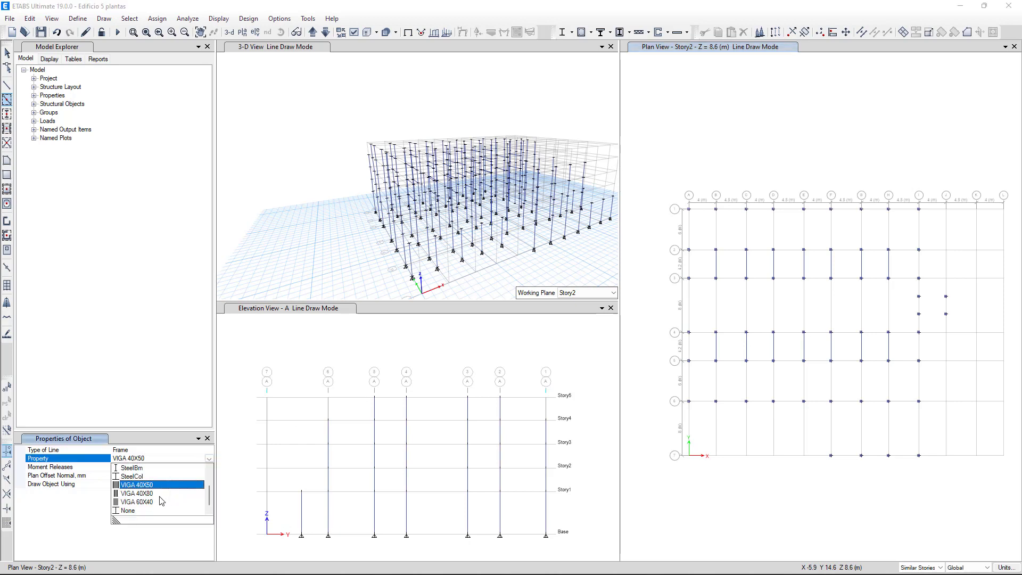
pyautogui.click(151, 495)
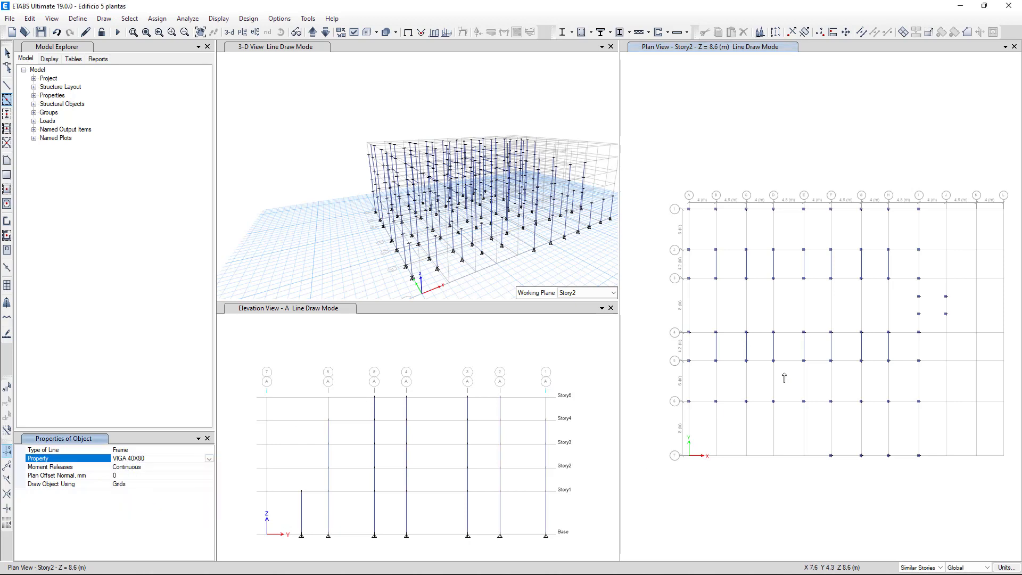
pyautogui.click(713, 316)
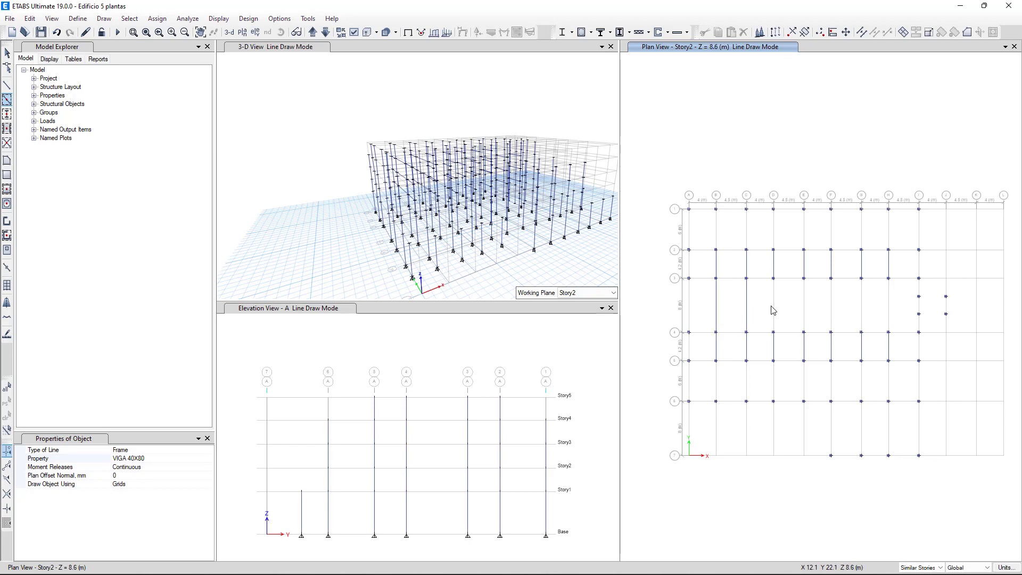
pyautogui.click(805, 313)
pyautogui.click(831, 312)
pyautogui.click(862, 312)
pyautogui.click(887, 315)
pyautogui.click(862, 441)
pyautogui.click(889, 440)
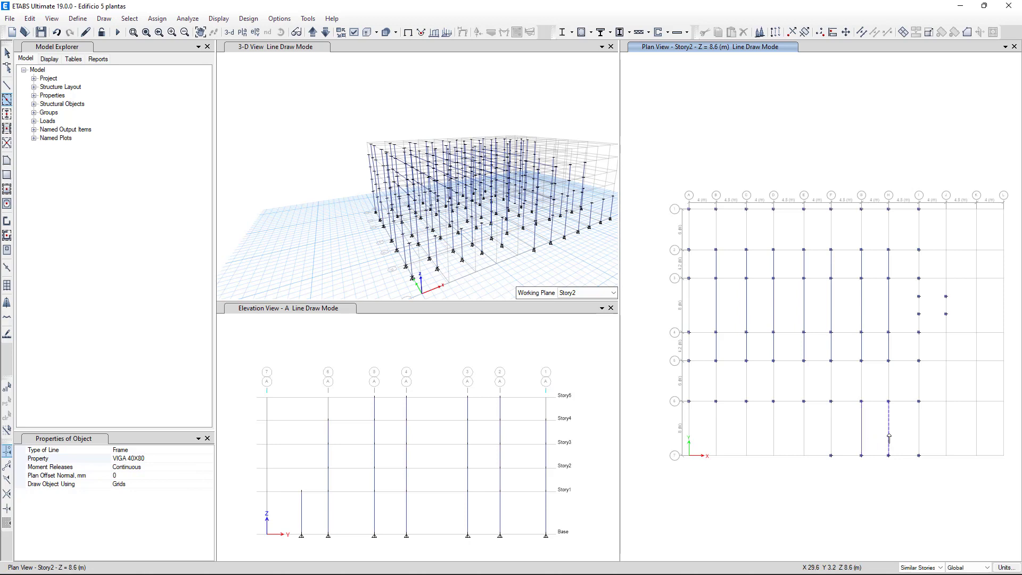
# Draw VIGA 60X40 beams on the Story2 plan between grids 5 and 6, along grids G and H
pyautogui.click(166, 460)
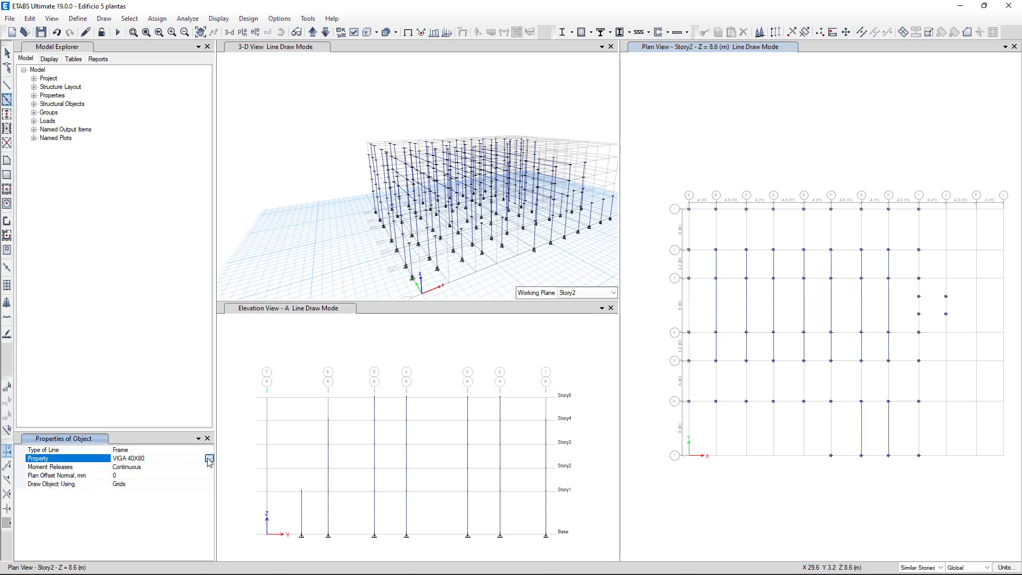
pyautogui.click(209, 459)
pyautogui.click(149, 512)
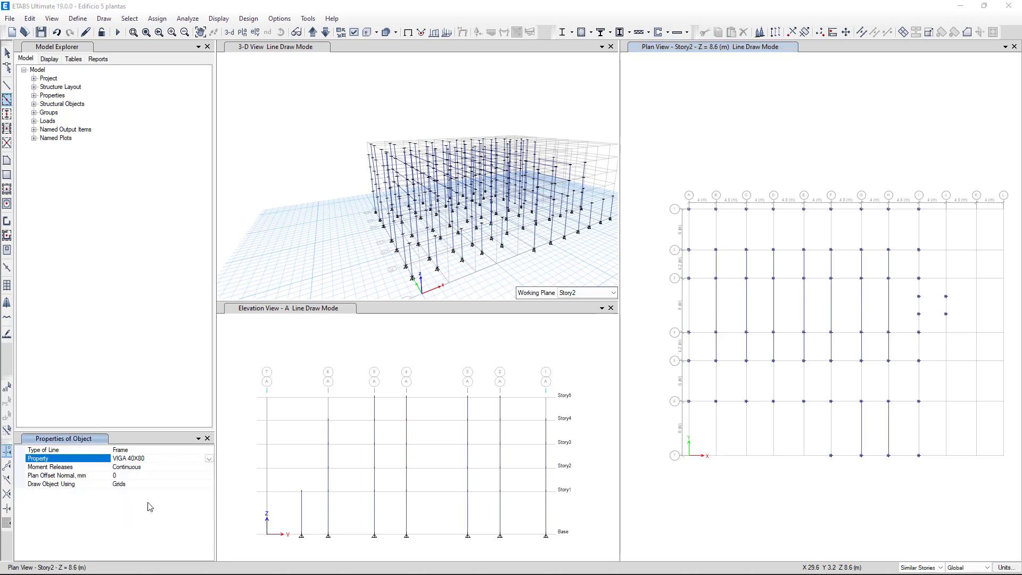
pyautogui.click(864, 382)
pyautogui.click(886, 383)
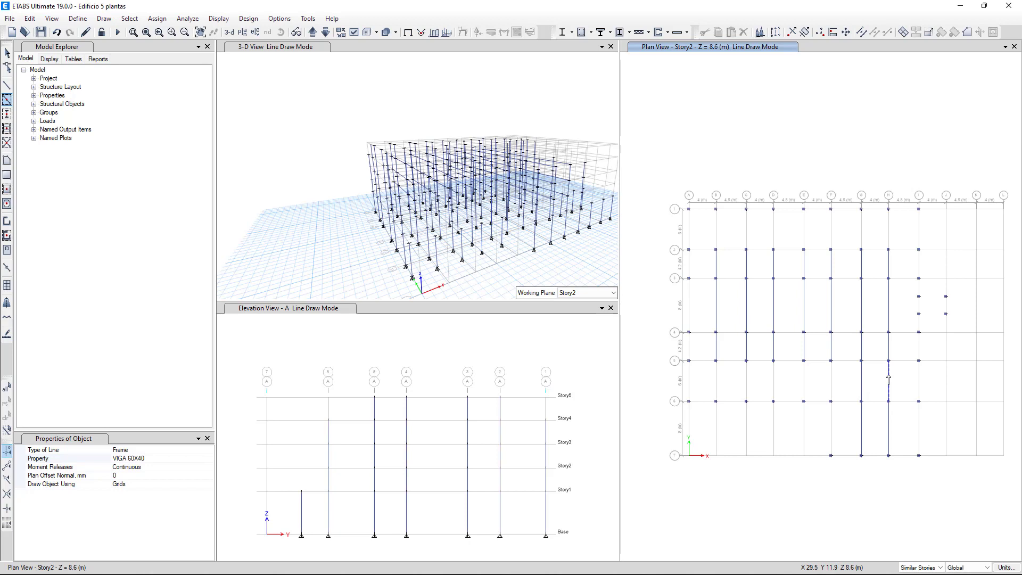
pyautogui.press('Escape')
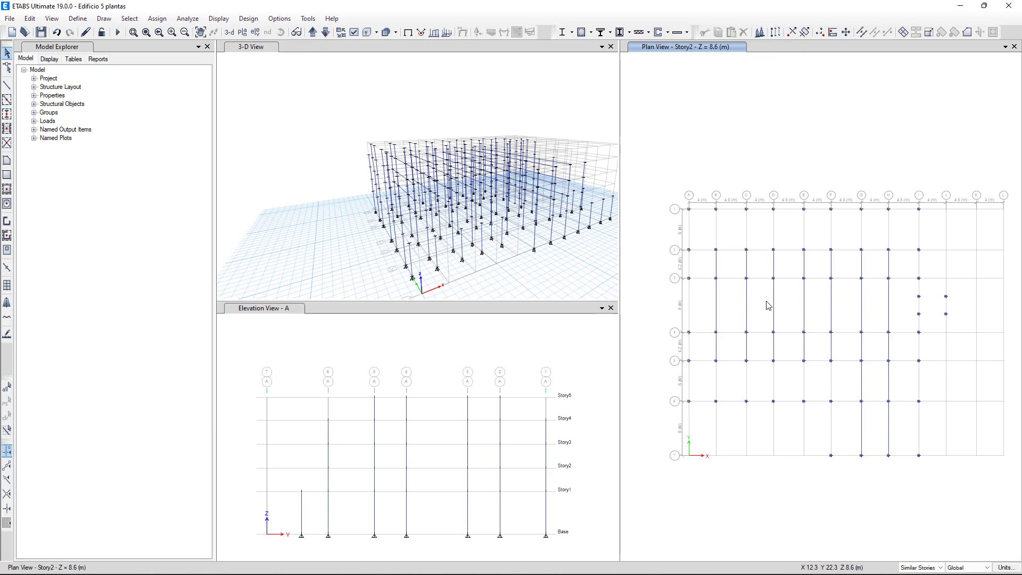
# Replicate the Story2 beams between grids 2 and 7 to Story5 and Story1
pyautogui.moveTo(713, 265); pyautogui.dragTo(703, 330)
pyautogui.moveTo(852, 270); pyautogui.dragTo(709, 273)
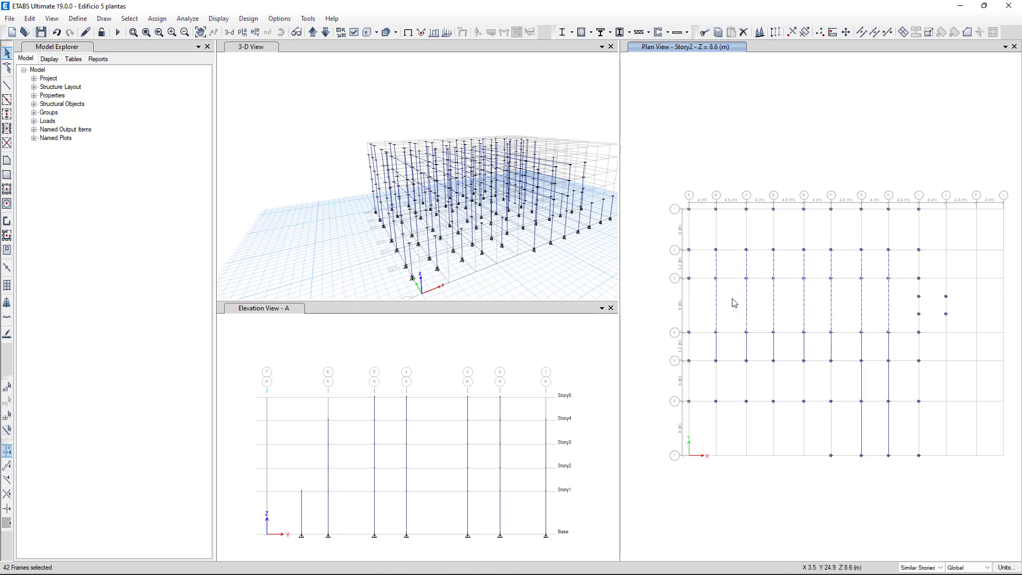
pyautogui.moveTo(896, 346); pyautogui.dragTo(703, 358)
pyautogui.moveTo(898, 381); pyautogui.dragTo(845, 396)
pyautogui.moveTo(897, 428); pyautogui.dragTo(859, 440)
pyautogui.hotkey('ctrl', 'r')
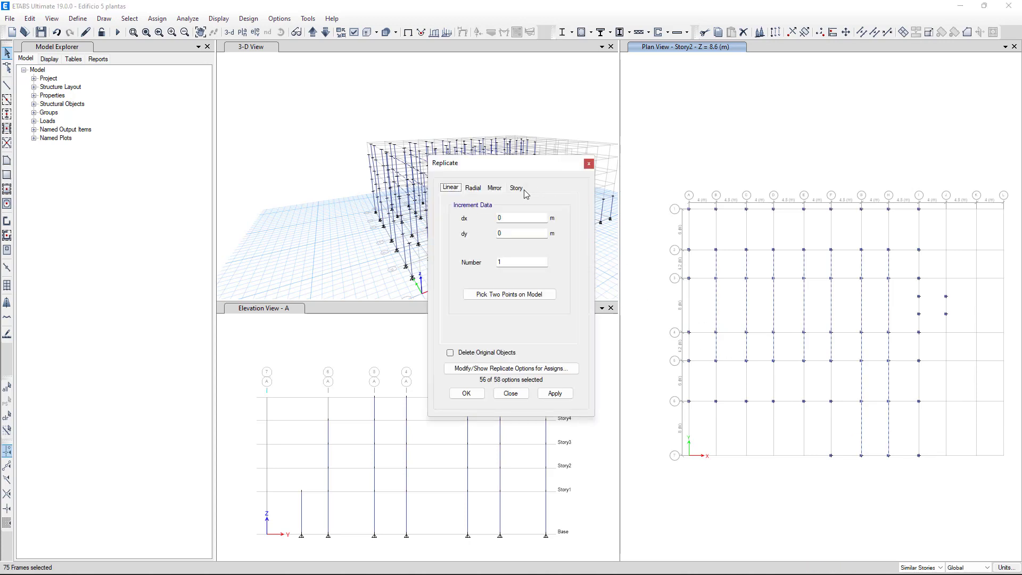
pyautogui.click(523, 189)
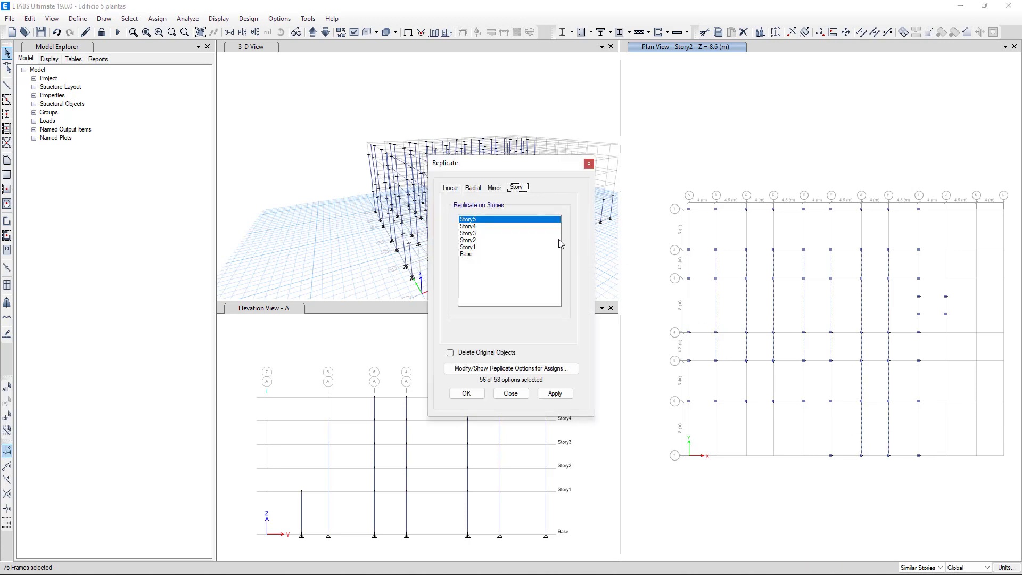
pyautogui.keyDown('shift'); pyautogui.click(471, 248); pyautogui.keyUp('shift')
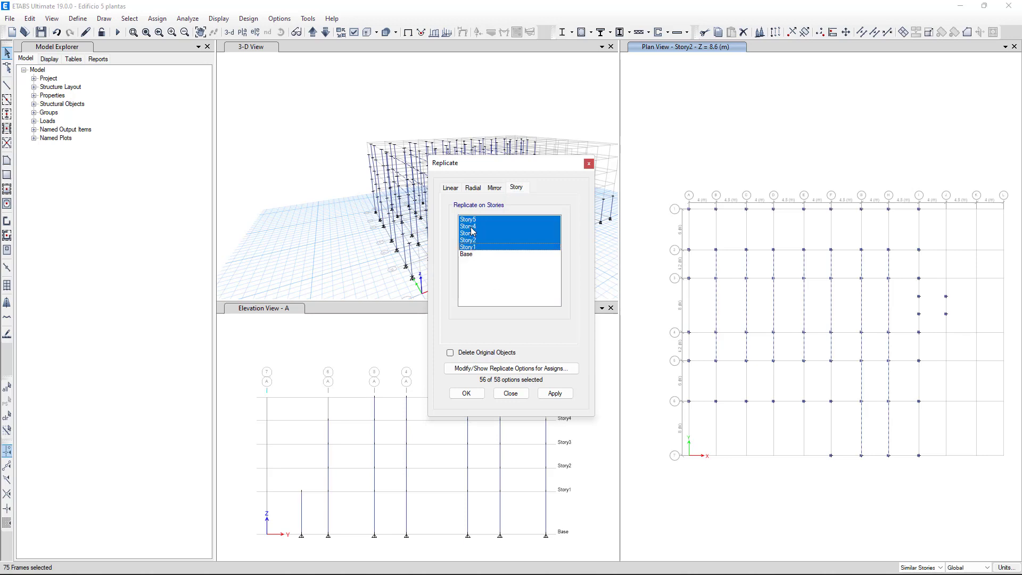
pyautogui.keyDown('ctrl'); pyautogui.click(476, 227); pyautogui.keyUp('ctrl')
pyautogui.keyDown('ctrl'); pyautogui.click(478, 234); pyautogui.keyUp('ctrl')
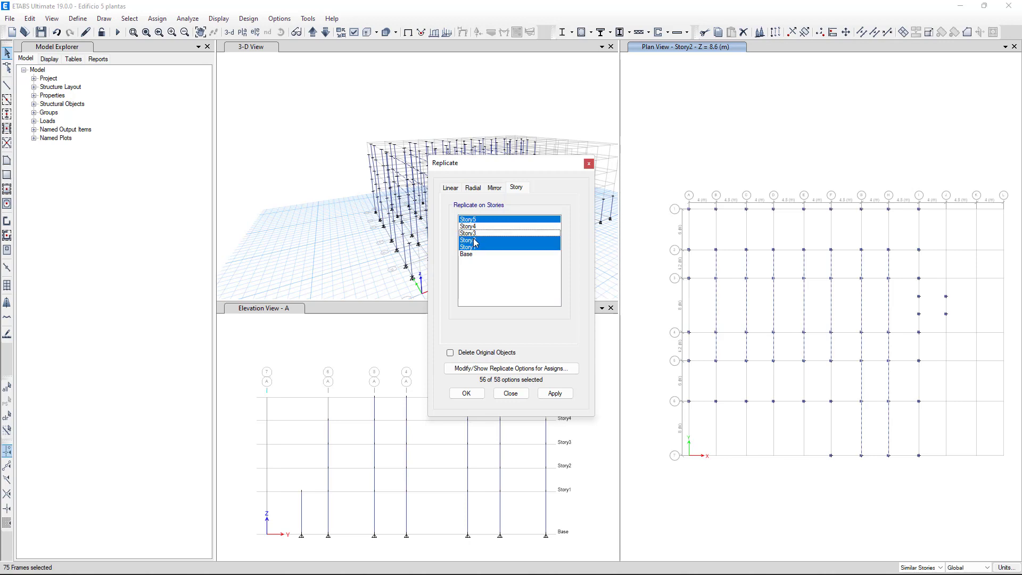
pyautogui.keyDown('ctrl'); pyautogui.click(476, 241); pyautogui.keyUp('ctrl')
pyautogui.click(554, 394)
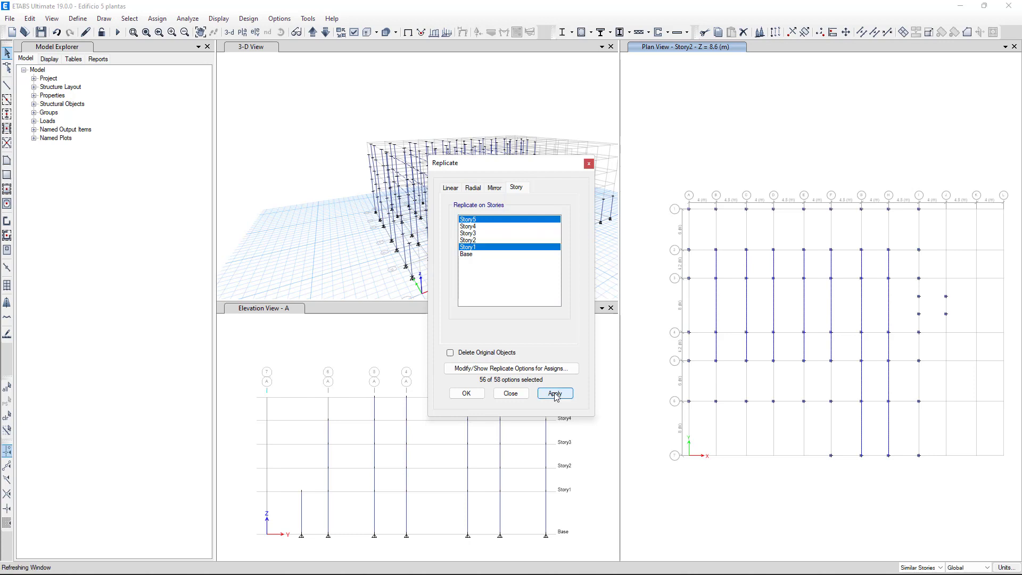
pyautogui.click(473, 397)
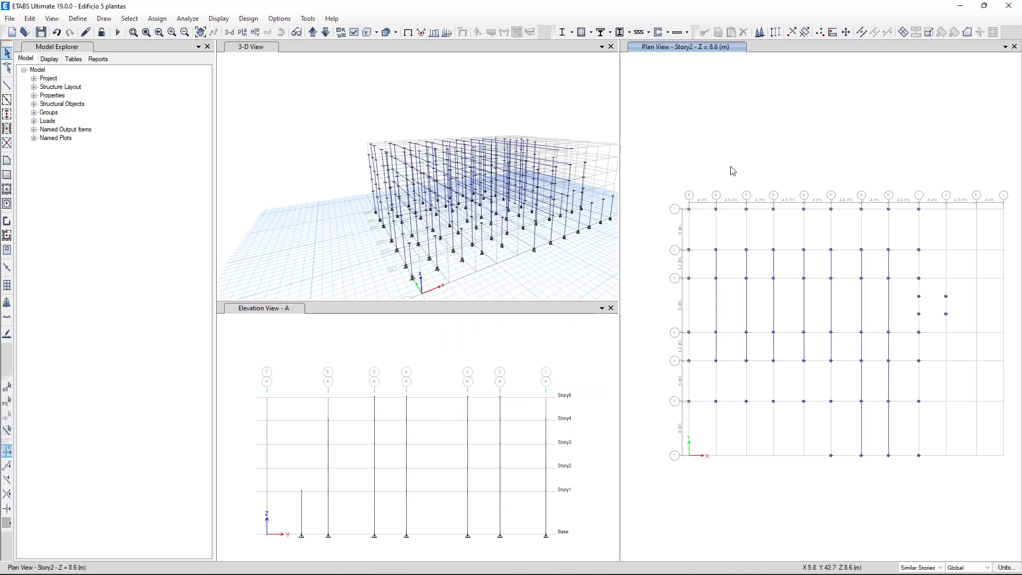
# On the Story1 plan, with drawing limited to One Story, draw VIGA 60X40 beams between grids 1 and 2 along grids B to H
pyautogui.click(324, 32)
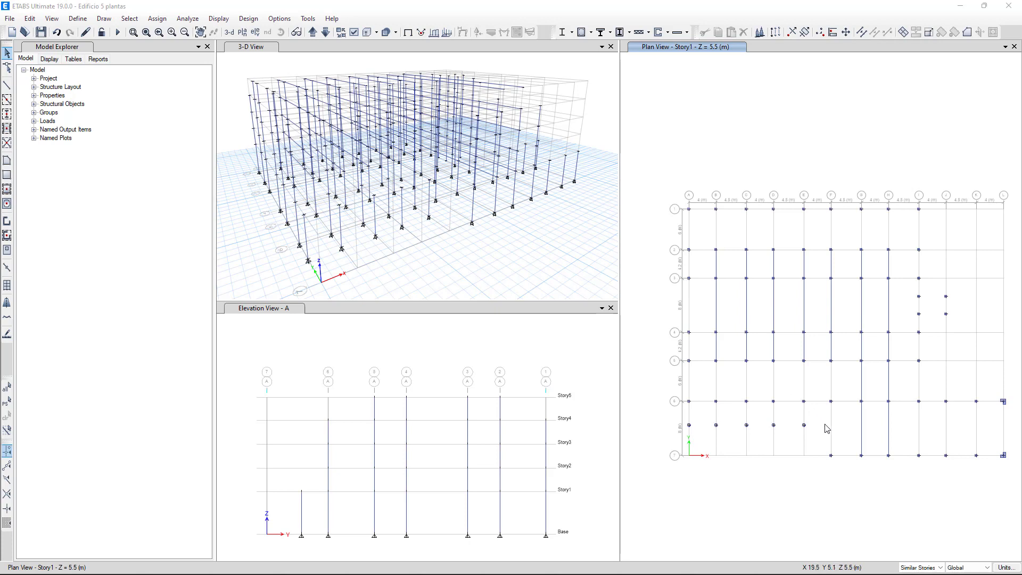
pyautogui.click(930, 567)
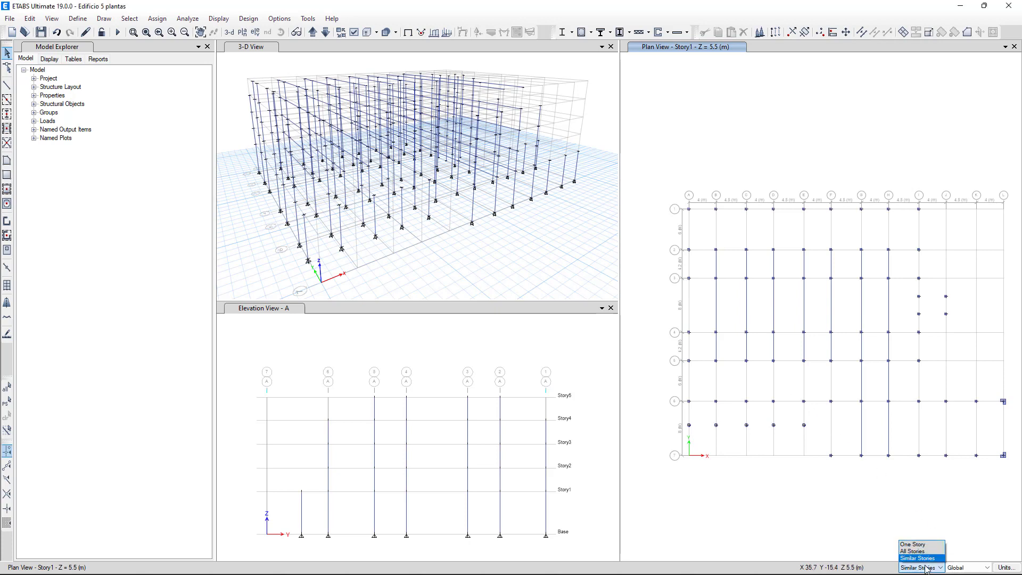
pyautogui.click(924, 544)
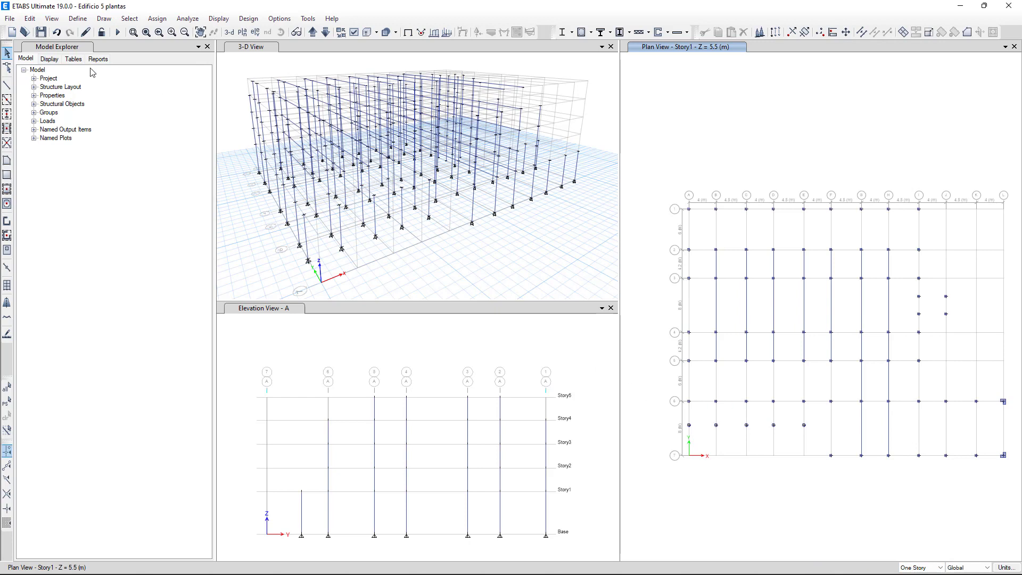
pyautogui.click(7, 99)
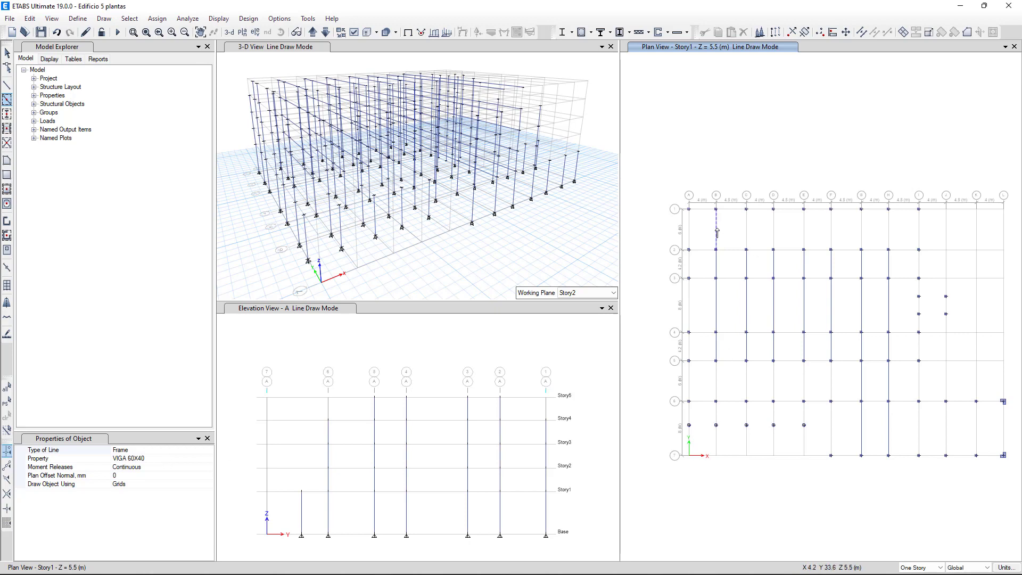
pyautogui.click(746, 235)
pyautogui.click(774, 233)
pyautogui.click(804, 234)
pyautogui.click(832, 238)
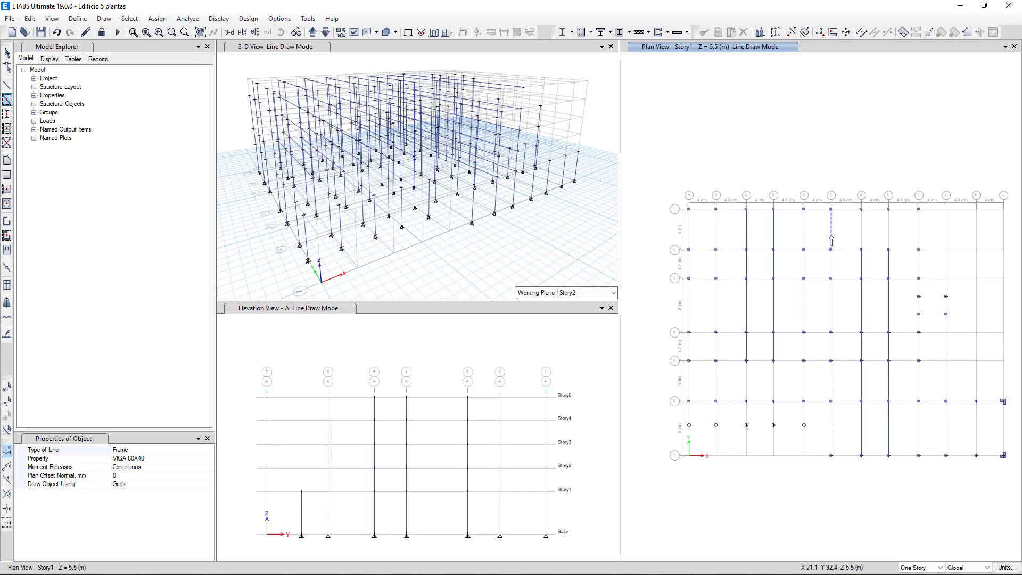
pyautogui.click(862, 234)
pyautogui.click(896, 235)
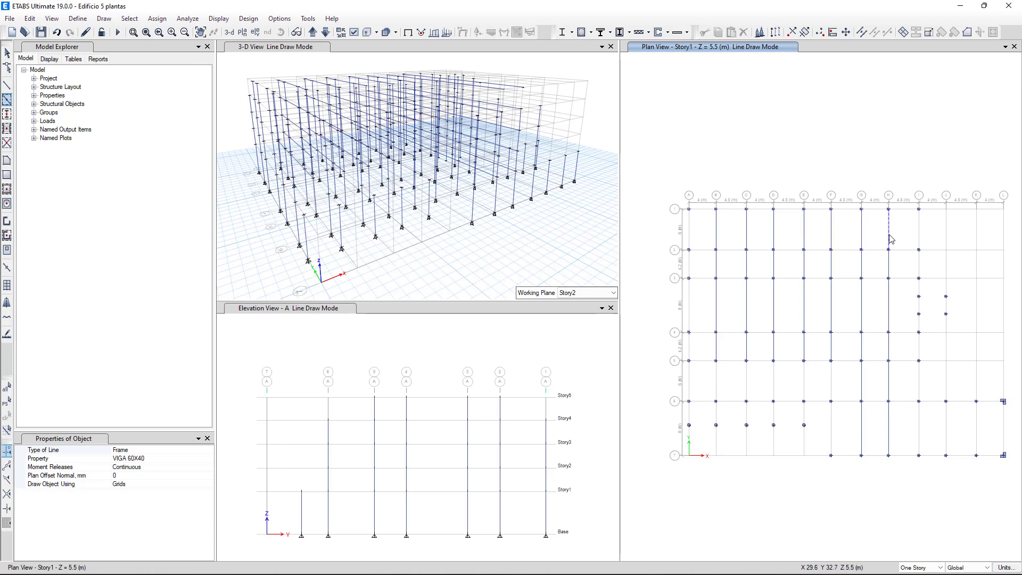
# Draw VIGA 60X40 beams on the Story1 plan between grids 5 and 6, along grids B to F
pyautogui.click(717, 390)
pyautogui.click(748, 390)
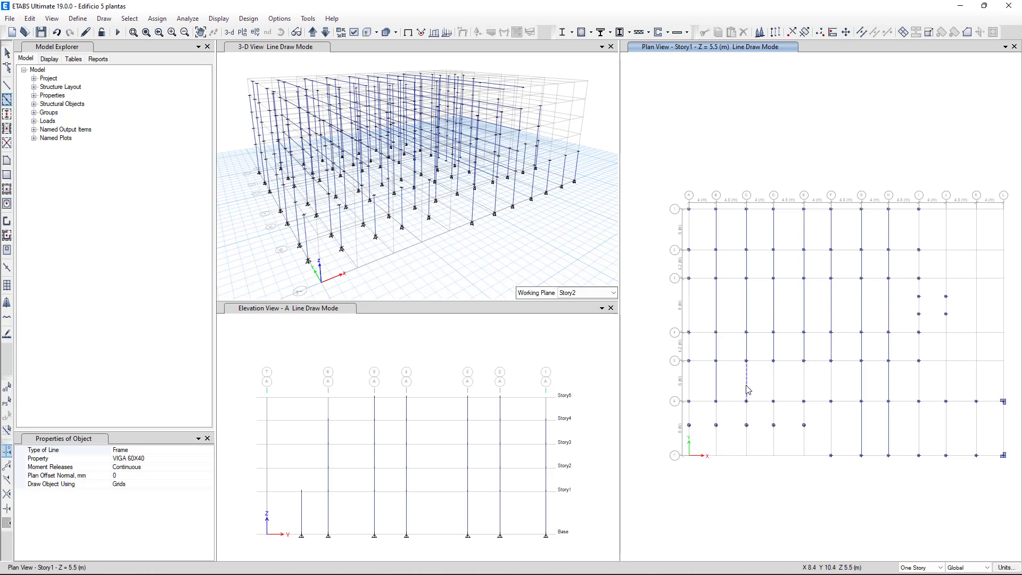
pyautogui.click(774, 388)
# Draw VIGA 40X80 beams on the Story1 plan between grids 6 and 7, along grids I to L
pyautogui.click(206, 459)
pyautogui.click(210, 459)
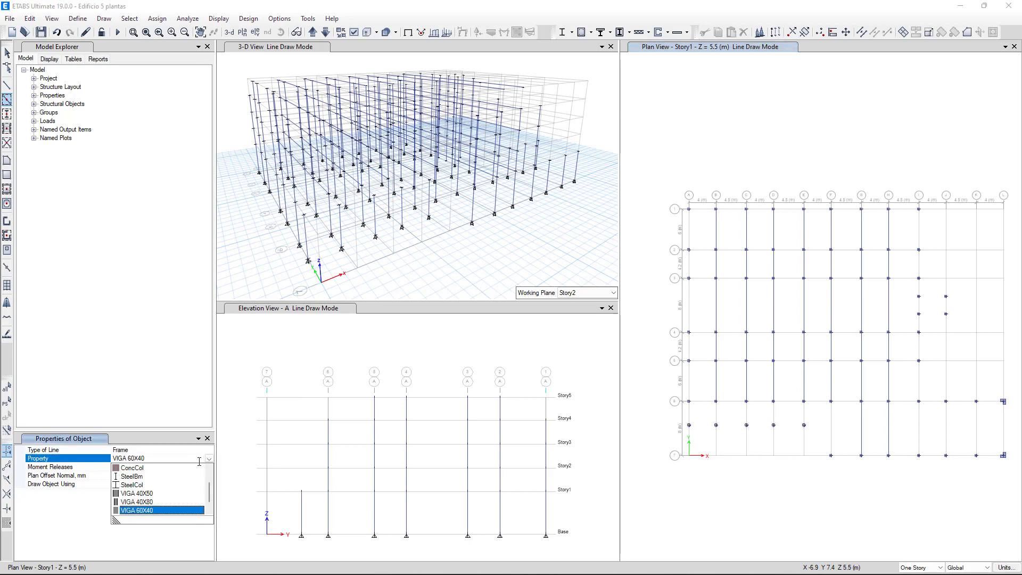
pyautogui.click(139, 502)
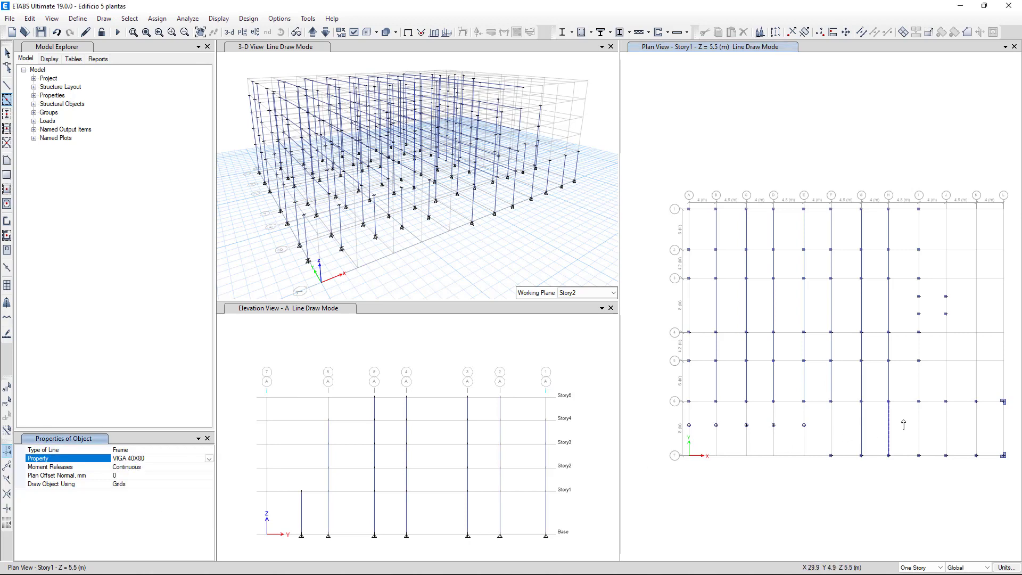
pyautogui.click(946, 426)
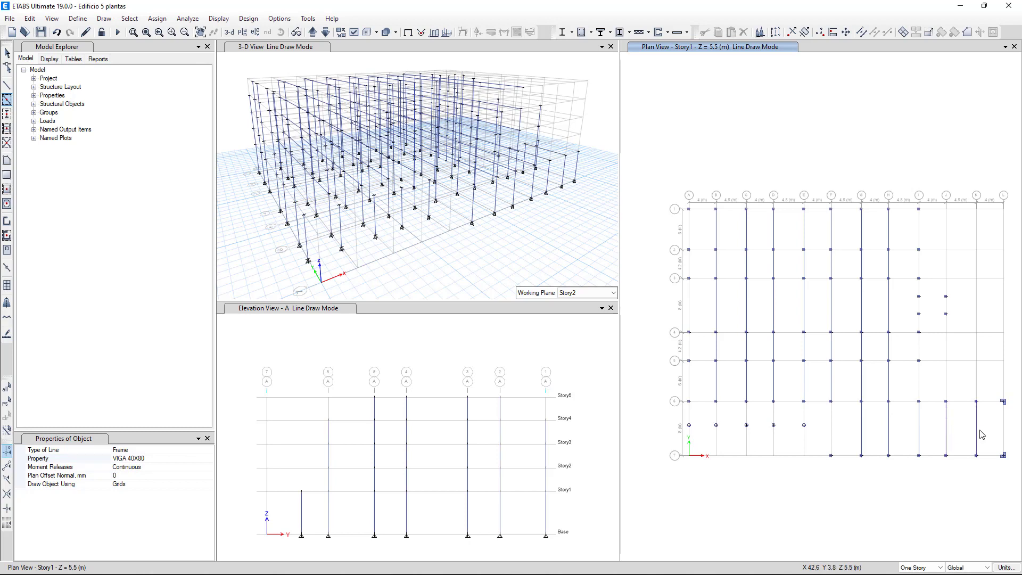
pyautogui.click(1005, 433)
# Draw VIGA 40X50 beams on the Story1 plan along grids 6 and 7, between grids I and L
pyautogui.click(205, 460)
pyautogui.click(209, 458)
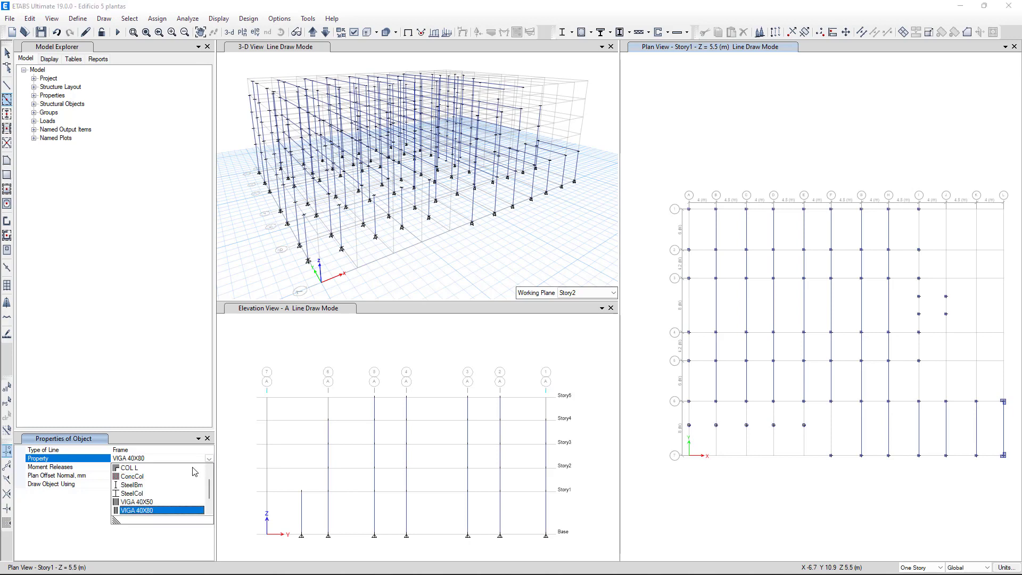
pyautogui.click(148, 502)
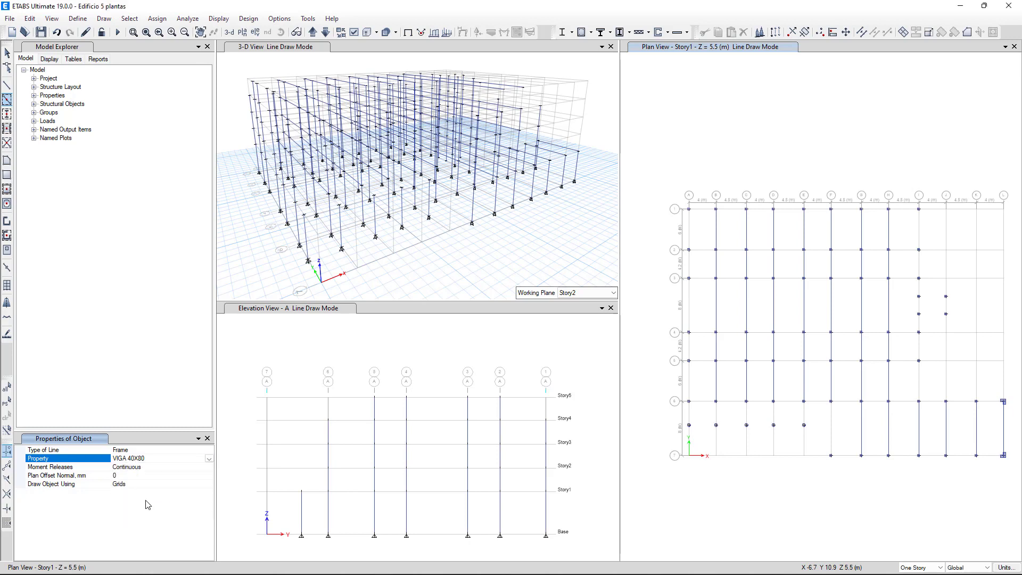
pyautogui.click(934, 402)
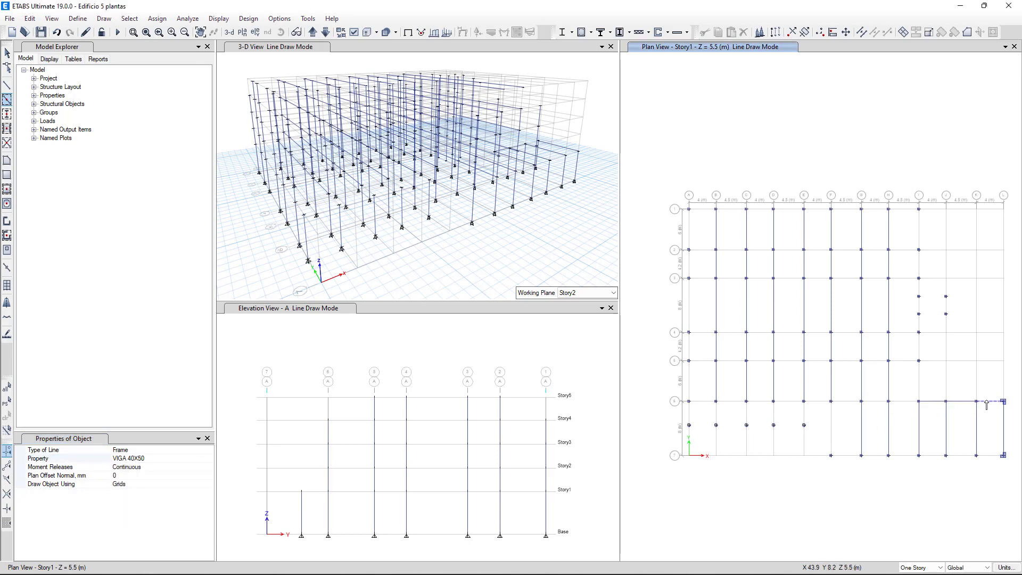
pyautogui.click(974, 461)
pyautogui.click(959, 461)
# Delete the four beams and their joints along grids G and H between grids 5 and 7 on the Story5 plan
pyautogui.click(326, 33)
pyautogui.click(326, 33)
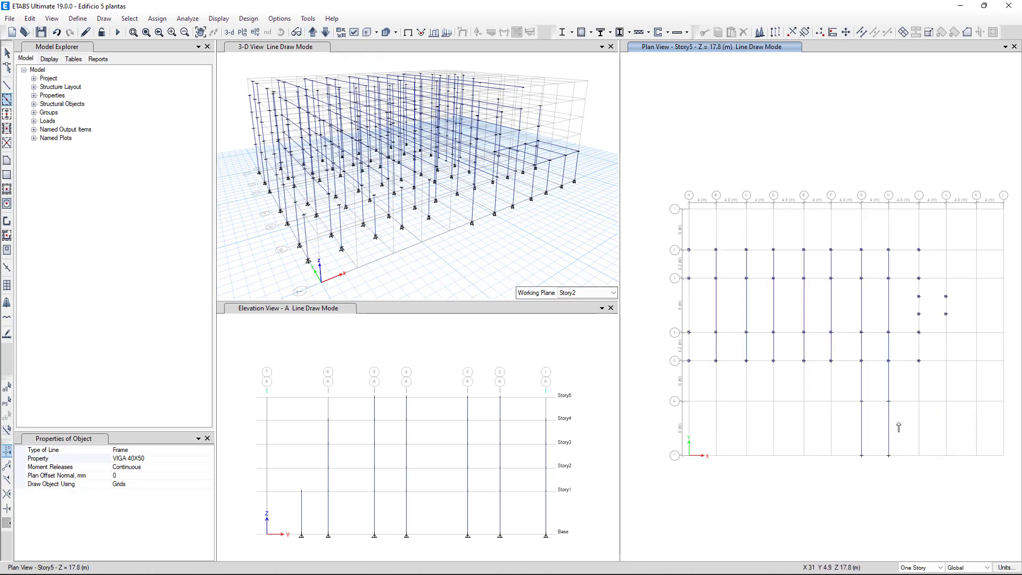
pyautogui.press('Escape')
pyautogui.moveTo(904, 393)
pyautogui.mouseDown()
pyautogui.moveTo(828, 452)
pyautogui.moveTo(826, 475)
pyautogui.mouseUp()
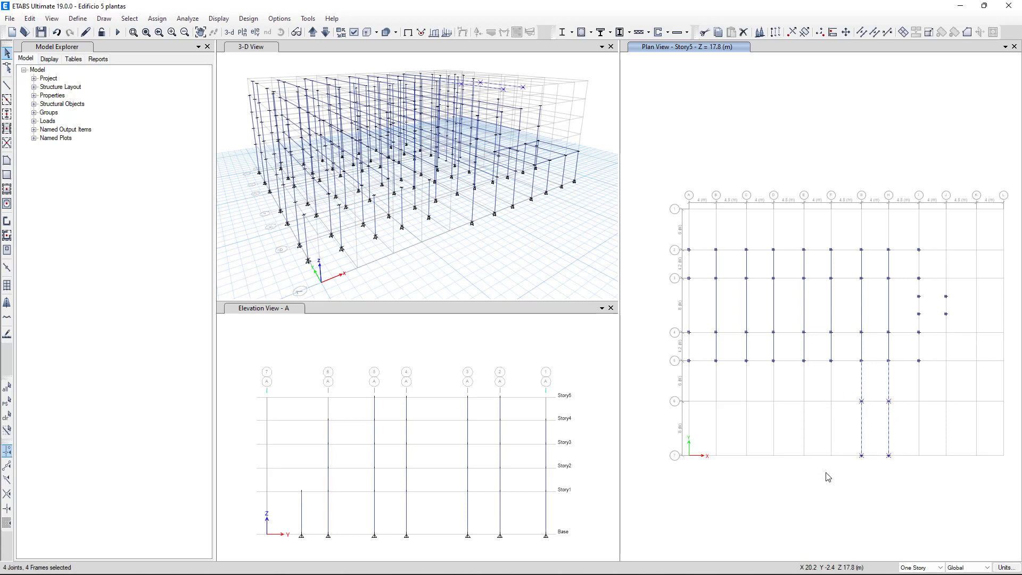
pyautogui.press('Delete')
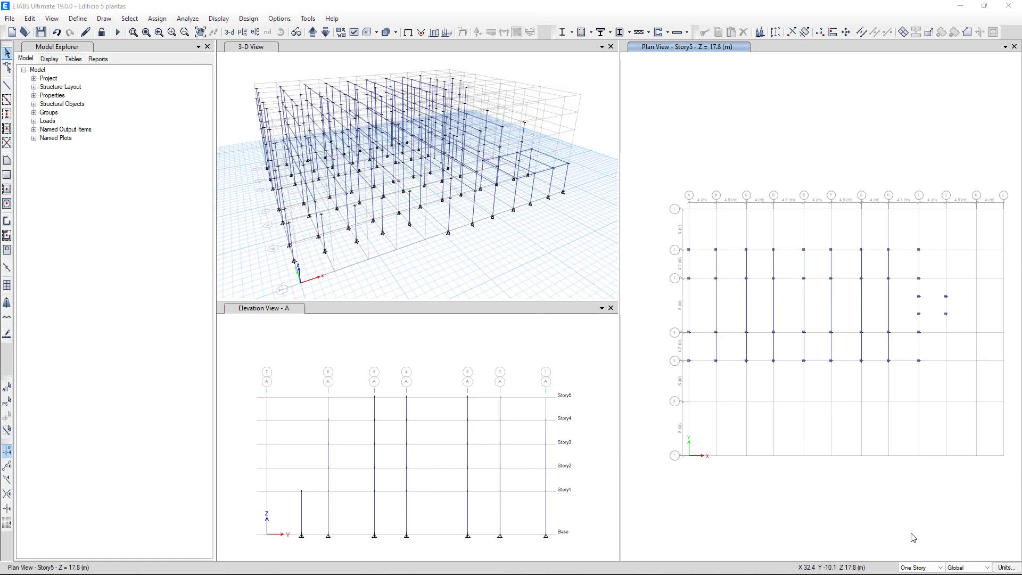
# With All Stories active, draw two parallel VIGA 40X50 beams joining the inner columns between grids I and J, between grids 3 and 4
pyautogui.click(921, 568)
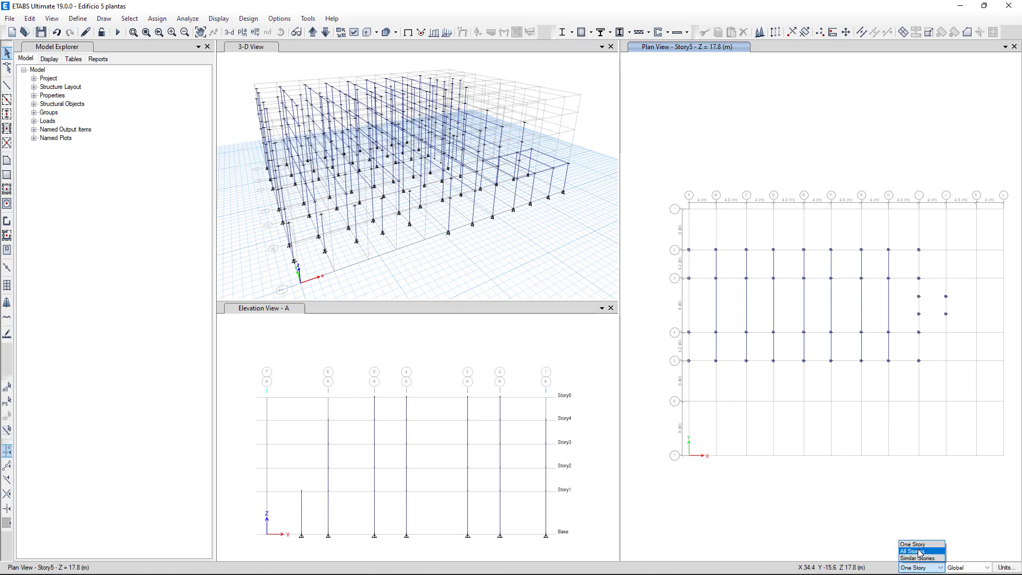
pyautogui.click(920, 552)
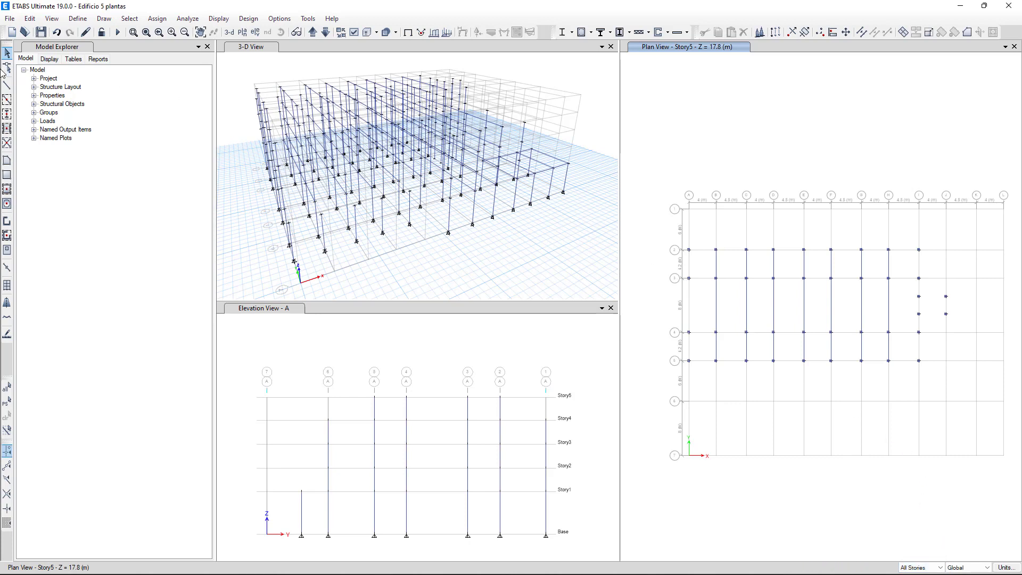
pyautogui.click(7, 86)
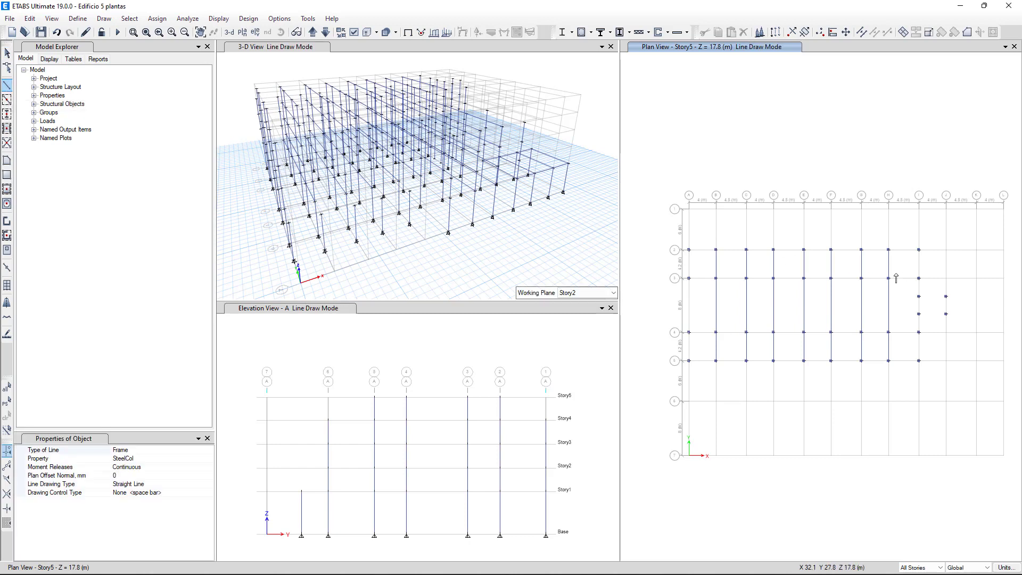
pyautogui.click(200, 459)
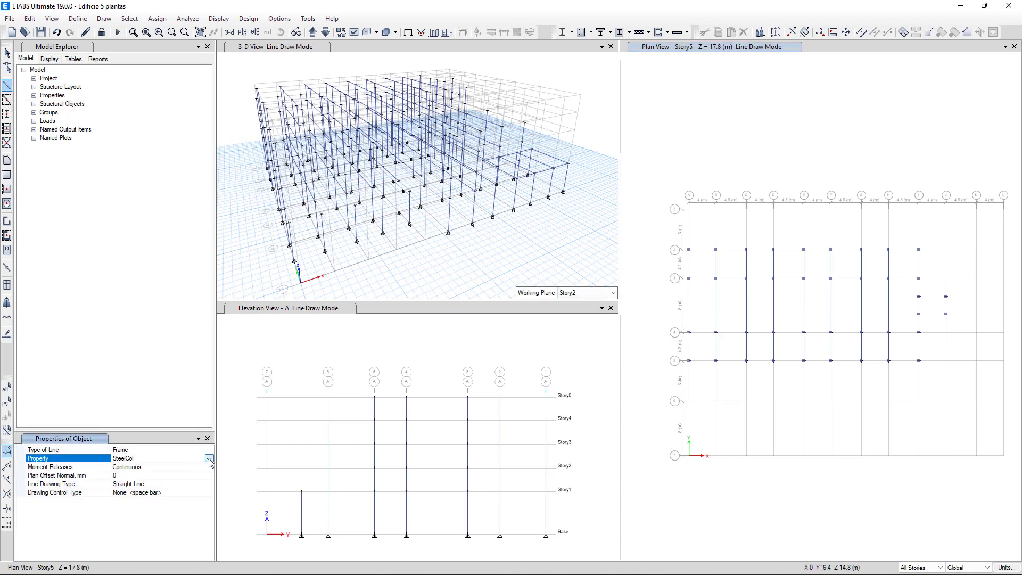
pyautogui.click(210, 459)
pyautogui.scroll(-2, 159, 494)
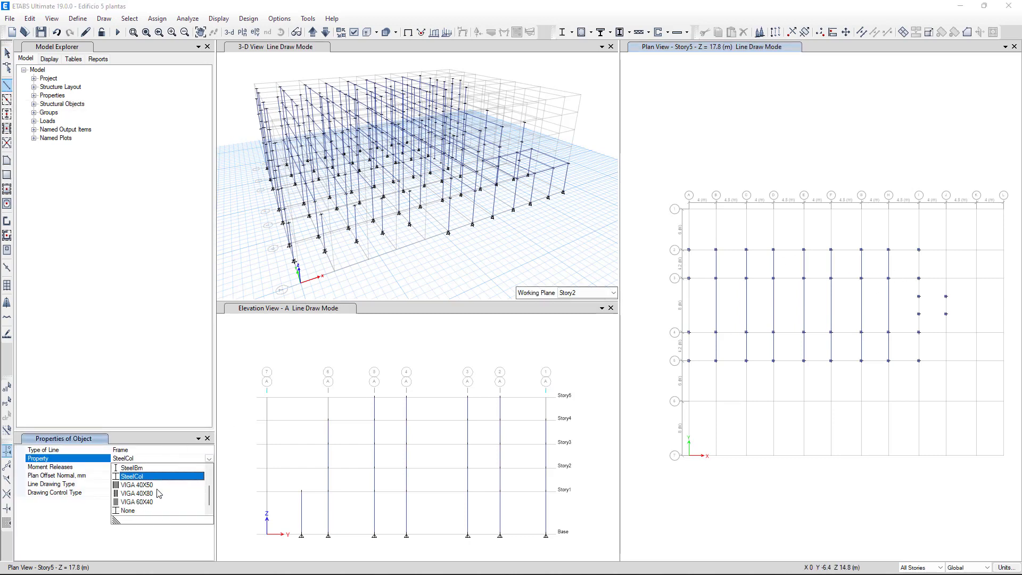
pyautogui.click(147, 485)
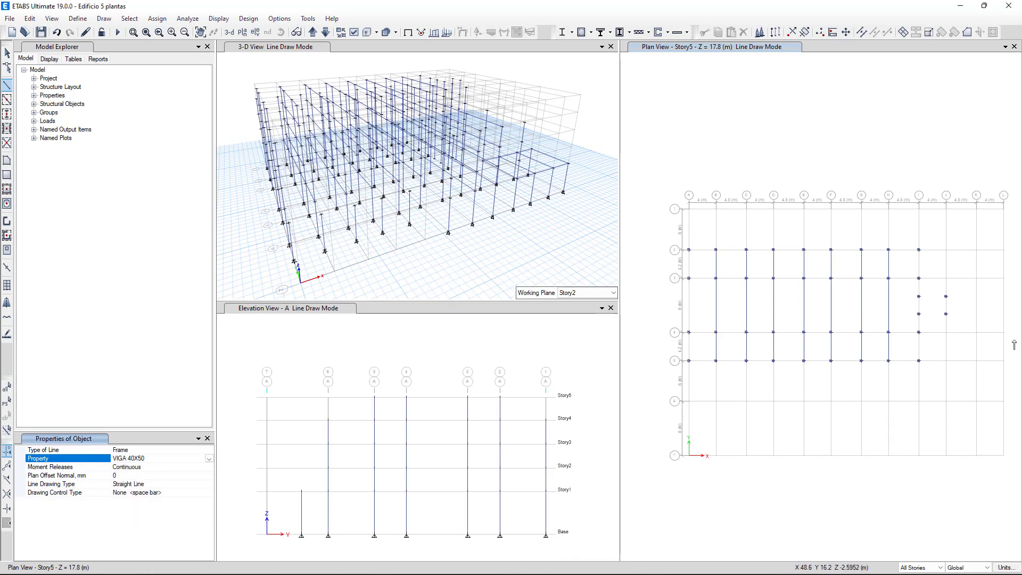
pyautogui.scroll(3, 913, 299)
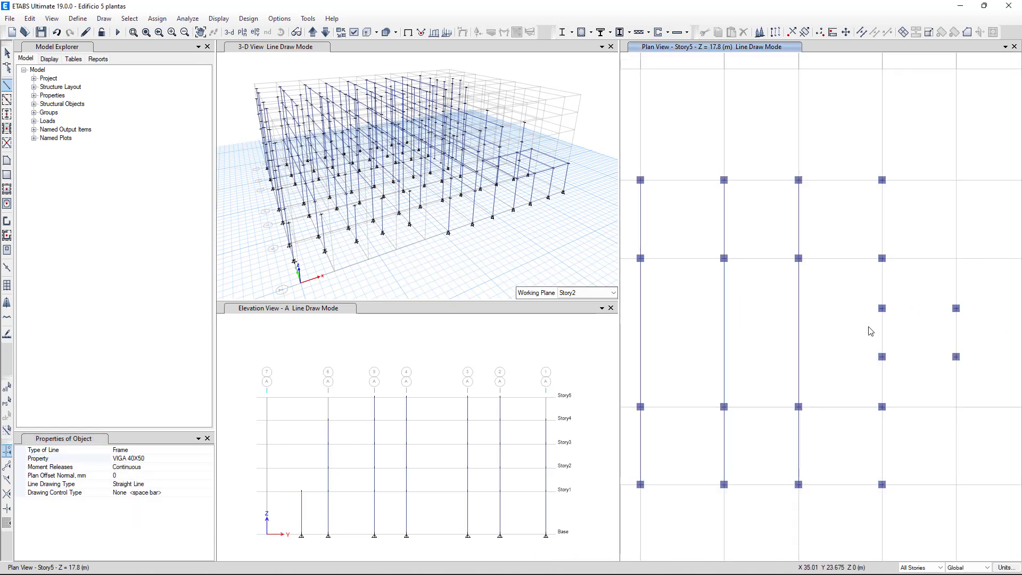
pyautogui.click(882, 308)
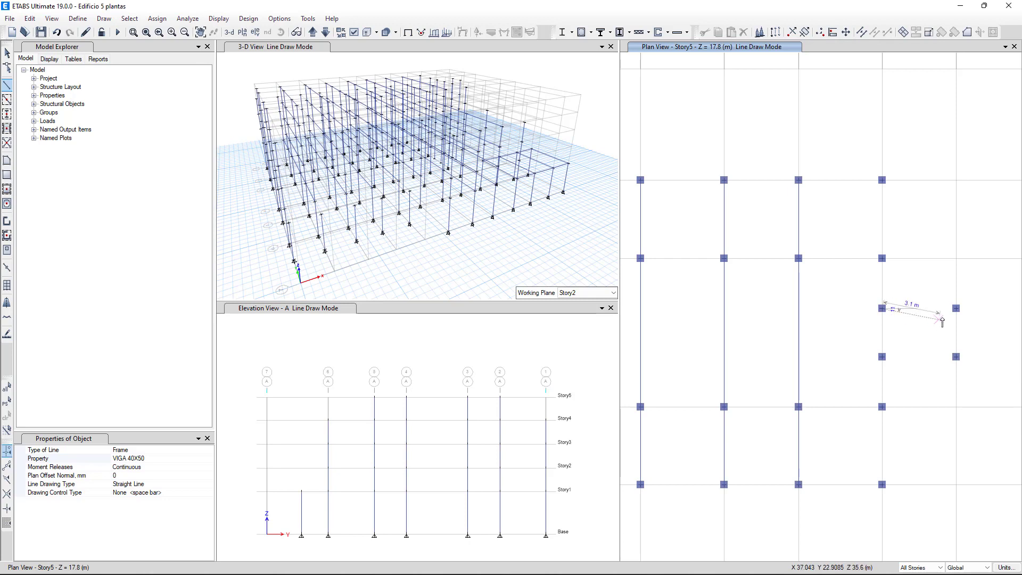
pyautogui.click(957, 309)
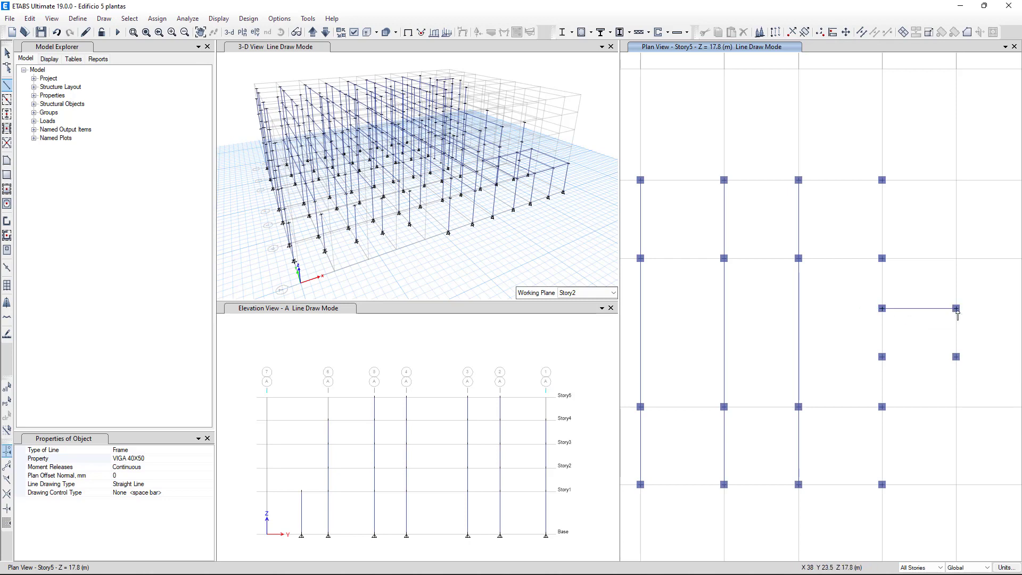
pyautogui.click(882, 357)
pyautogui.click(957, 357)
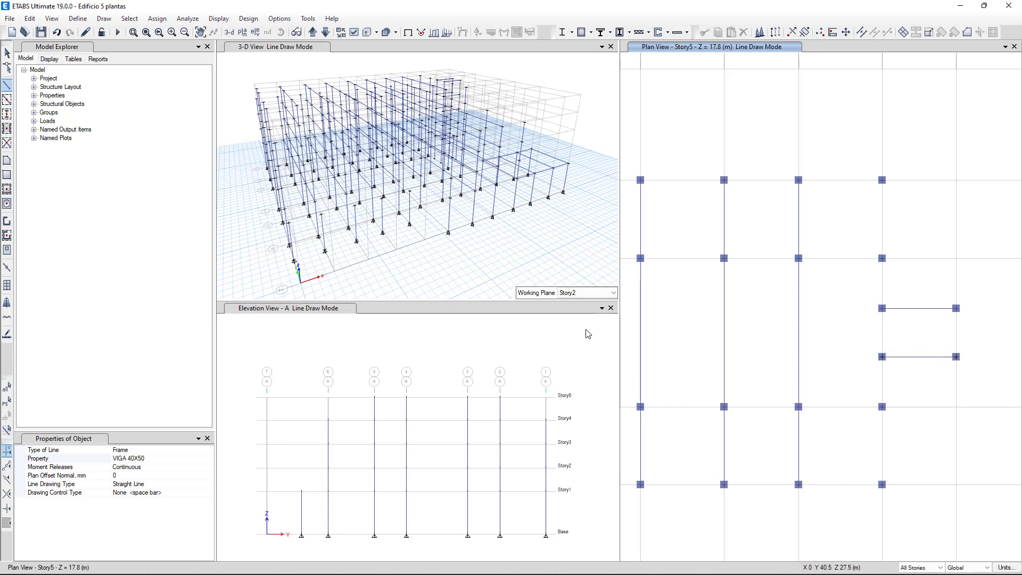
# Close the grid A elevation view, display the frames extruded in the 3-D view, and exit line drawing
pyautogui.click(611, 309)
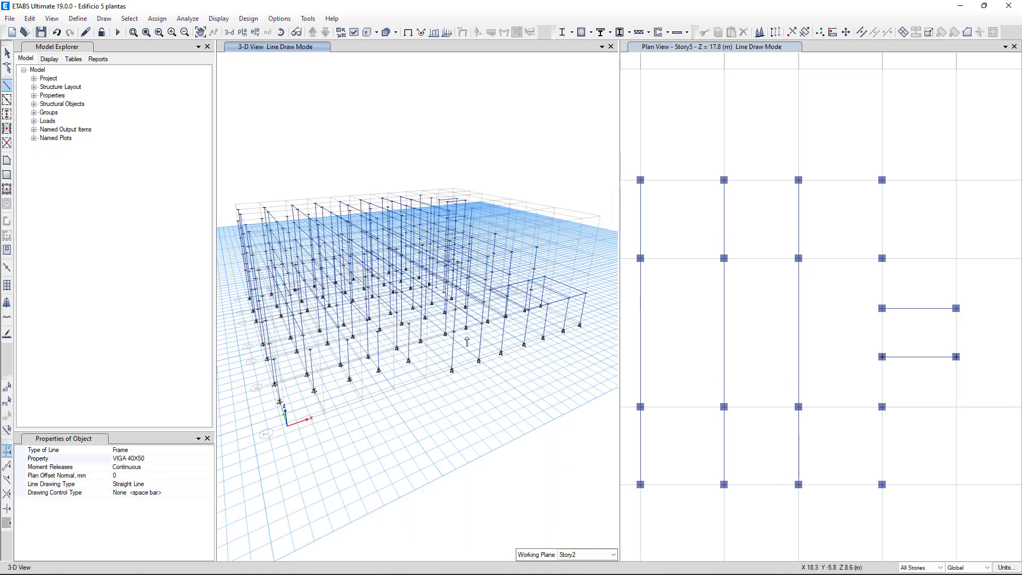
pyautogui.keyDown('shift'); pyautogui.moveTo(470, 340); pyautogui.dragTo(397, 202, button='middle'); pyautogui.keyUp('shift')
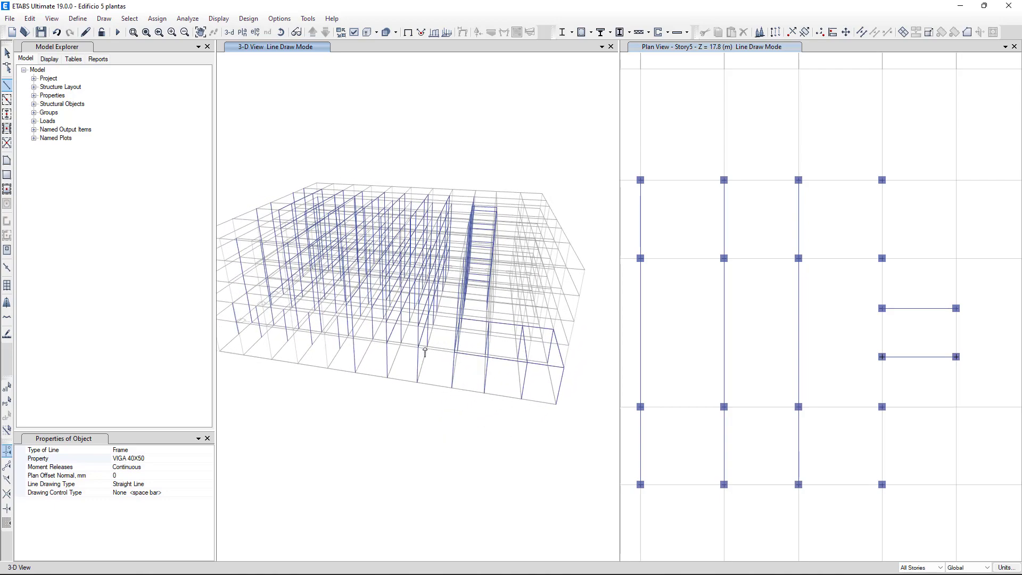
pyautogui.click(367, 33)
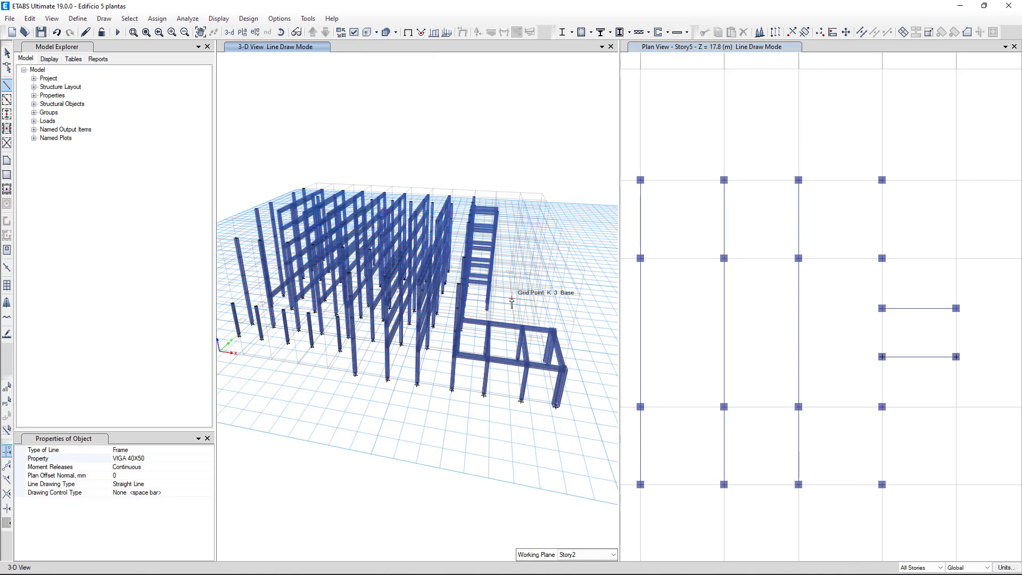
pyautogui.keyDown('shift'); pyautogui.moveTo(511, 298); pyautogui.dragTo(534, 284, button='middle'); pyautogui.keyUp('shift')
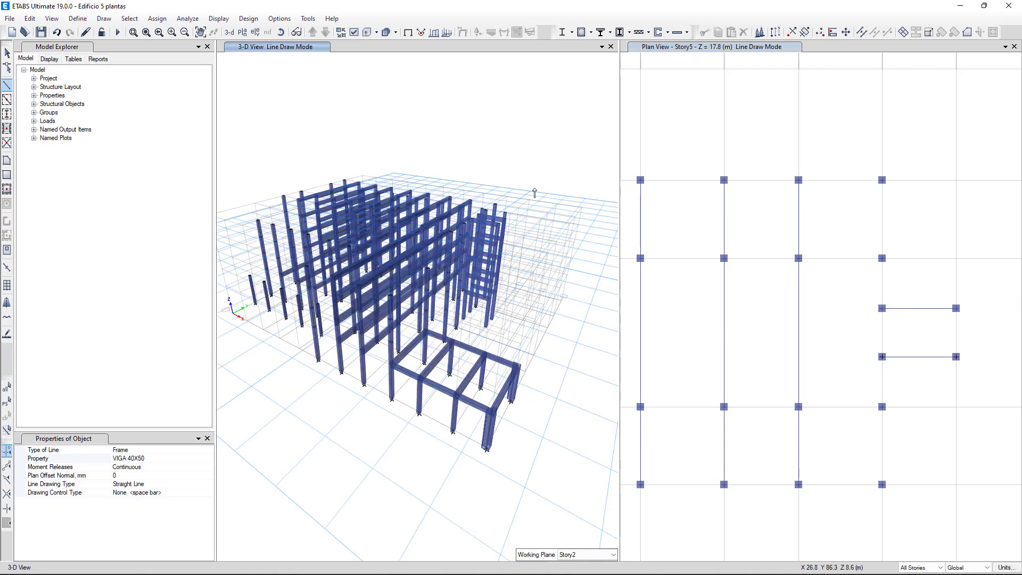
pyautogui.press('Escape')
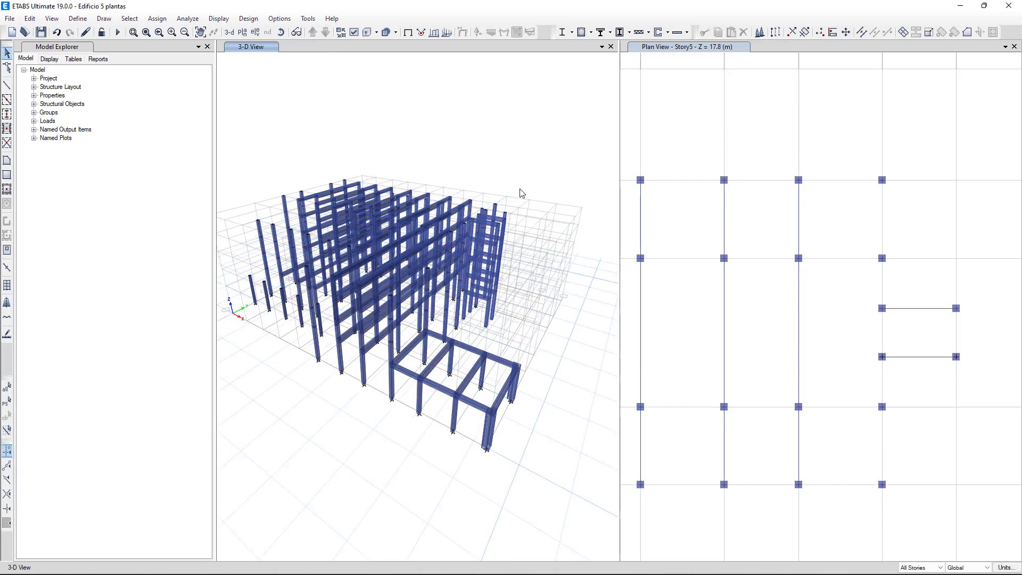